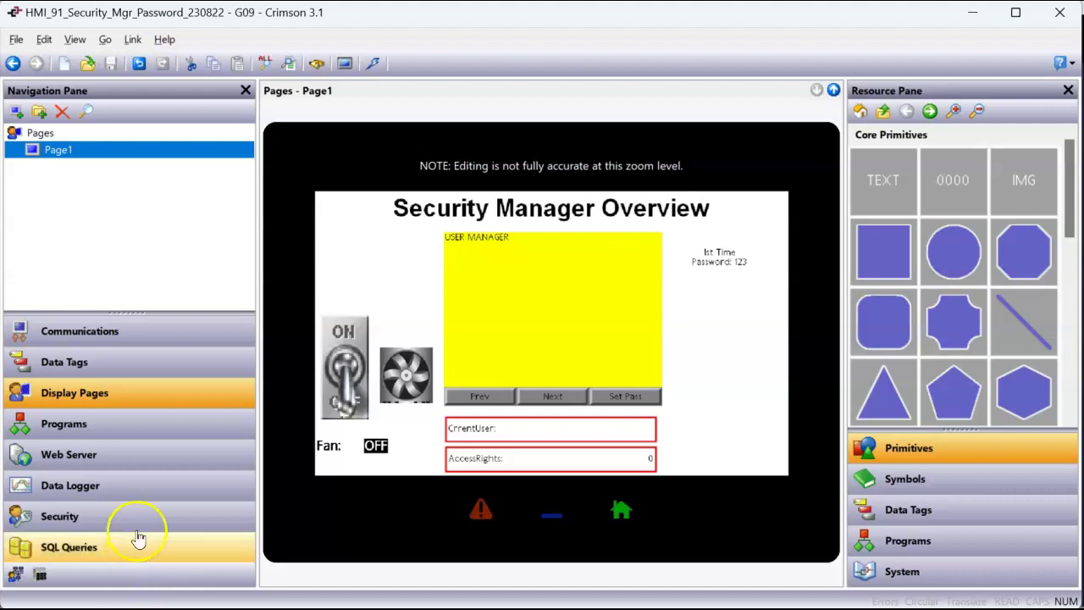
Step: Open the Security section to list the project's three users and their rights
{"action": "left_click", "coordinate": [143, 527]}
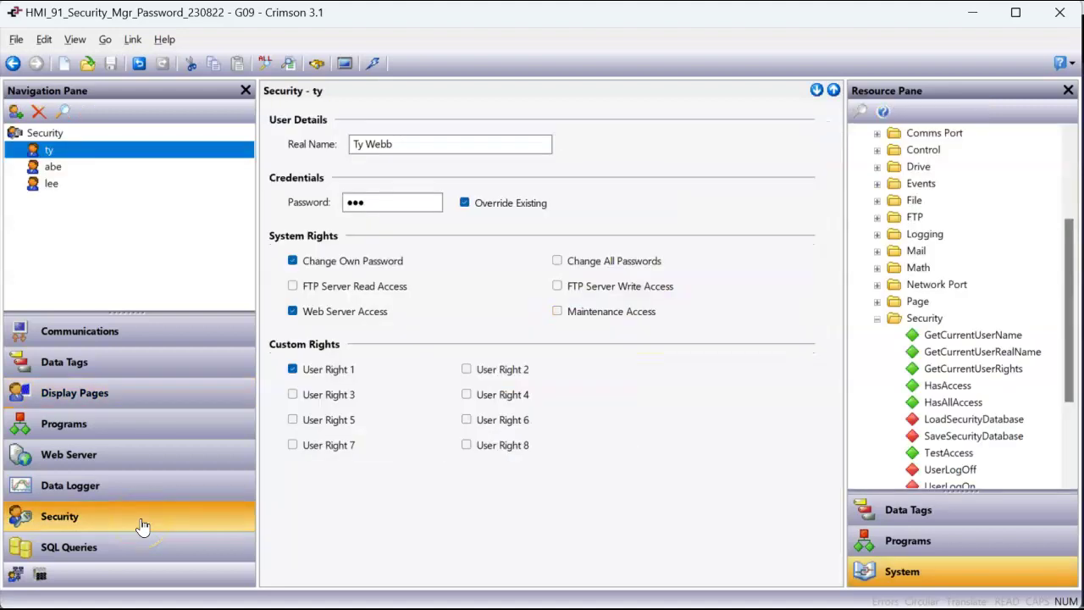
Step: View the Security Options: 10 s inactivity timeout, 5 s check timeout, unauthenticated default access
{"action": "left_click", "coordinate": [47, 138]}
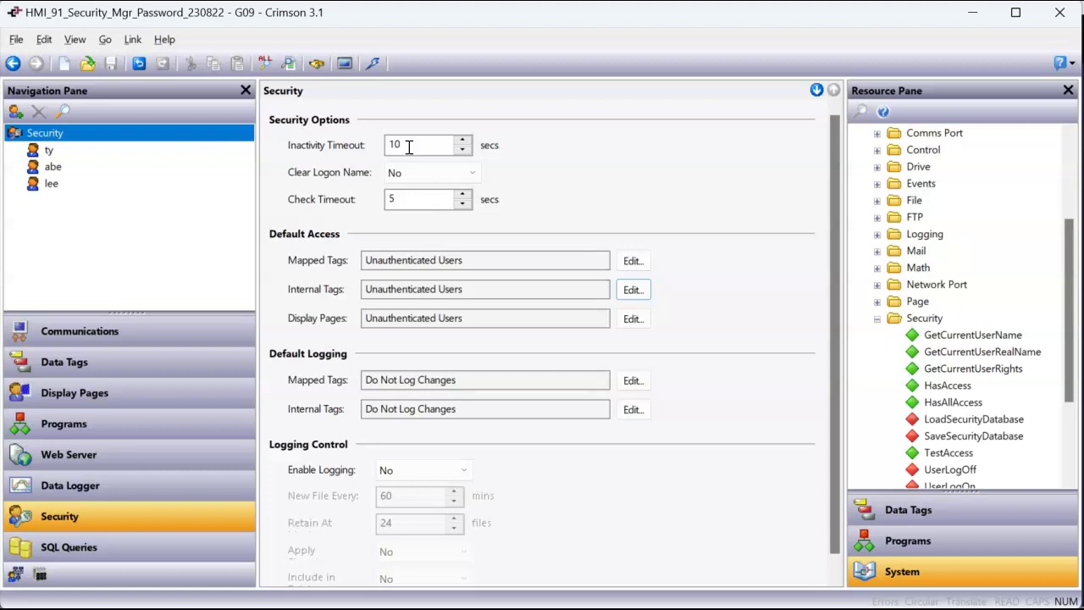
Step: Replace the first user's password with a new password in the Password field
{"action": "left_click", "coordinate": [53, 152]}
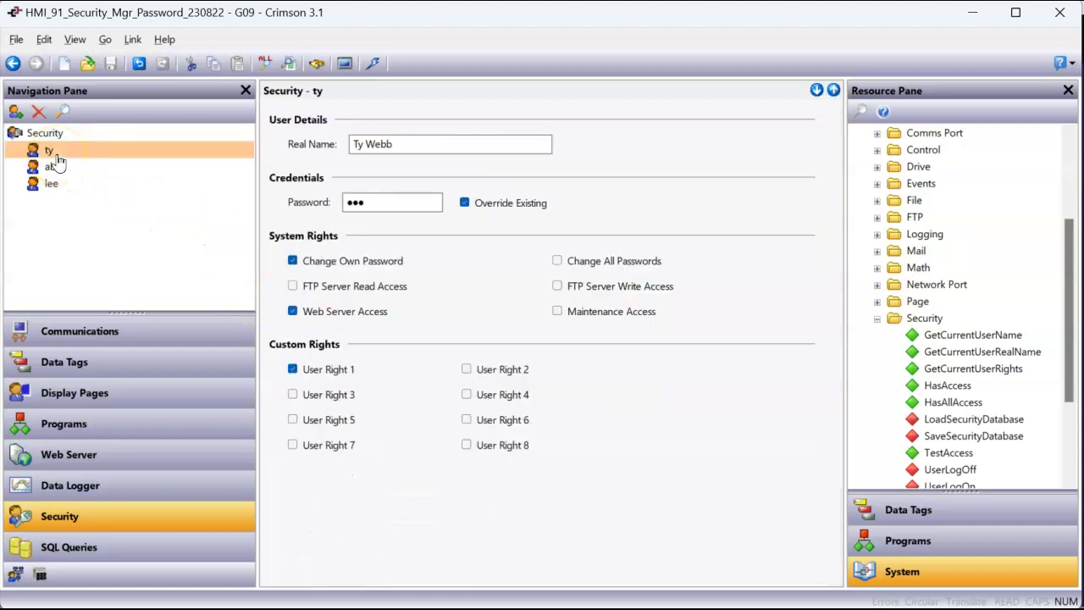
{"action": "left_click", "coordinate": [56, 156]}
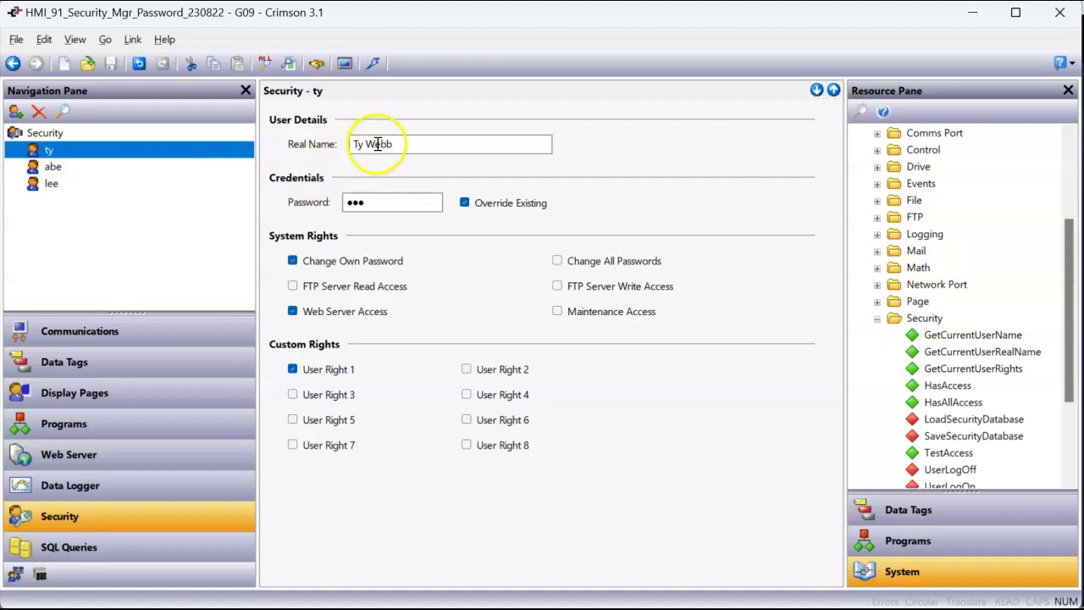
{"action": "left_click_drag", "start_coordinate": [380, 202], "coordinate": [273, 203]}
{"action": "type", "text": "123"}
{"action": "key", "text": "Return"}
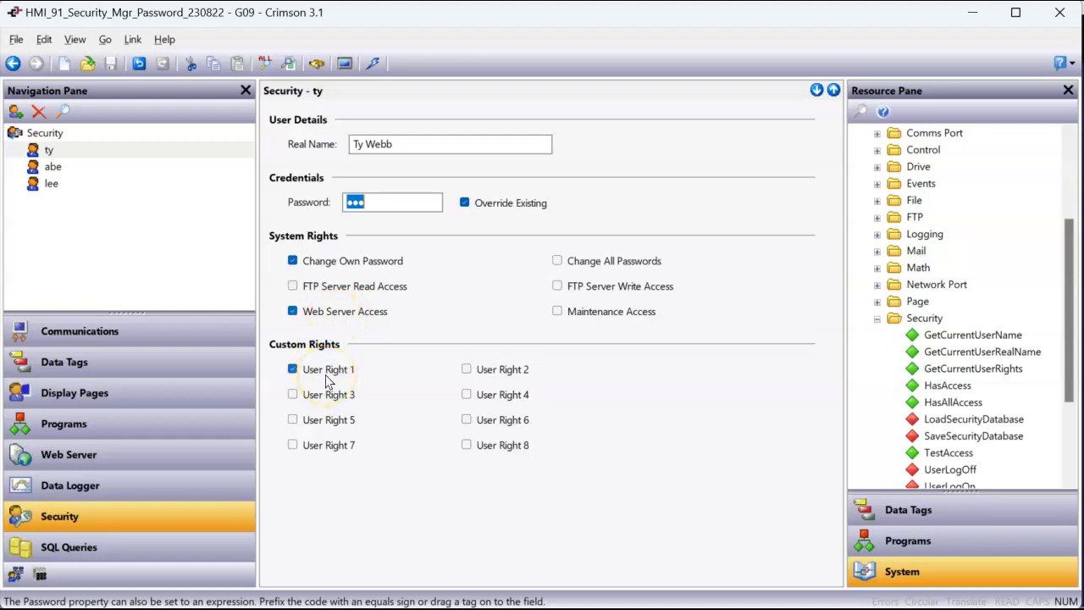
Step: Review the second user's credentials and rights
{"action": "left_click", "coordinate": [51, 168]}
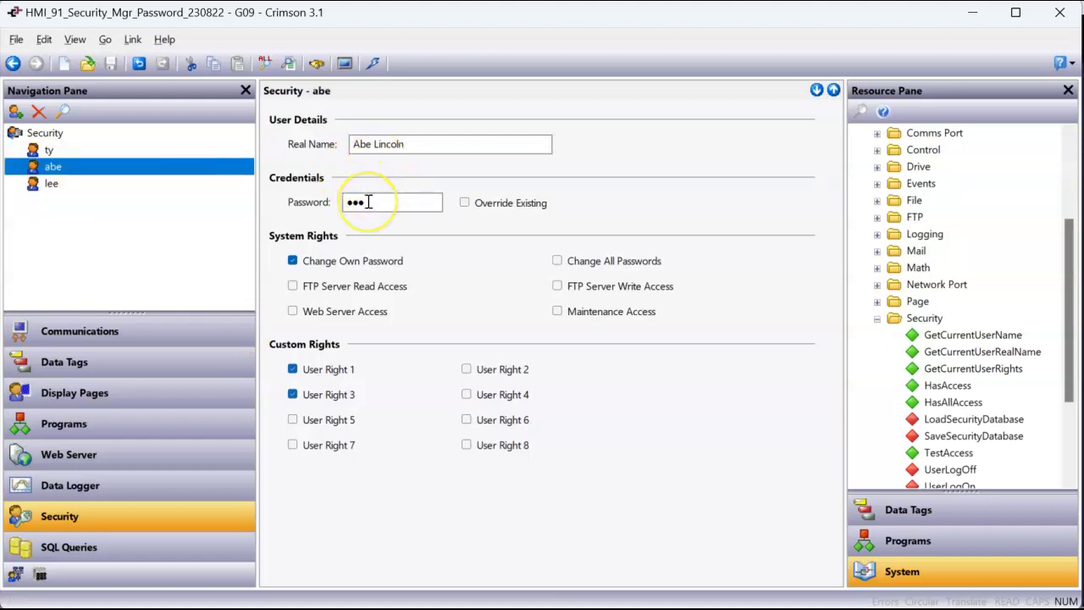
{"action": "left_click", "coordinate": [340, 257]}
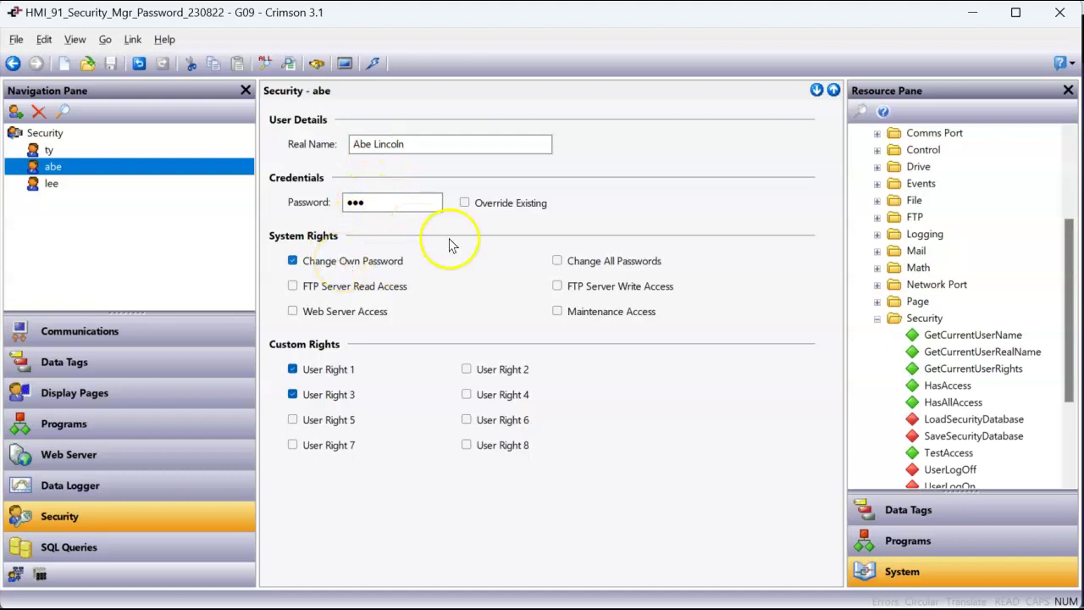
{"action": "left_click", "coordinate": [438, 199]}
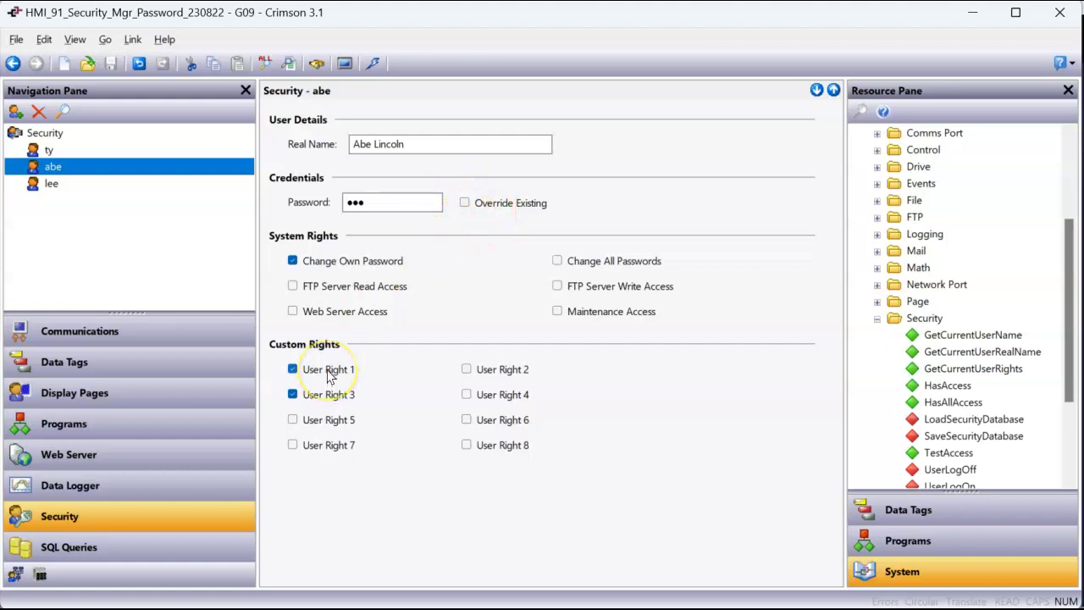
{"action": "left_click", "coordinate": [320, 406]}
Step: Open the third user and toggle its Maintenance Access off and back on
{"action": "left_click", "coordinate": [51, 185]}
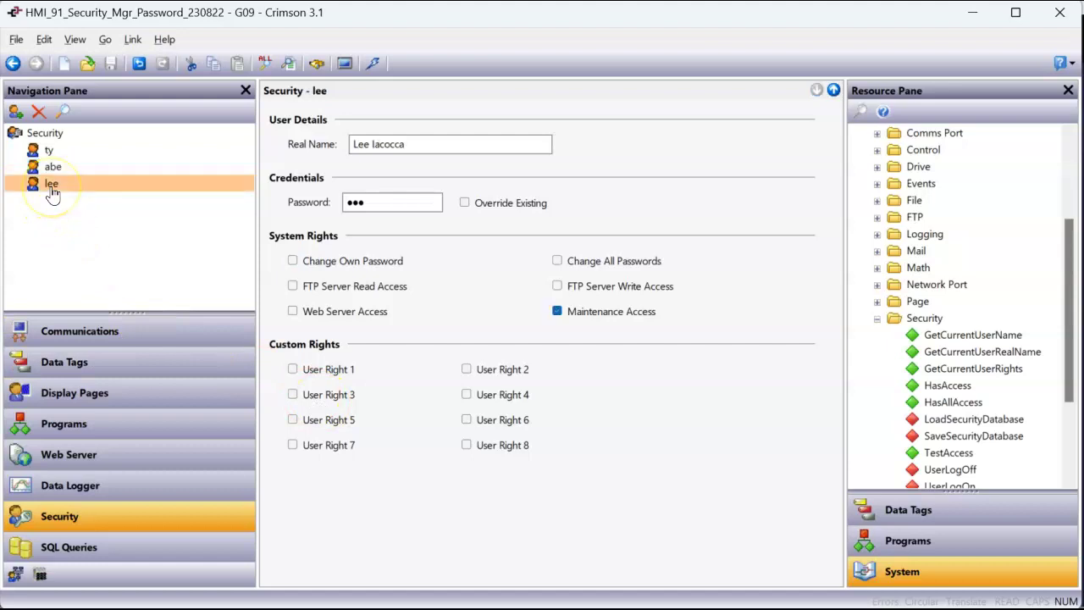
{"action": "left_click", "coordinate": [390, 210]}
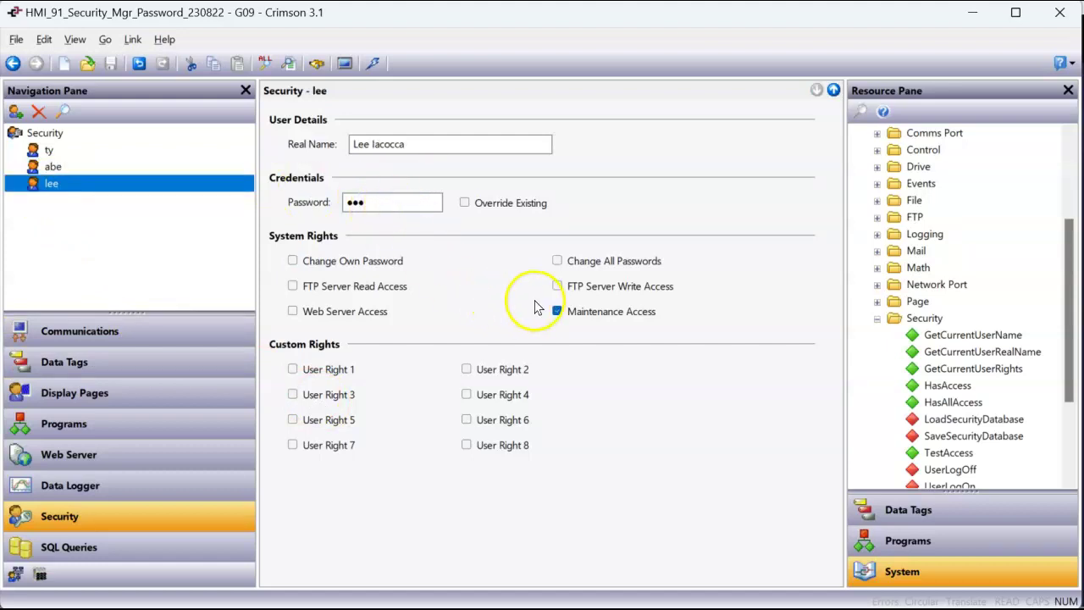
{"action": "left_click", "coordinate": [575, 315]}
{"action": "left_click", "coordinate": [579, 322]}
Step: Compare the rights of all three users by switching between them
{"action": "left_click", "coordinate": [109, 151]}
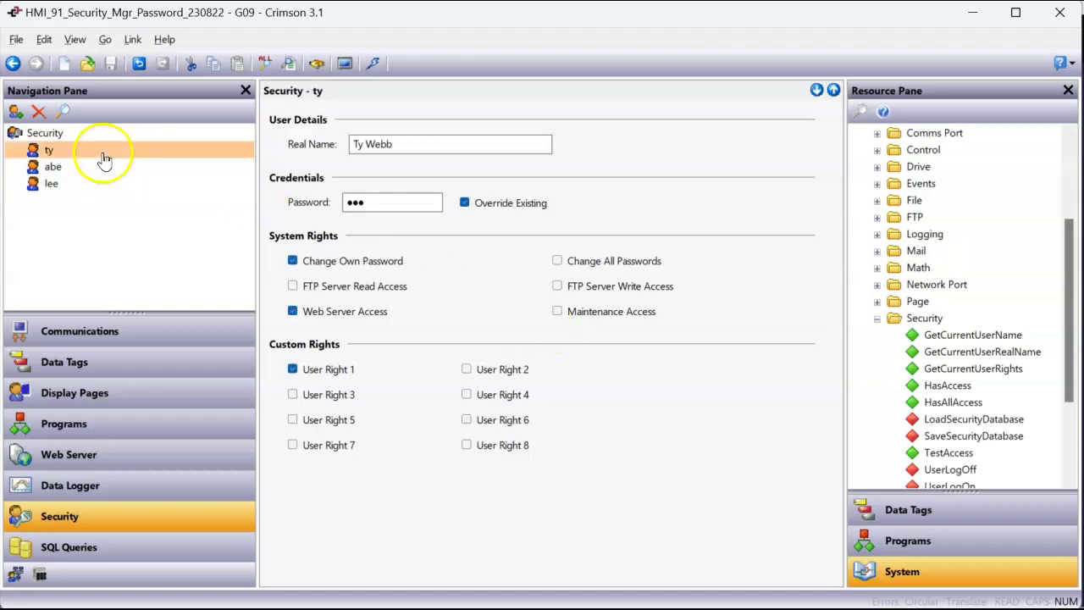
{"action": "left_click", "coordinate": [94, 168]}
{"action": "left_click", "coordinate": [91, 183]}
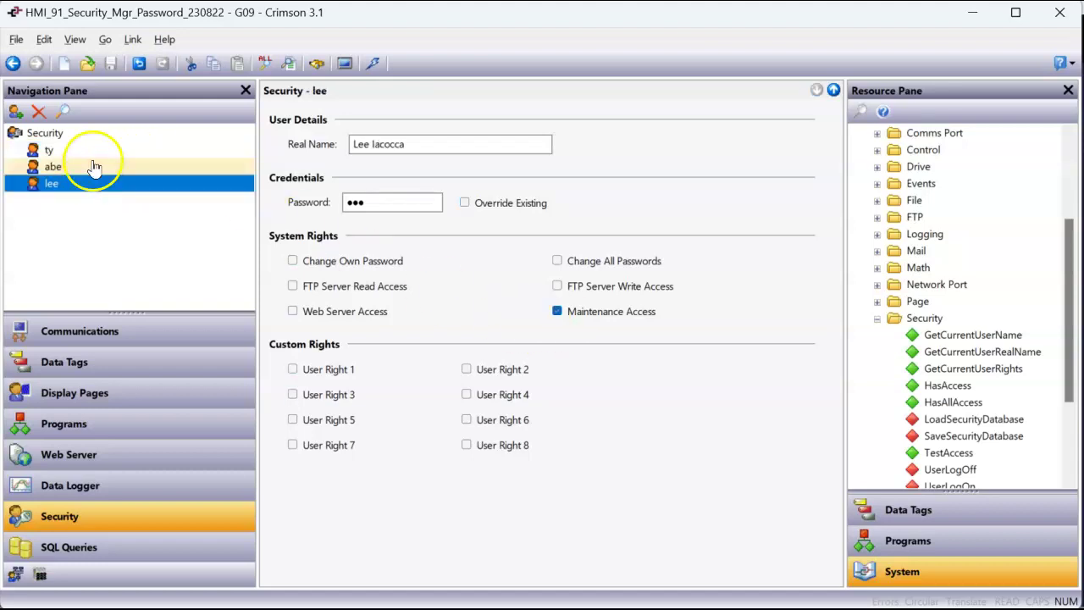
{"action": "left_click", "coordinate": [92, 154]}
{"action": "left_click", "coordinate": [90, 169]}
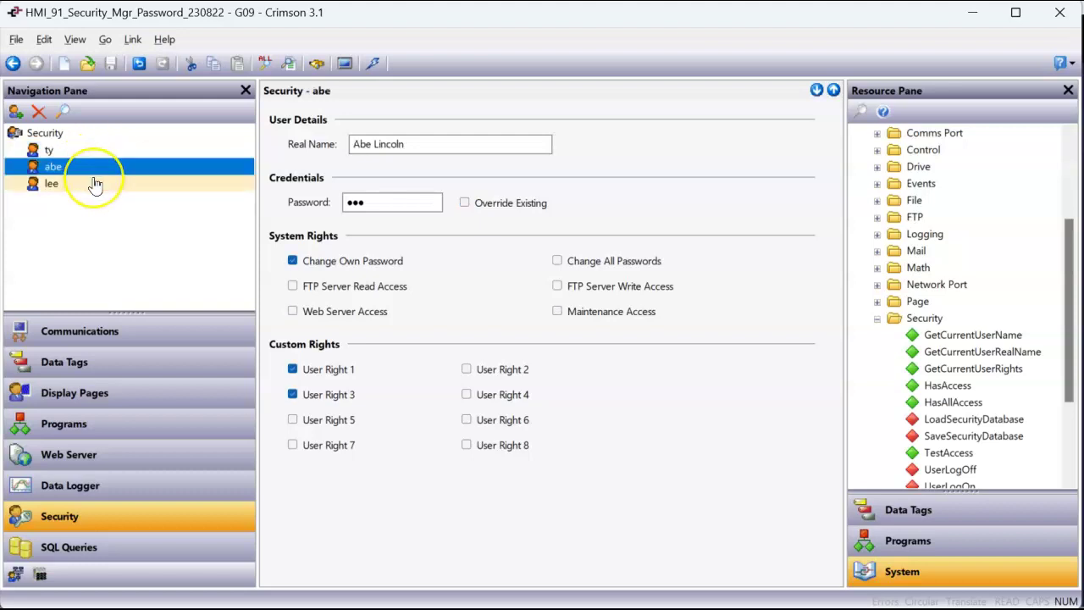
{"action": "left_click", "coordinate": [94, 184]}
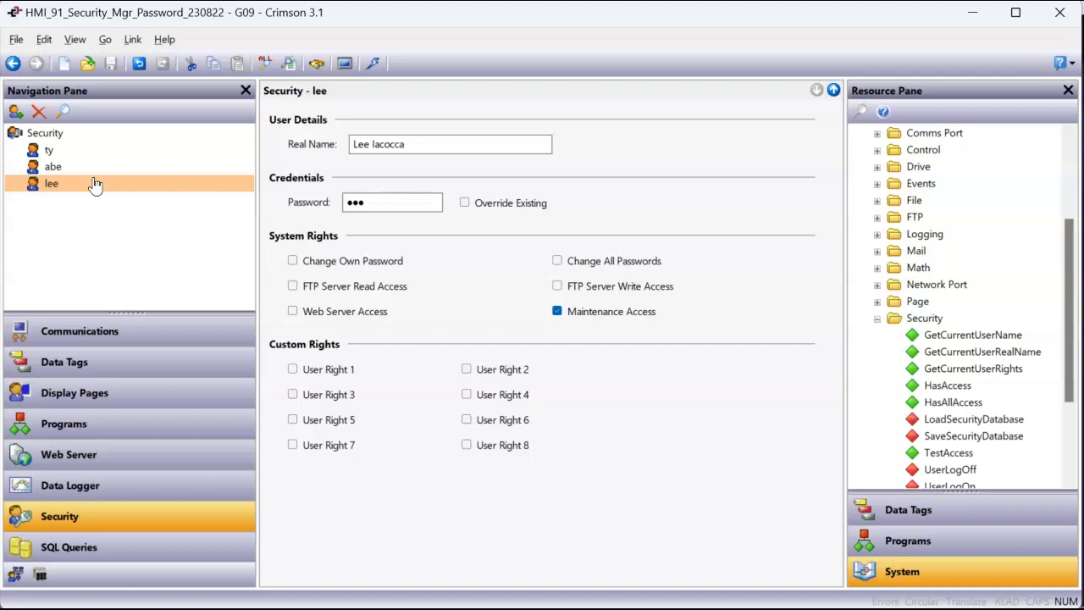
{"action": "left_click", "coordinate": [102, 388]}
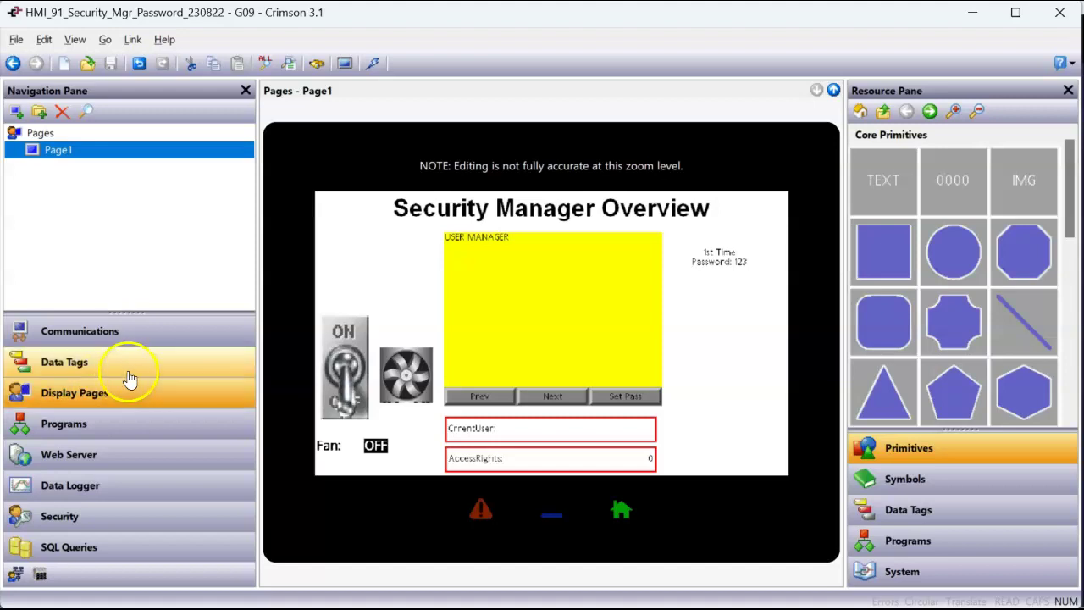
Step: Inspect Page1's ON/OFF toggle switch, Fan: label and fan graphic
{"action": "left_click", "coordinate": [341, 360]}
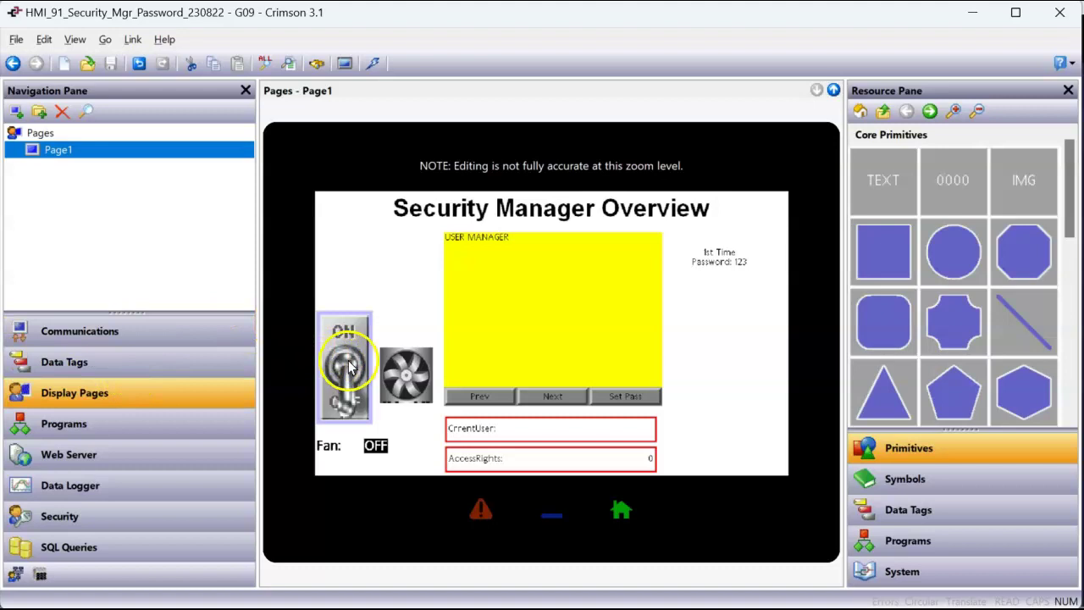
{"action": "left_click", "coordinate": [329, 438]}
{"action": "left_click", "coordinate": [397, 376]}
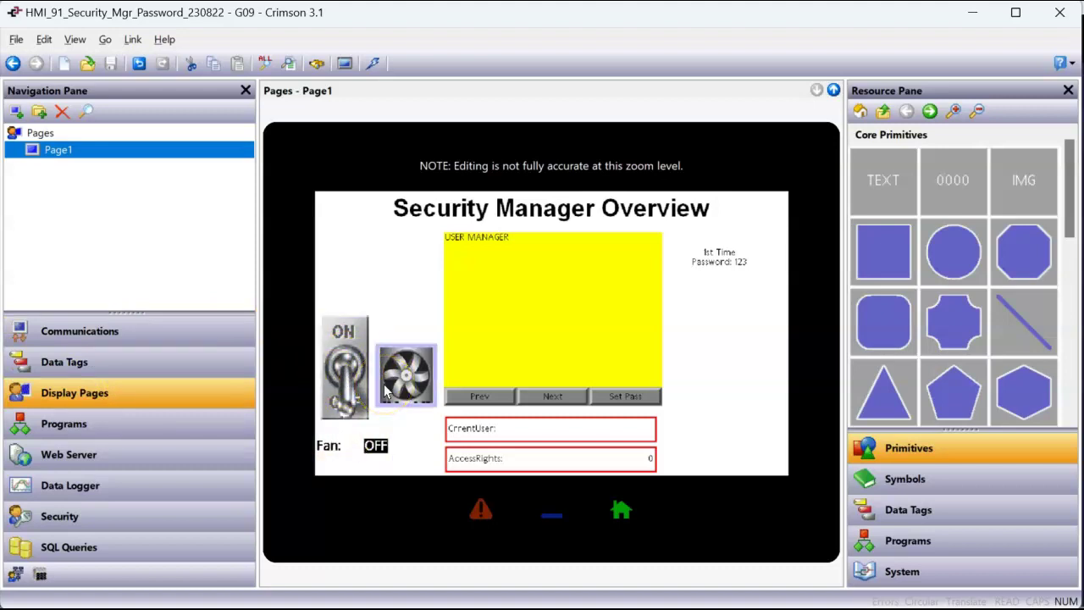
{"action": "left_click", "coordinate": [363, 391]}
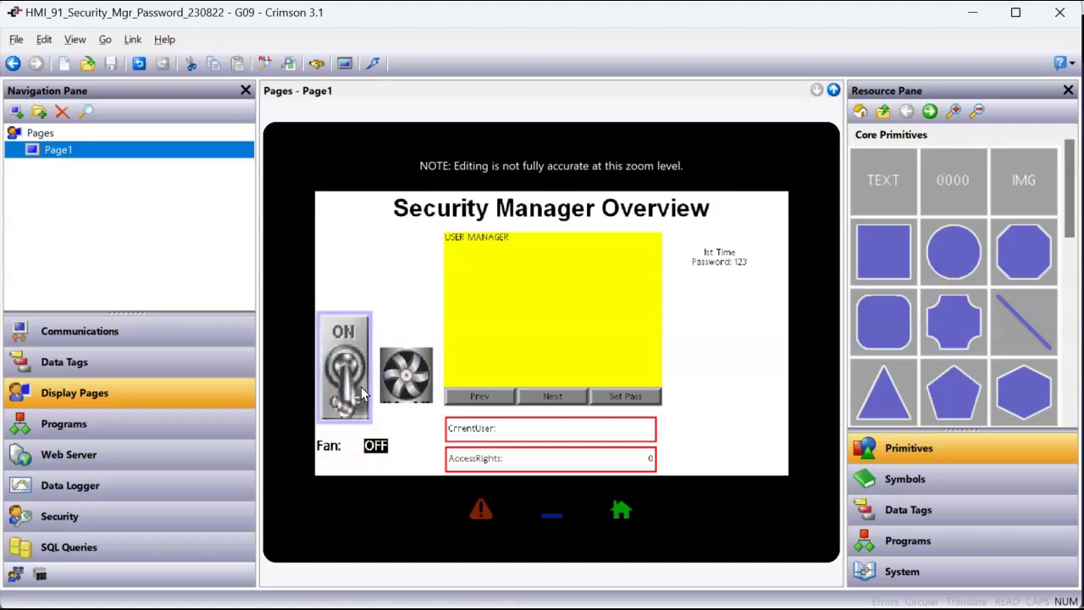
{"action": "left_click", "coordinate": [298, 384]}
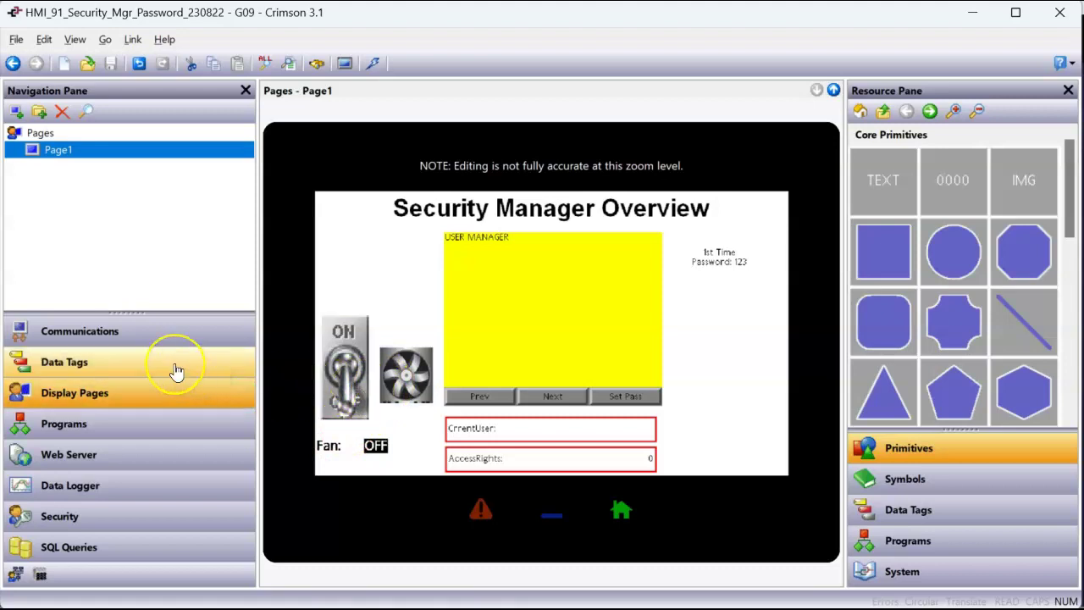
Step: Open Data Tags and view the Fan tag's settings
{"action": "left_click", "coordinate": [176, 371]}
{"action": "left_click_drag", "start_coordinate": [63, 165], "coordinate": [68, 158]}
{"action": "left_click", "coordinate": [281, 114]}
Step: Restrict the Fan tag to users with specific rights: Maintenance, User Right 1 and 2
{"action": "left_click", "coordinate": [331, 115]}
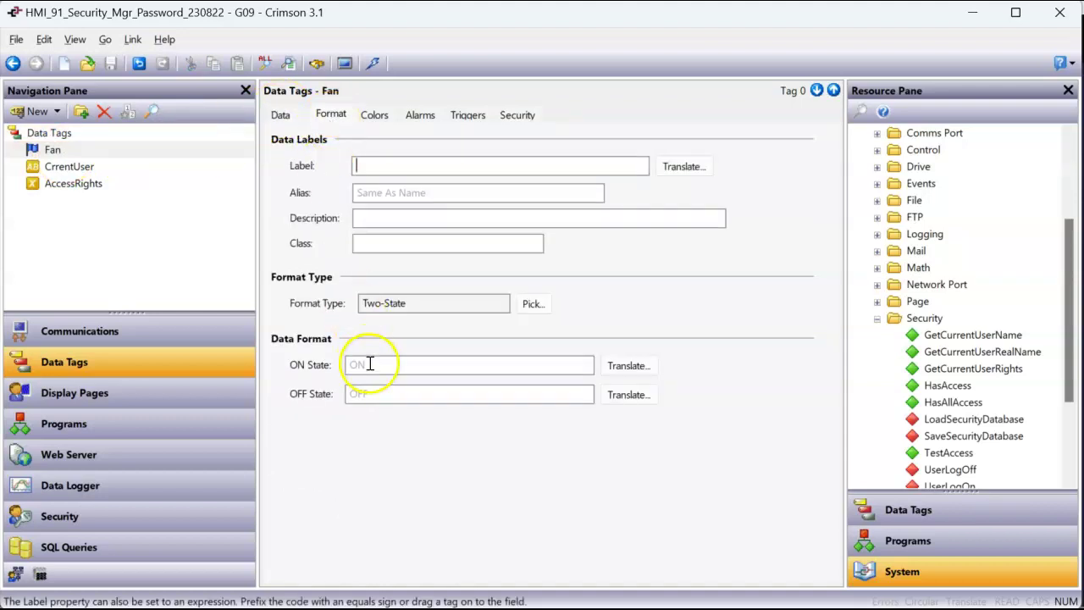
{"action": "left_click", "coordinate": [520, 119]}
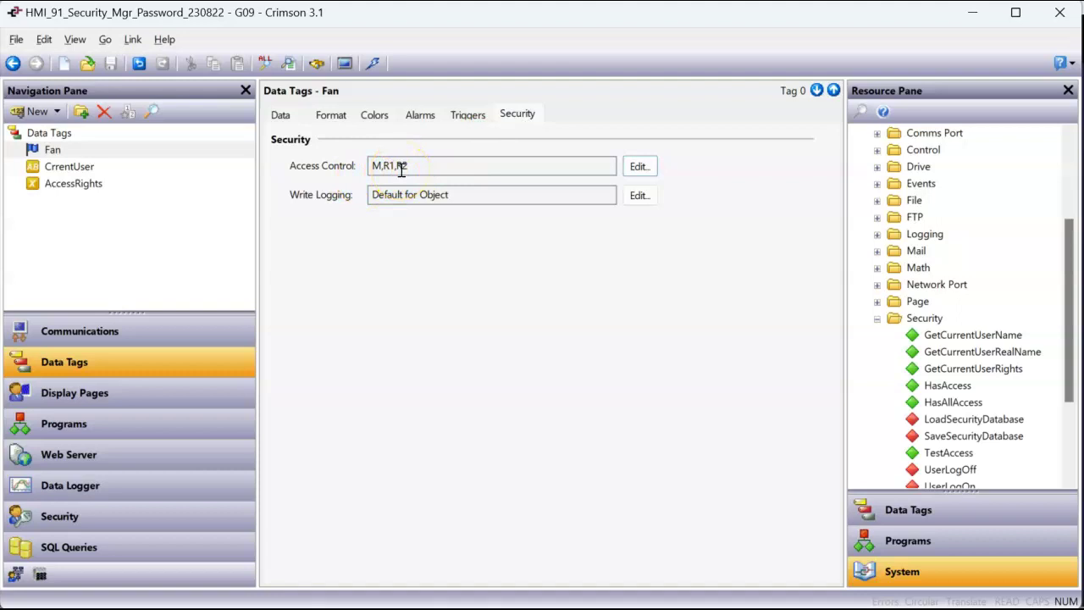
{"action": "left_click", "coordinate": [641, 169]}
{"action": "left_click", "coordinate": [585, 168]}
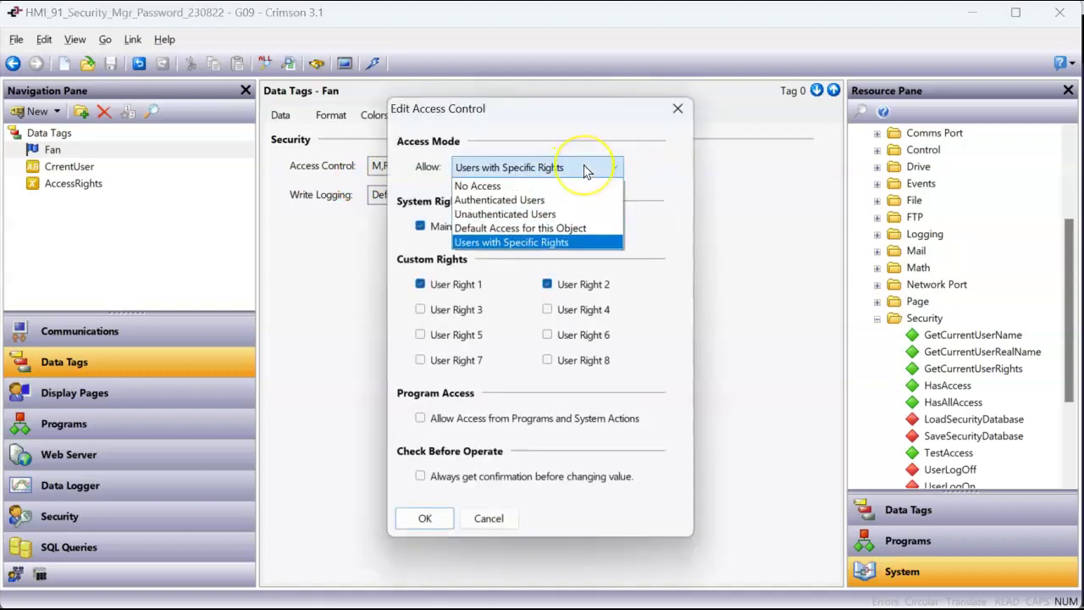
{"action": "left_click", "coordinate": [567, 243]}
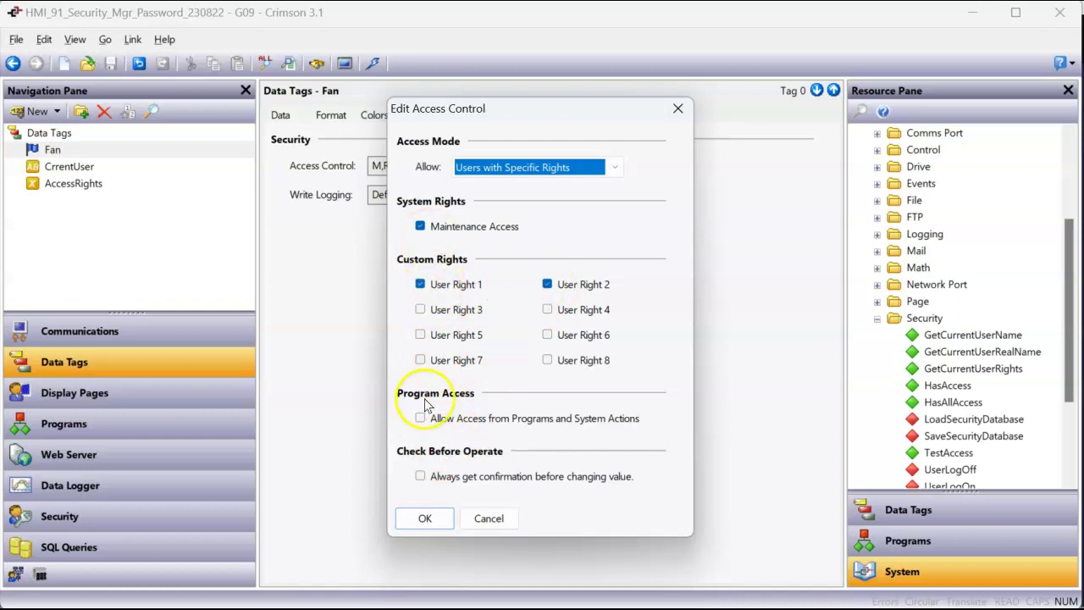
{"action": "left_click", "coordinate": [428, 518]}
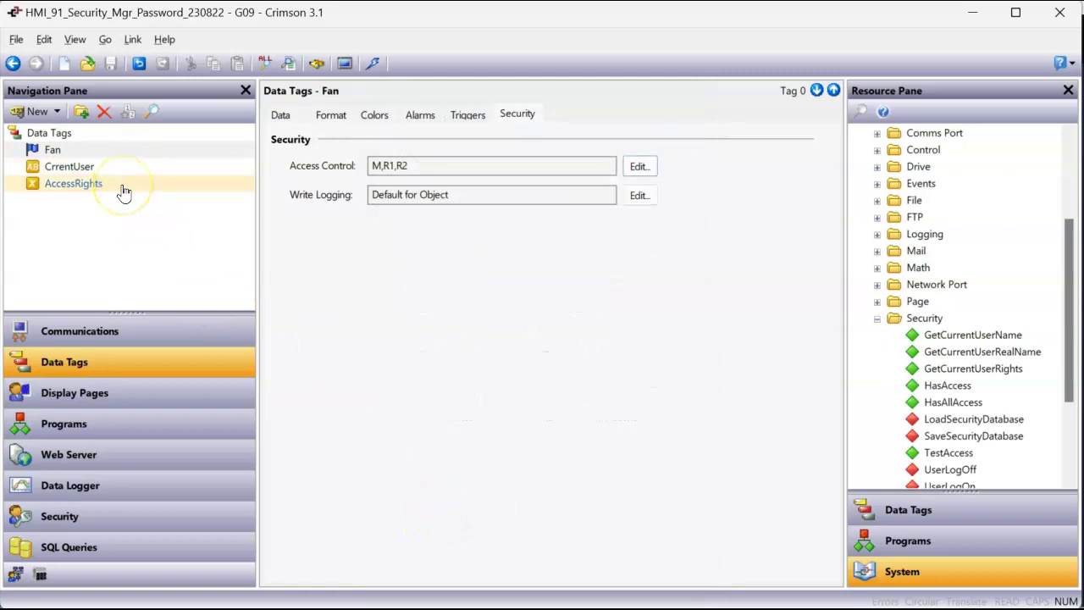
{"action": "left_click", "coordinate": [158, 391]}
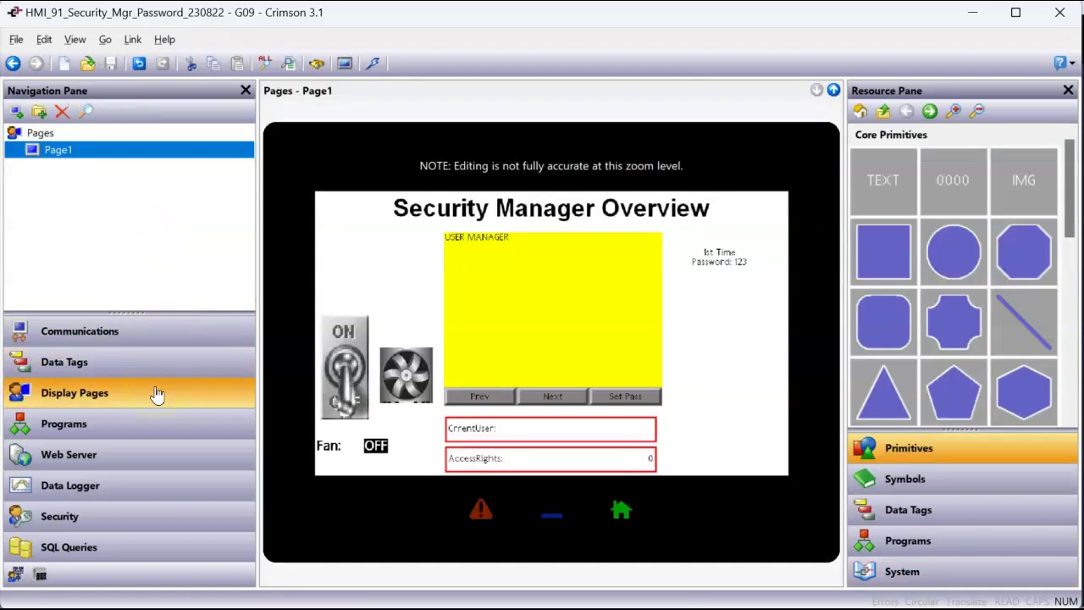
Step: Check the toggle switch's Fan binding and settings, then download the database to the device
{"action": "double_click", "coordinate": [350, 398]}
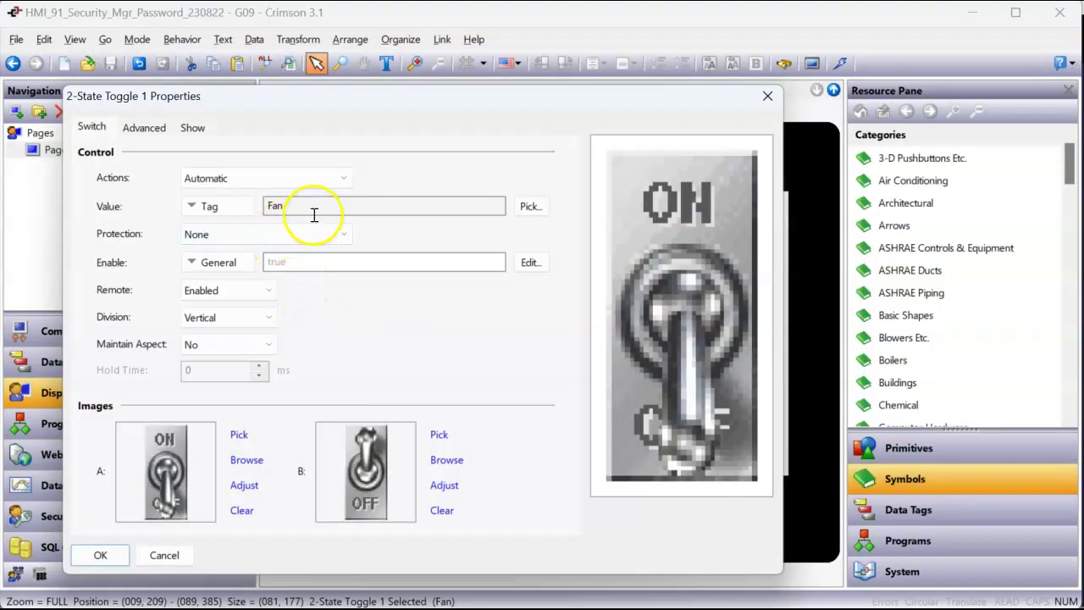
{"action": "left_click", "coordinate": [145, 129]}
{"action": "left_click", "coordinate": [187, 129]}
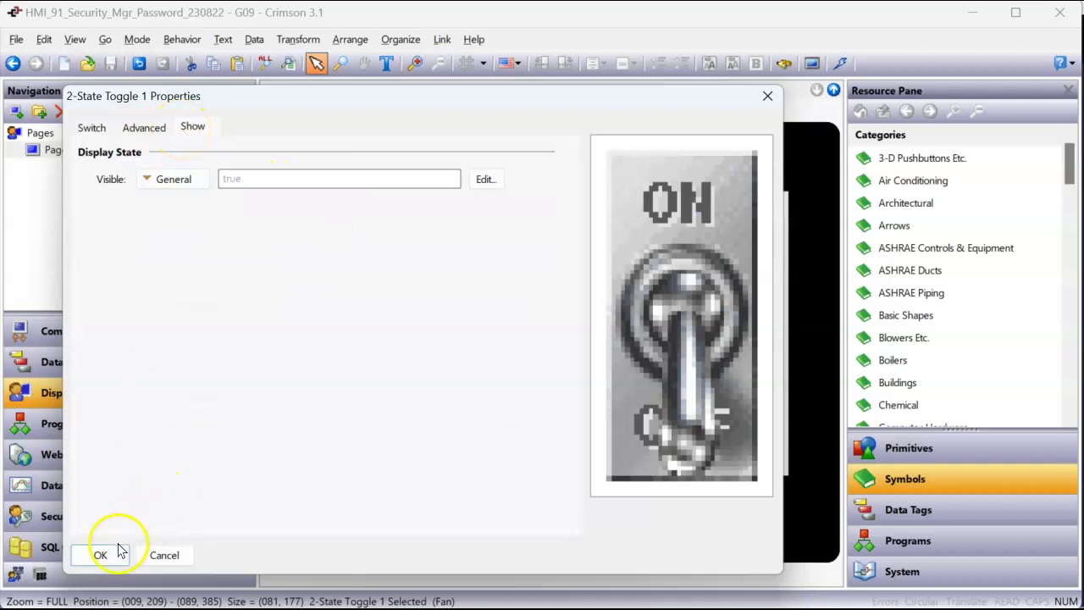
{"action": "left_click", "coordinate": [112, 553]}
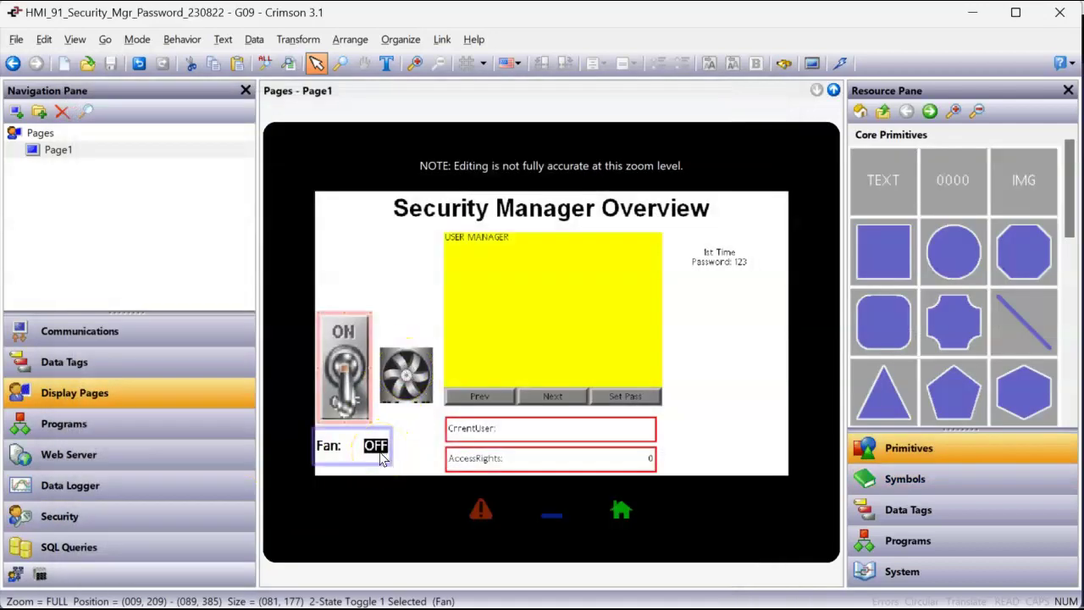
{"action": "left_click", "coordinate": [841, 63]}
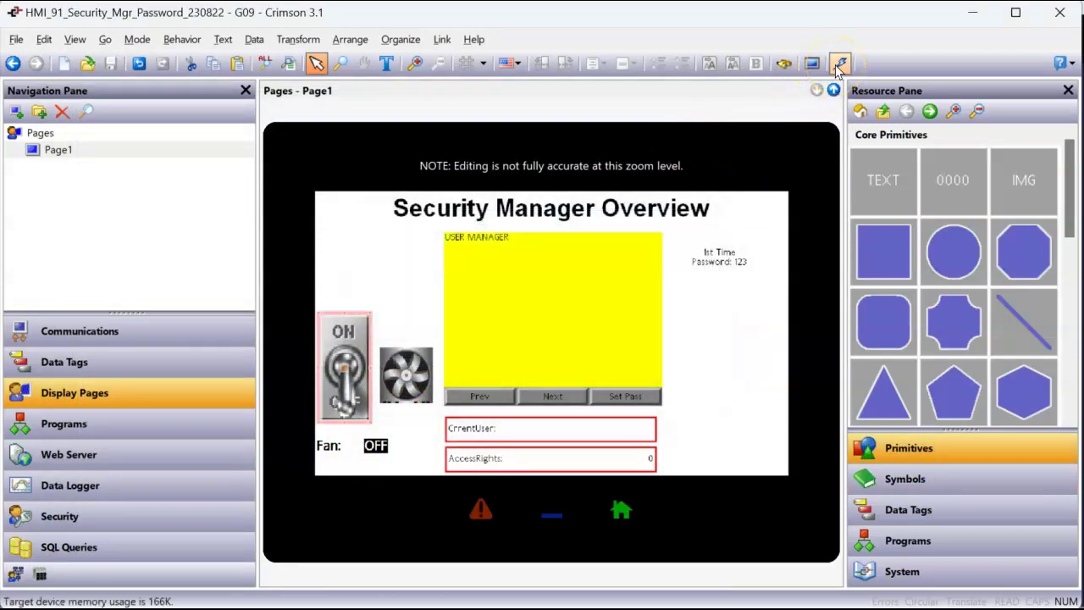
Step: In Remote Testing, switch the Fan ON and log in as the first user with their password
{"action": "left_click", "coordinate": [496, 600]}
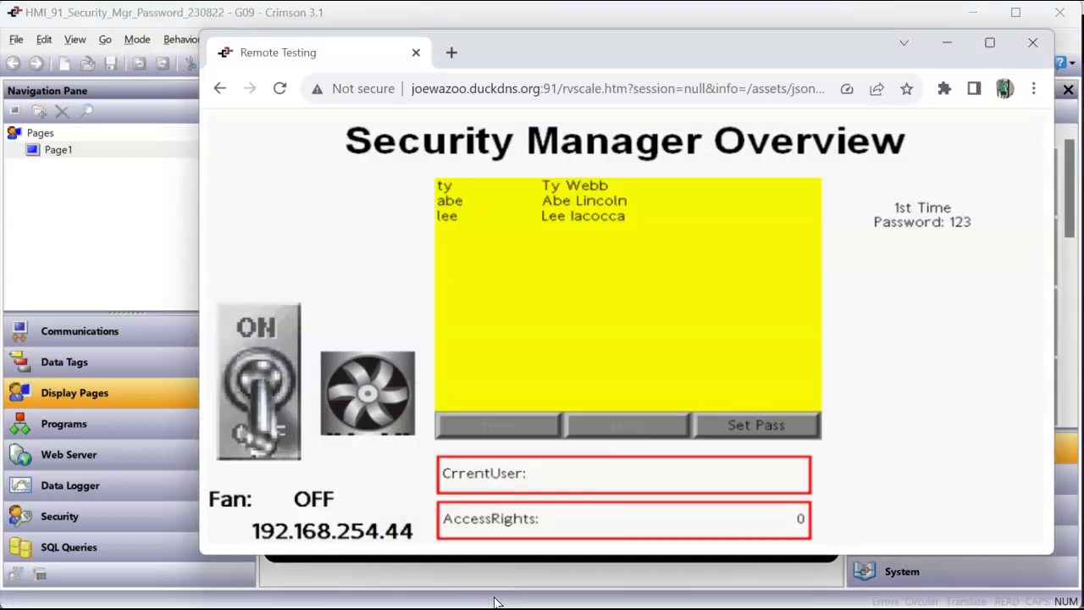
{"action": "left_click", "coordinate": [255, 330]}
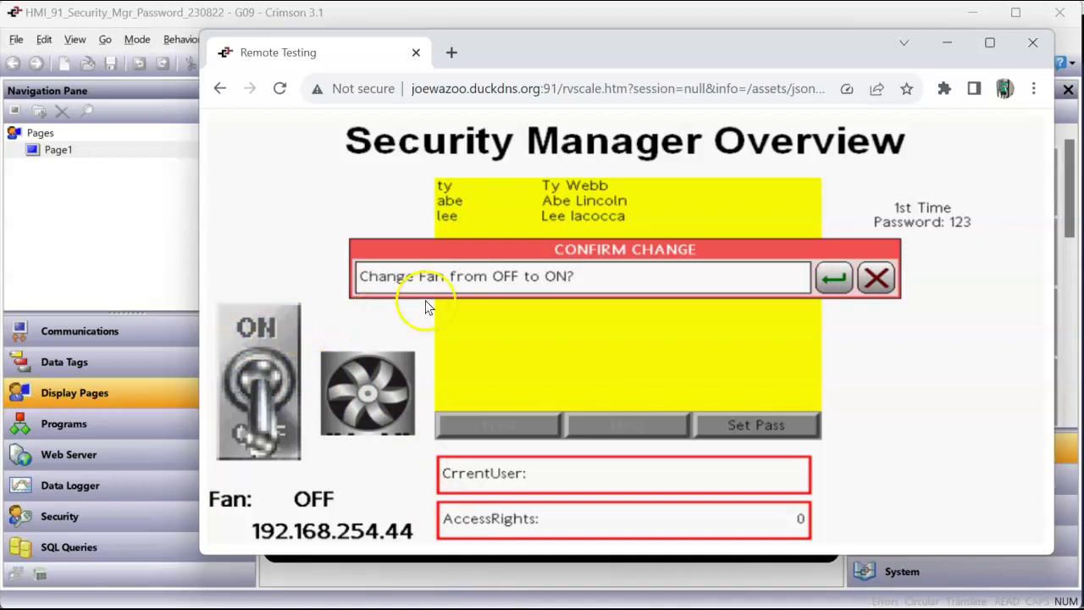
{"action": "left_click", "coordinate": [831, 277]}
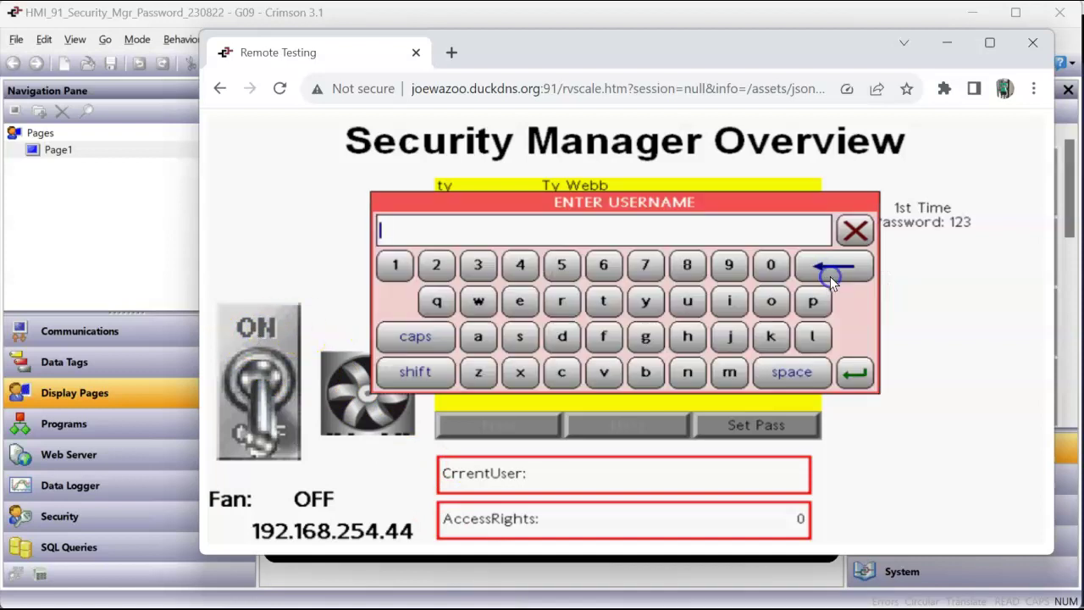
{"action": "type", "text": "ty"}
{"action": "key", "text": "Return"}
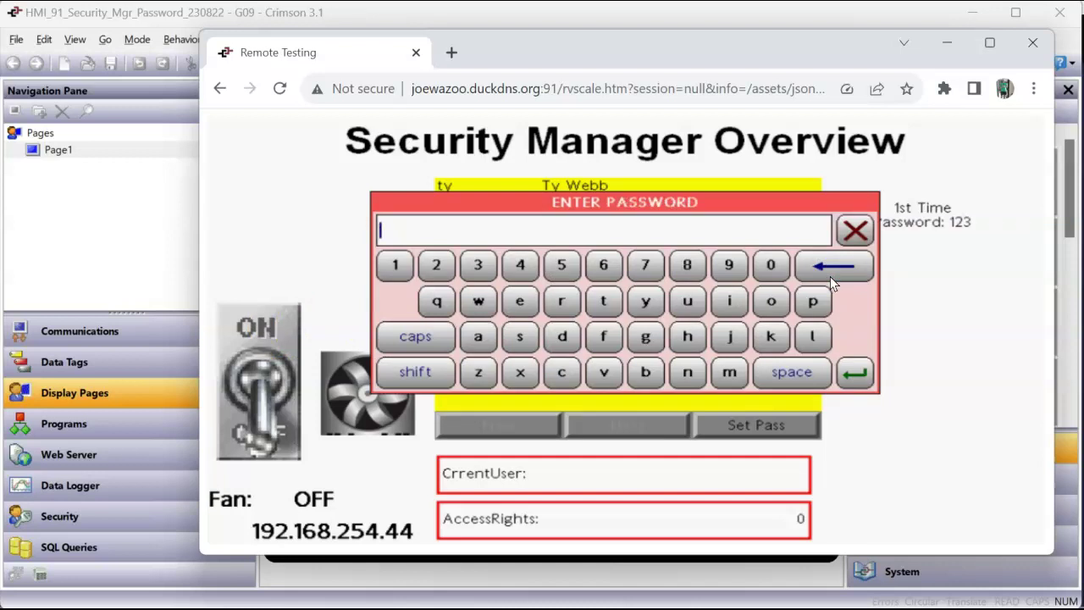
{"action": "type", "text": "123"}
{"action": "key", "text": "Return"}
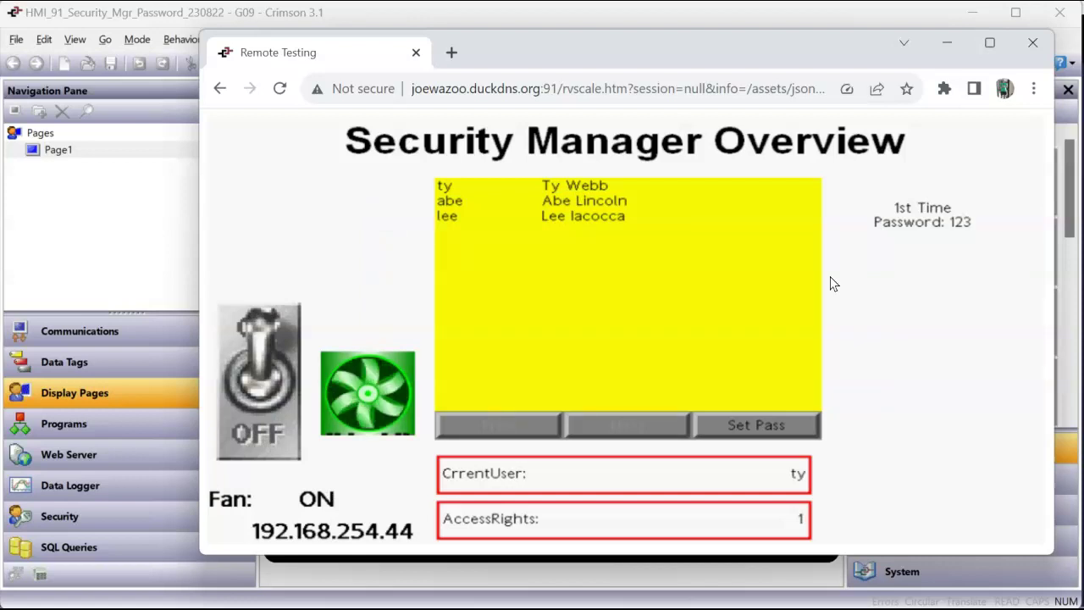
Step: Toggle the Fan off and on repeatedly while logged in as the first user
{"action": "left_click", "coordinate": [263, 439]}
{"action": "left_click_drag", "start_coordinate": [264, 444], "coordinate": [262, 322]}
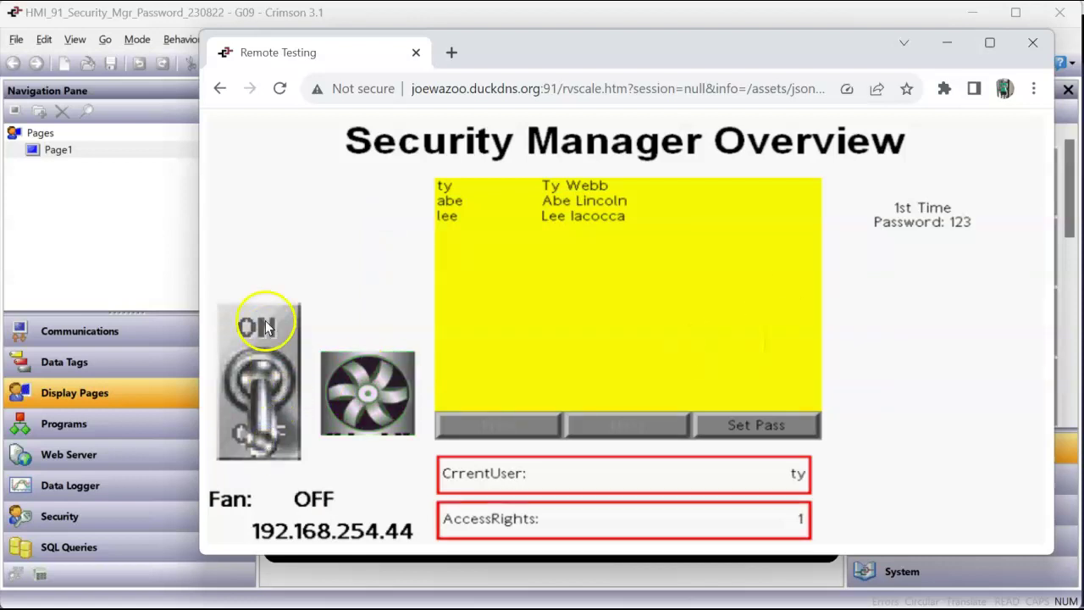
{"action": "left_click", "coordinate": [254, 434]}
{"action": "left_click", "coordinate": [244, 317]}
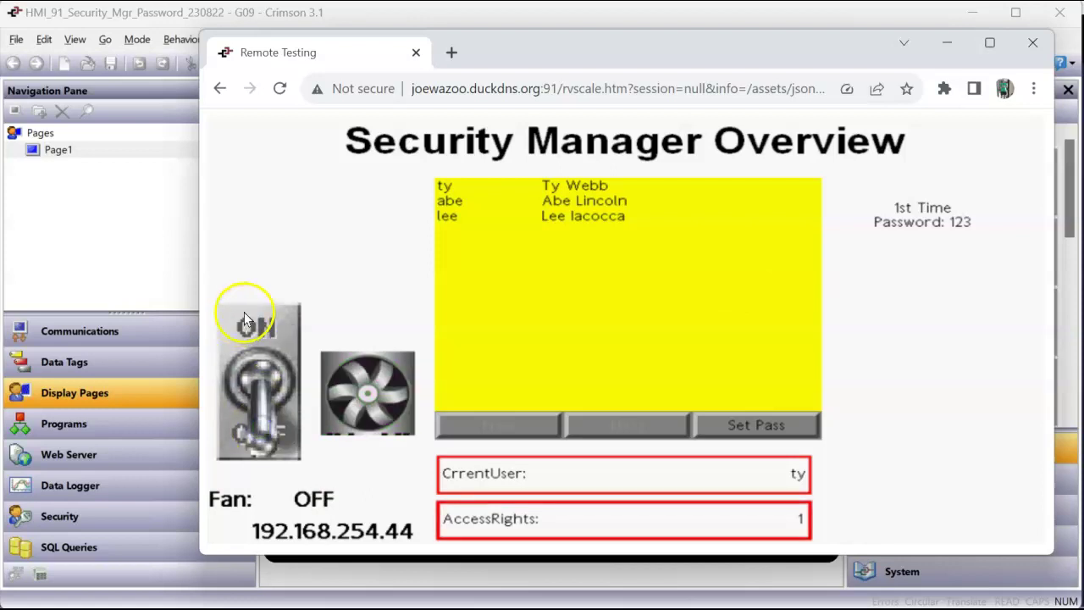
{"action": "left_click", "coordinate": [245, 432]}
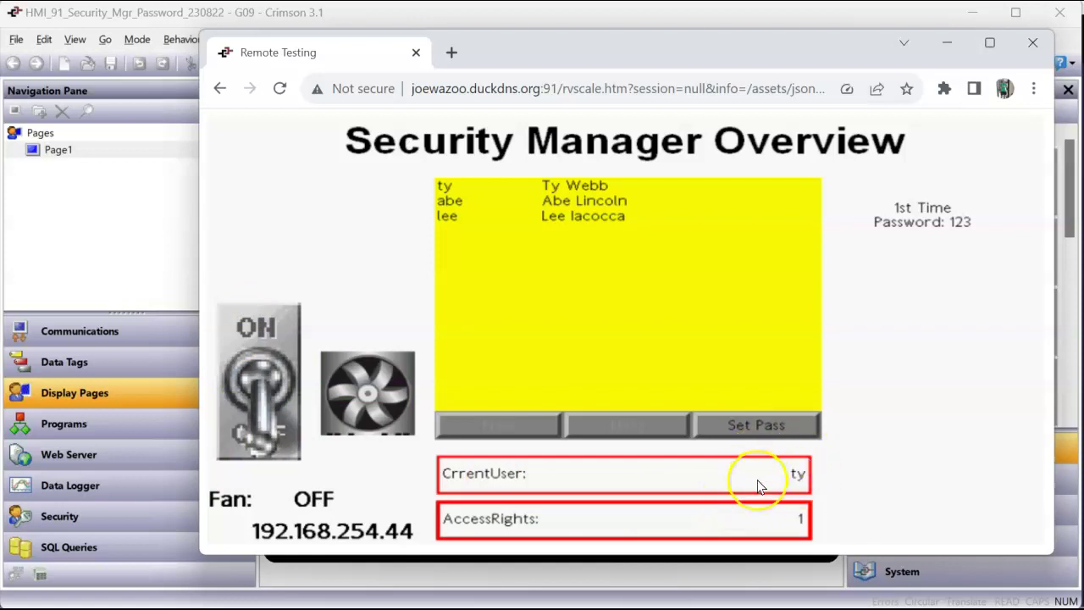
{"action": "left_click", "coordinate": [271, 326]}
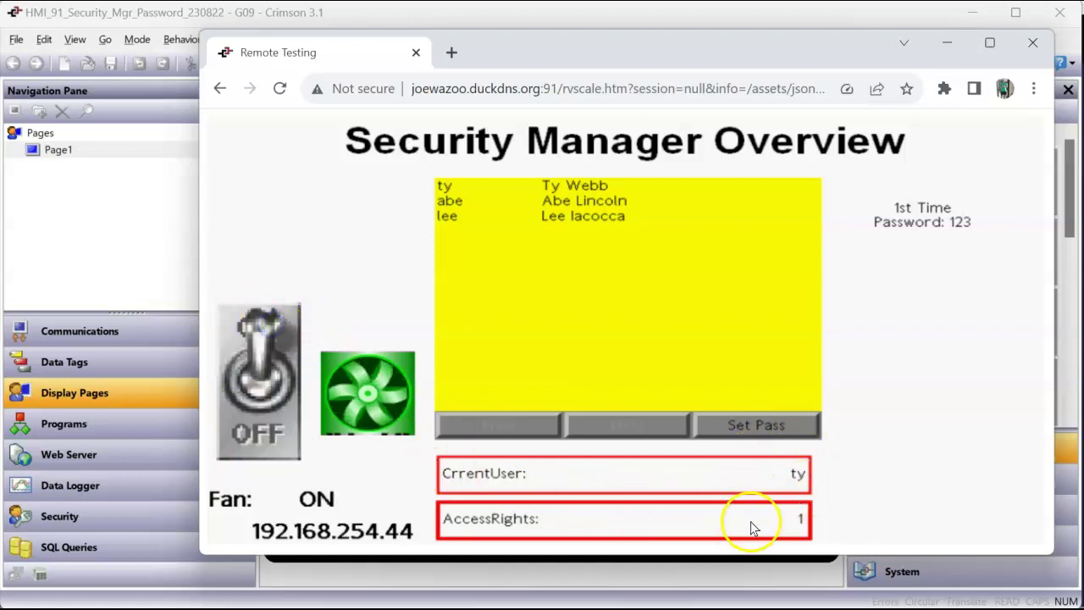
{"action": "left_click", "coordinate": [257, 432]}
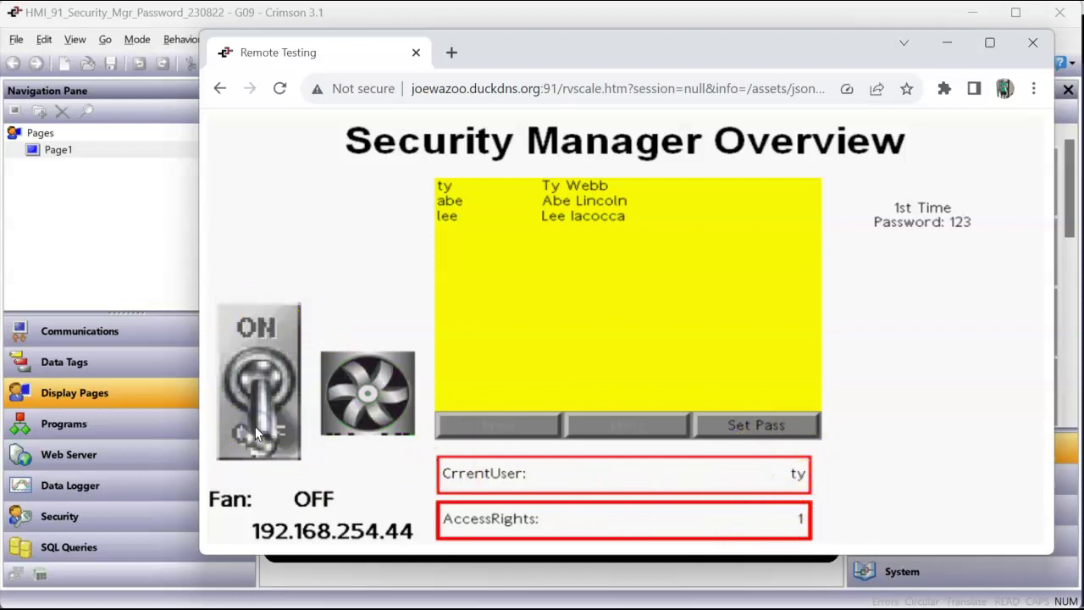
{"action": "left_click", "coordinate": [261, 361]}
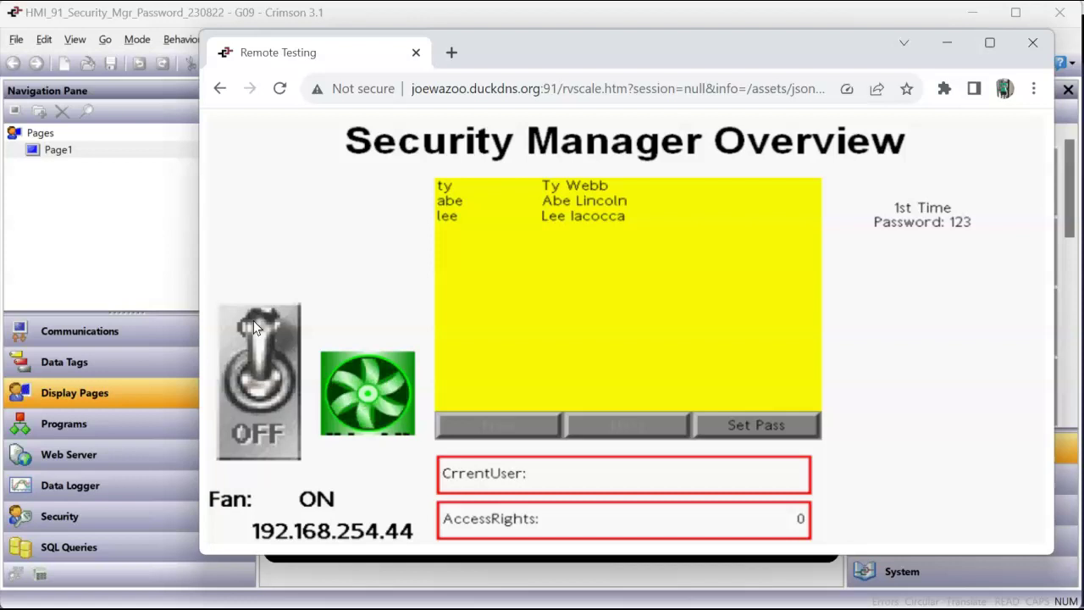
{"action": "left_click", "coordinate": [254, 354]}
Step: Request switching the Fan OFF and log in as the second user with their password
{"action": "left_click", "coordinate": [259, 426]}
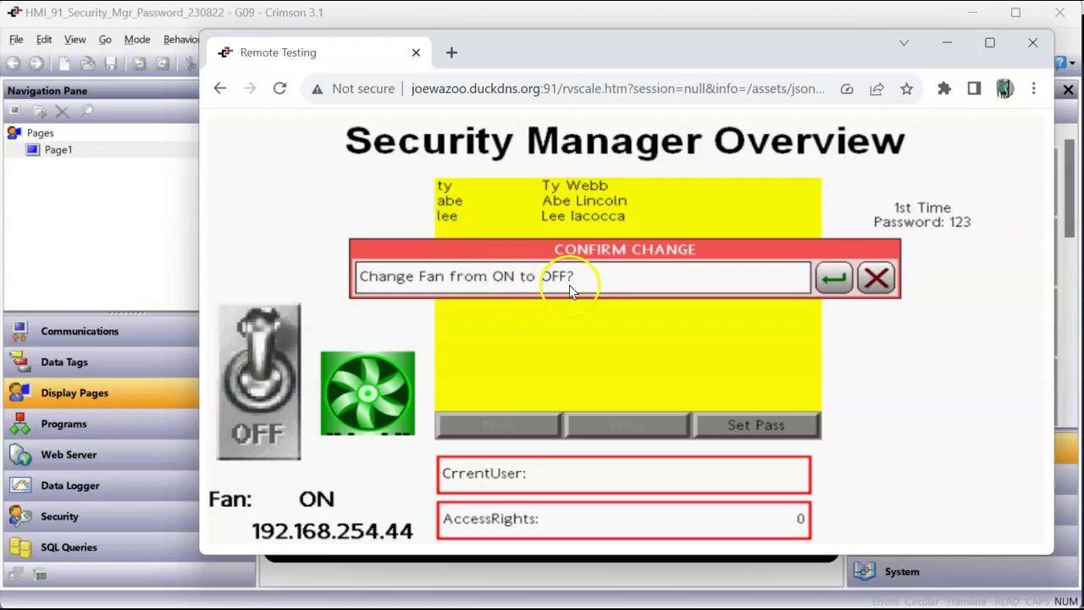
{"action": "left_click", "coordinate": [826, 278]}
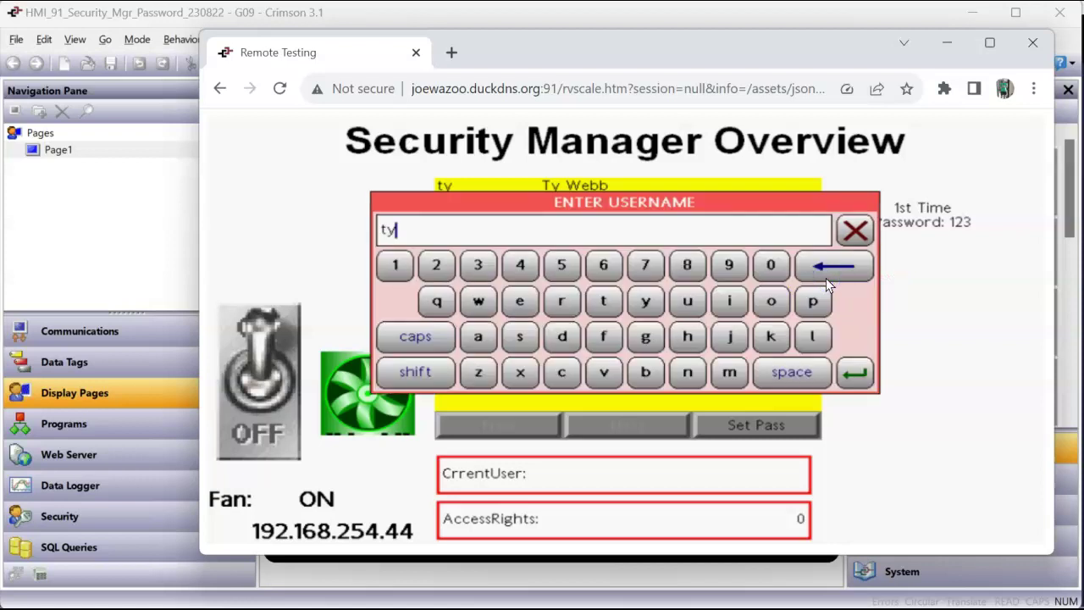
{"action": "left_click", "coordinate": [826, 277]}
{"action": "left_click", "coordinate": [826, 278]}
{"action": "type", "text": "abe"}
{"action": "key", "text": "Return"}
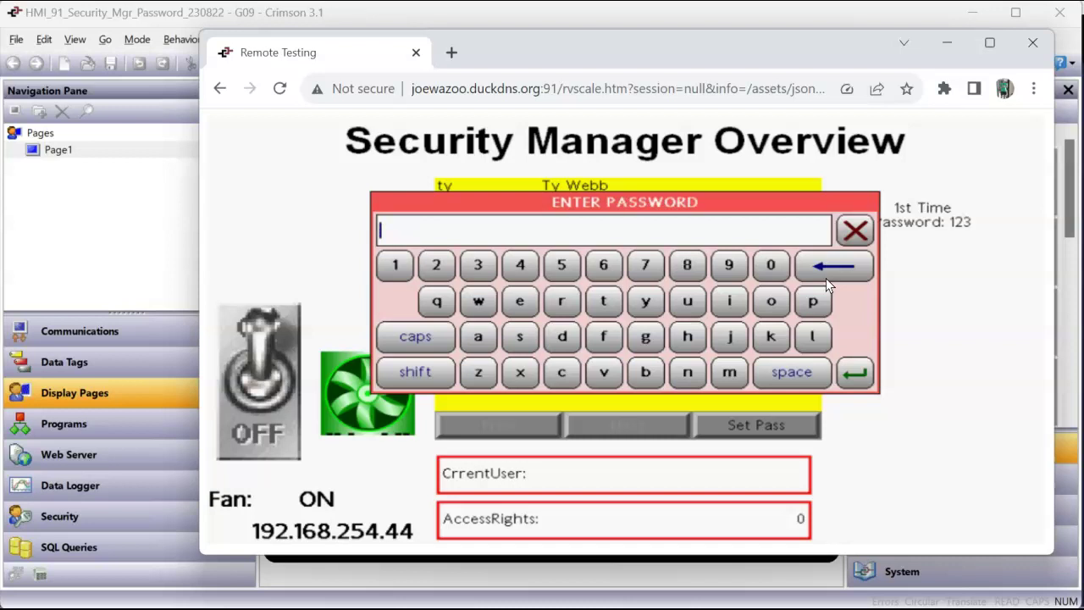
{"action": "type", "text": "123"}
{"action": "key", "text": "Return"}
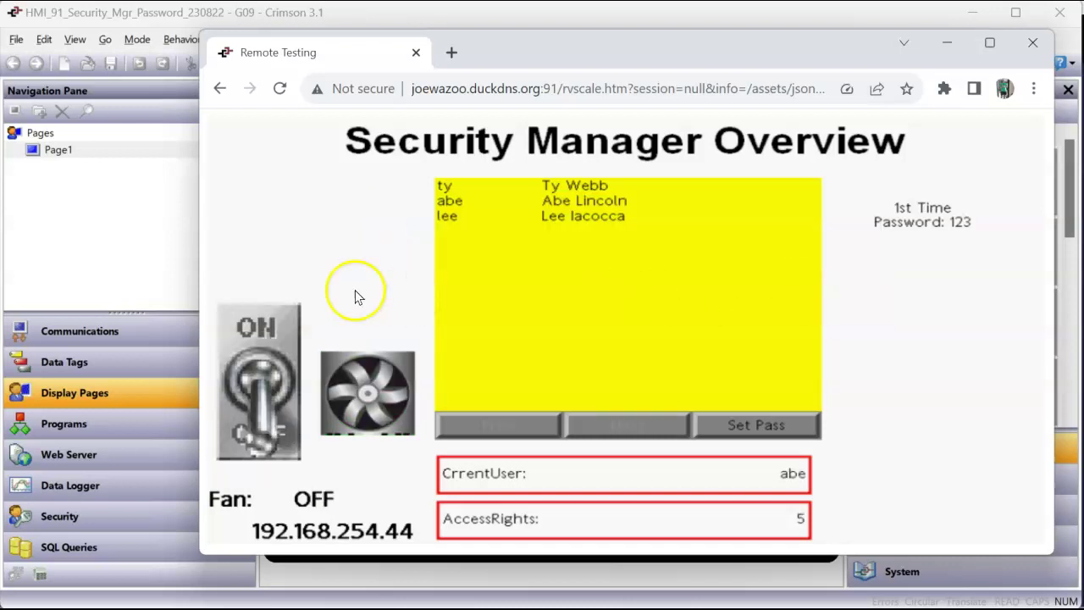
Step: Toggle the Fan on and off twice as the second user
{"action": "left_click", "coordinate": [247, 315]}
{"action": "left_click", "coordinate": [248, 423]}
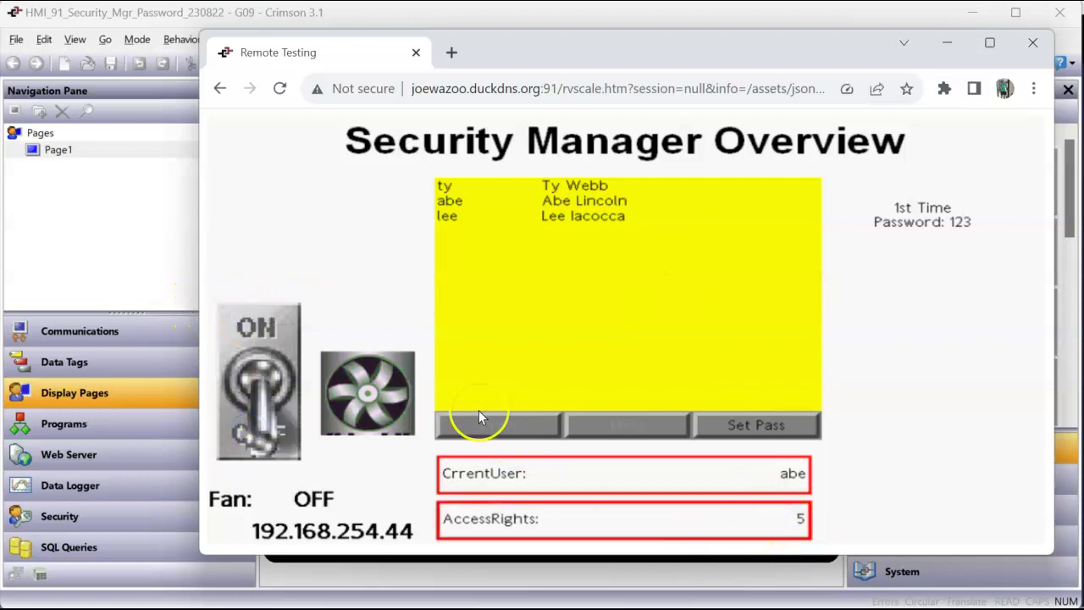
{"action": "left_click", "coordinate": [266, 325]}
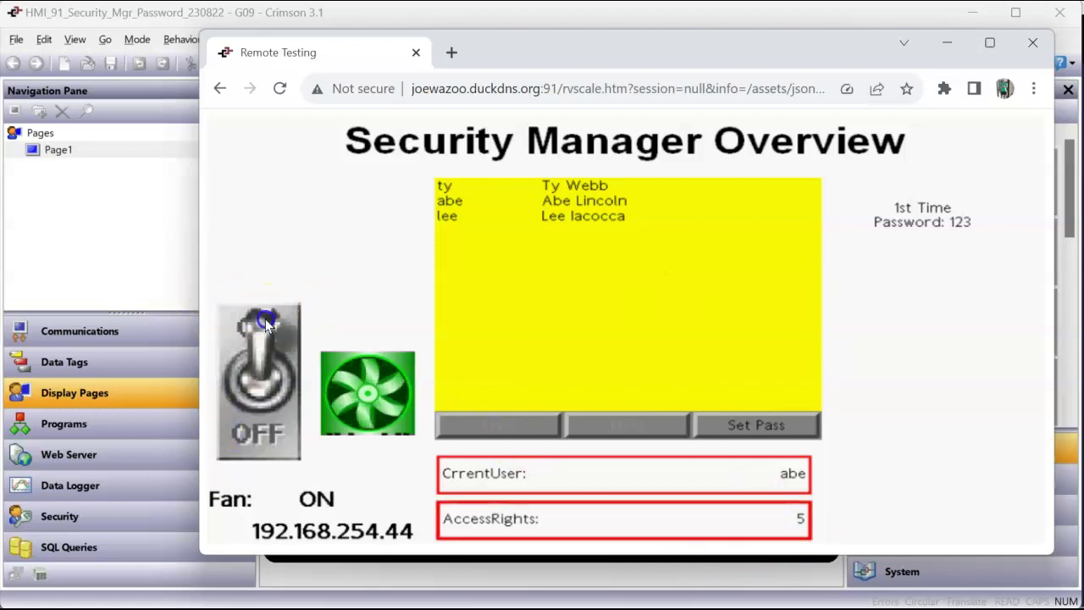
{"action": "left_click", "coordinate": [265, 419]}
Step: Review the second user's rights in Crimson, then return to the Remote Testing window
{"action": "left_click", "coordinate": [108, 514]}
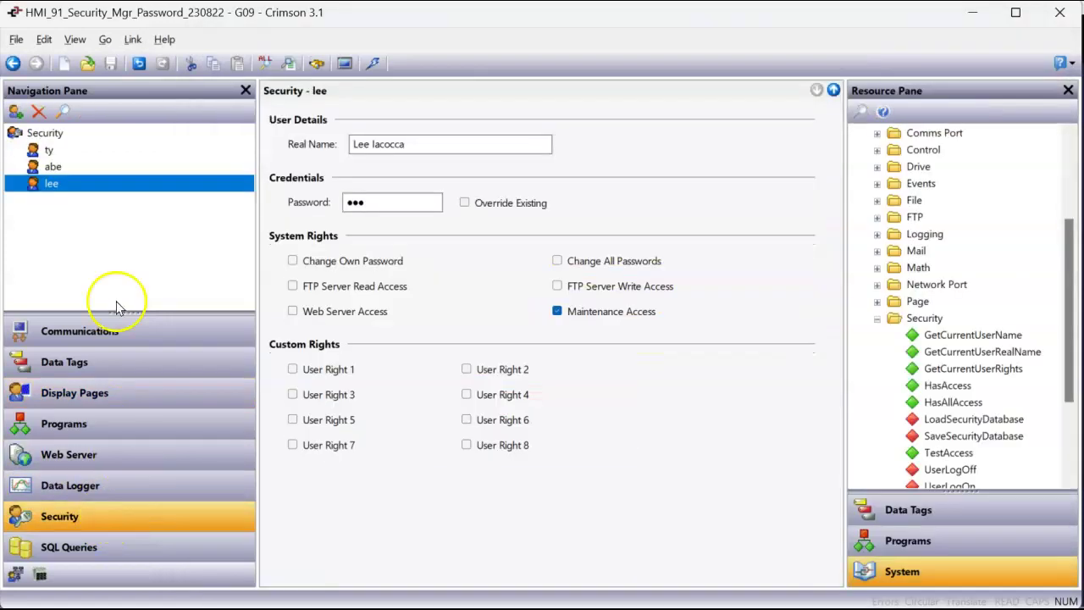
{"action": "left_click", "coordinate": [57, 167]}
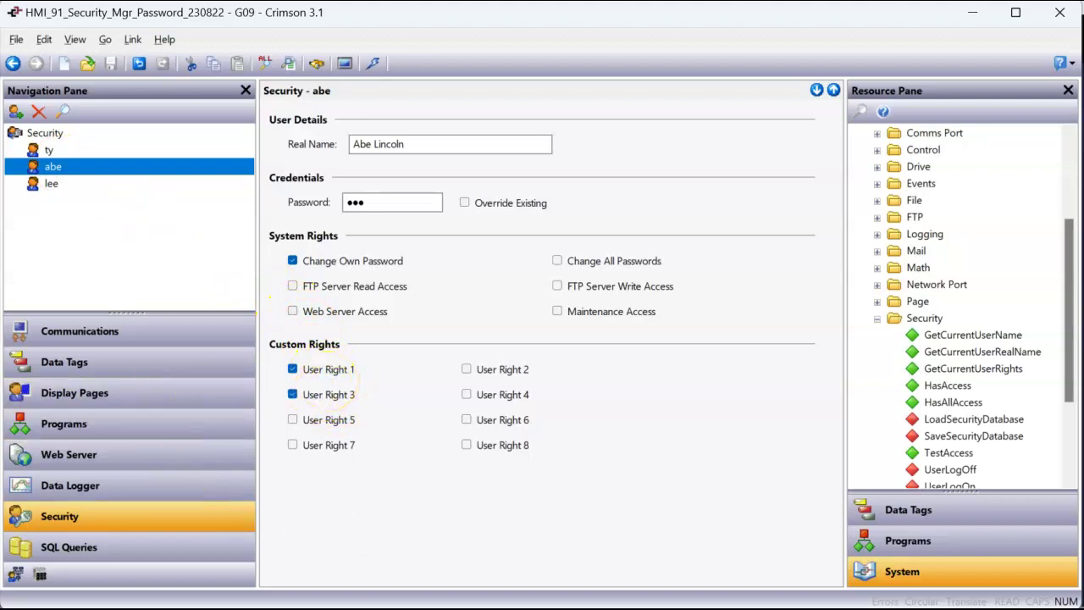
{"action": "key", "text": "alt+Tab"}
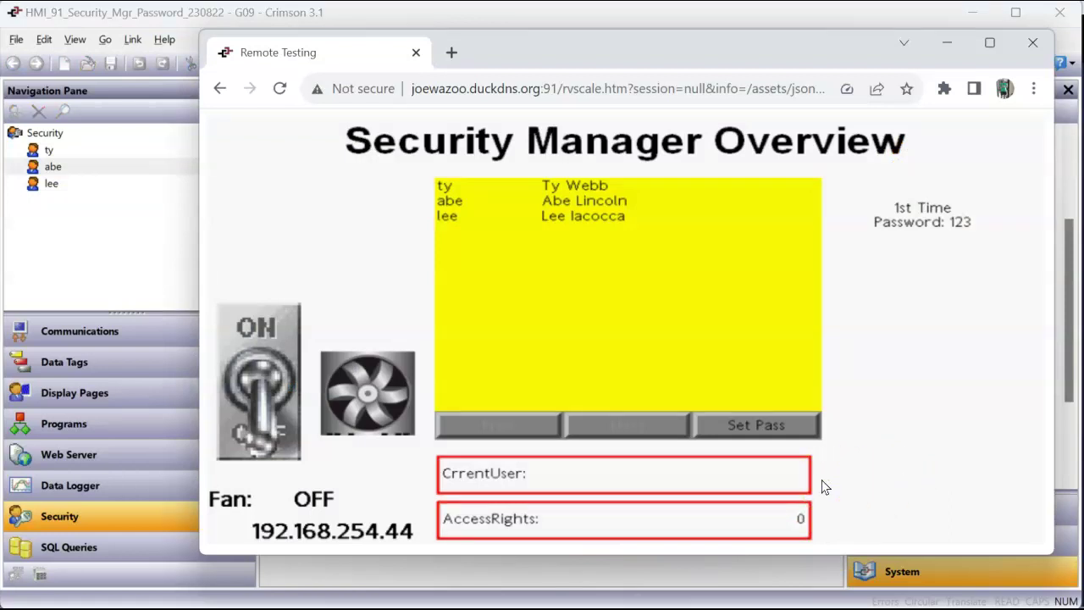
Step: Switch the Fan ON and log in as the third user with their password
{"action": "left_click", "coordinate": [230, 363]}
{"action": "left_click", "coordinate": [836, 281]}
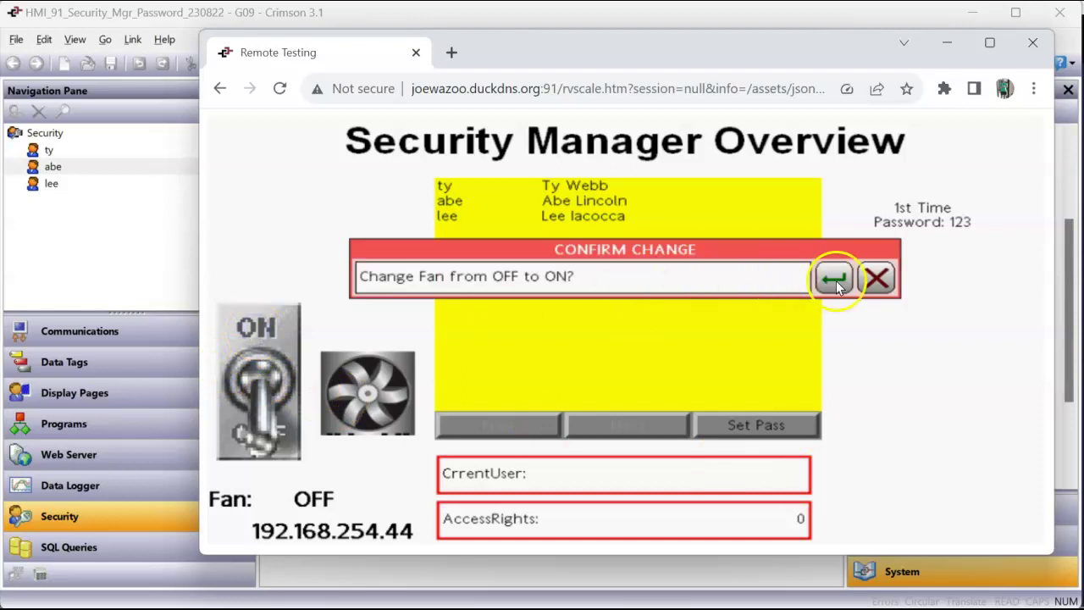
{"action": "key", "text": "BackSpace"}
{"action": "key", "text": "BackSpace"}
{"action": "key", "text": "BackSpace"}
{"action": "type", "text": "le"}
{"action": "key", "text": "Return"}
{"action": "type", "text": "123"}
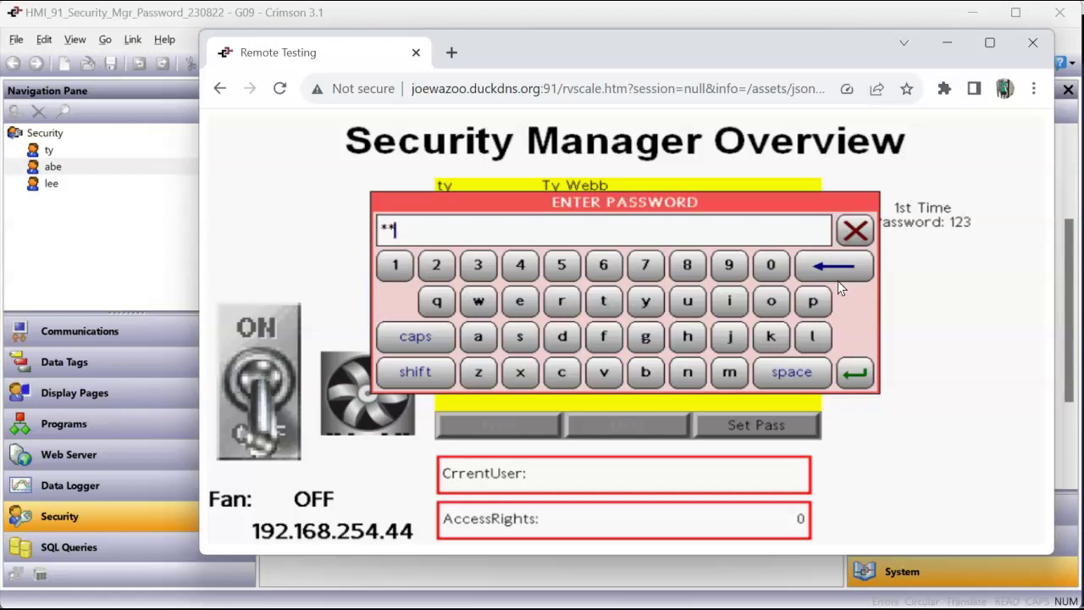
{"action": "key", "text": "Return"}
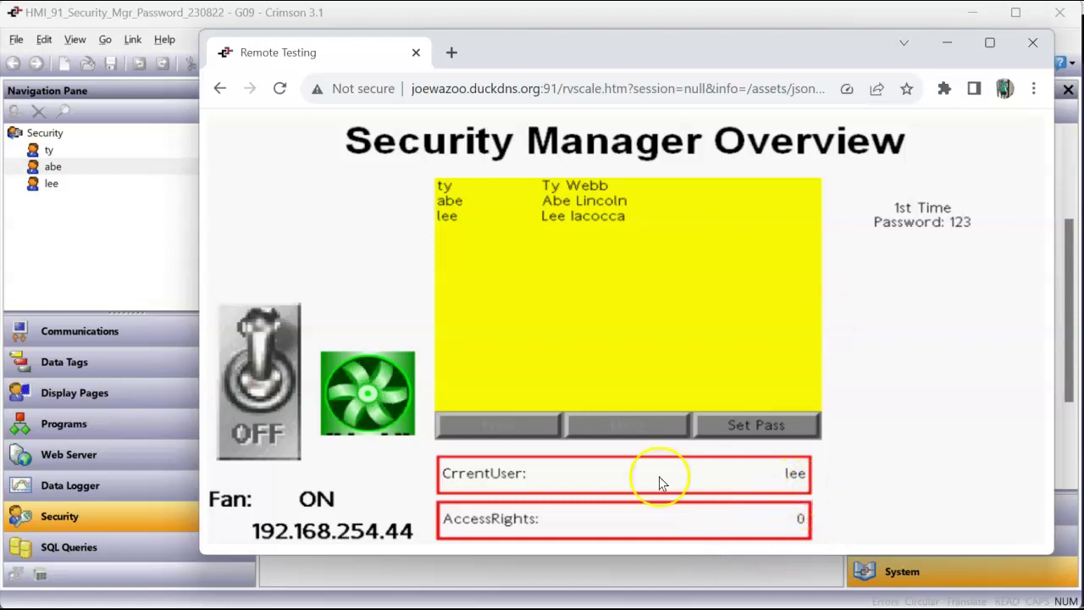
Step: Toggle the Fan off and on, then view the third user's rights in Crimson Security
{"action": "left_click", "coordinate": [247, 418]}
{"action": "left_click", "coordinate": [265, 328]}
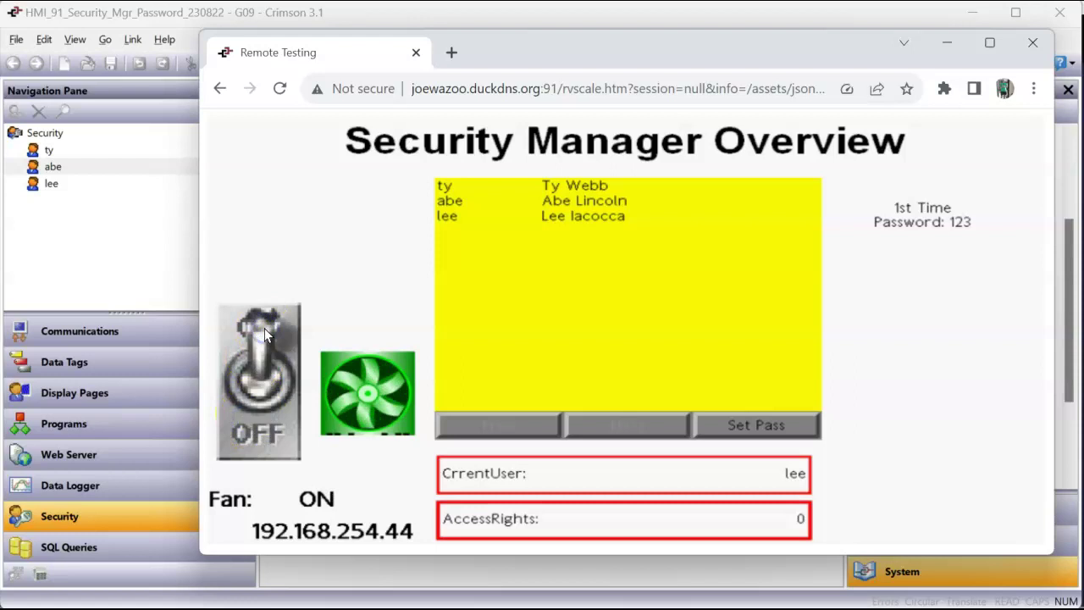
{"action": "left_click", "coordinate": [68, 234]}
{"action": "left_click", "coordinate": [55, 184]}
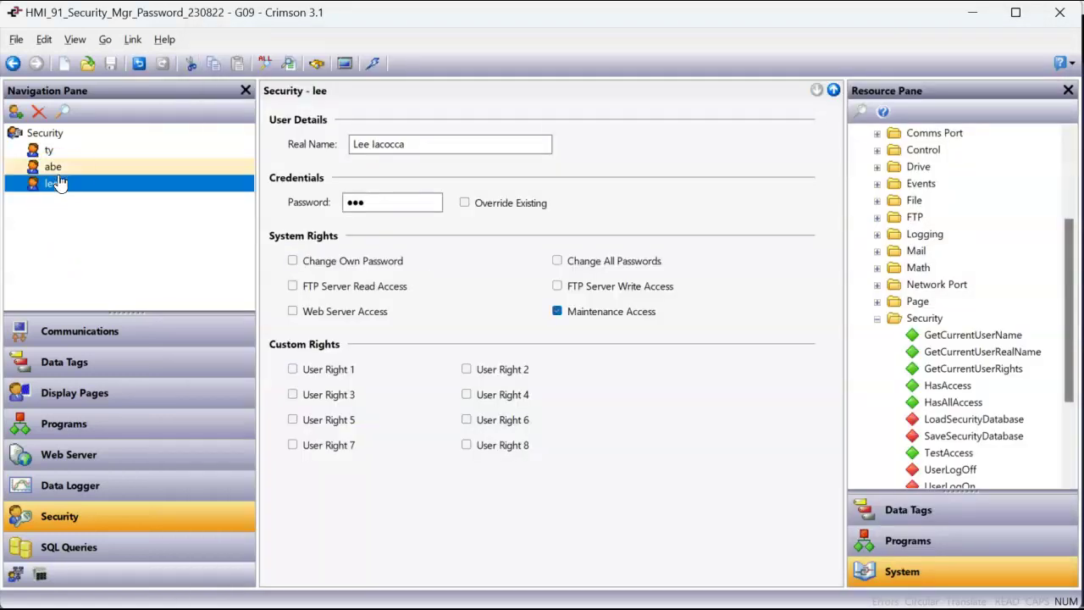
Step: Review each of the three users' rights, then put focus in the first user's password field
{"action": "left_click", "coordinate": [59, 153]}
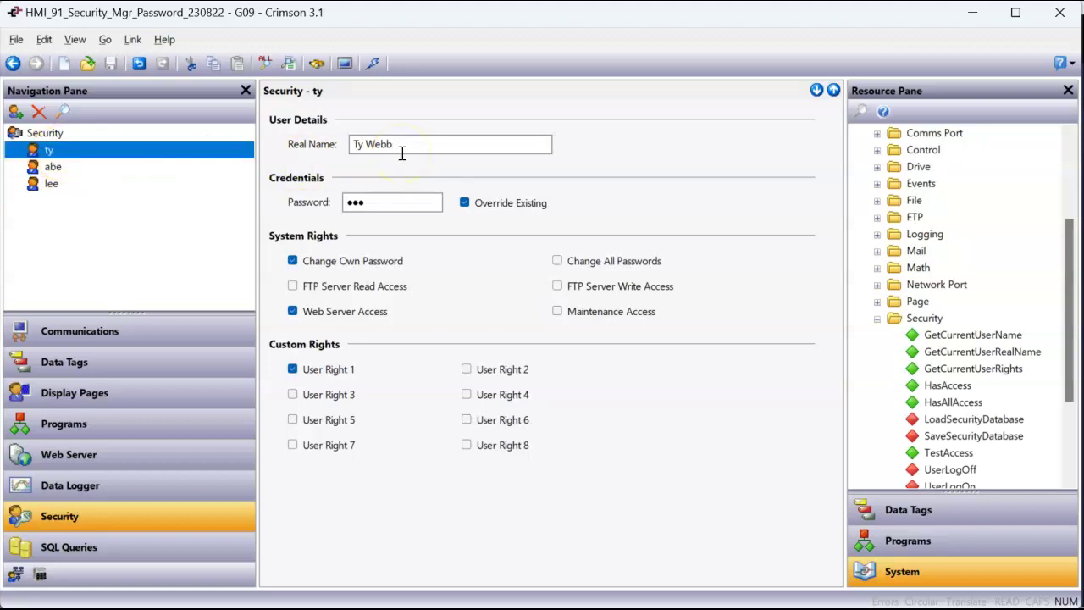
{"action": "left_click", "coordinate": [65, 169]}
{"action": "left_click", "coordinate": [65, 186]}
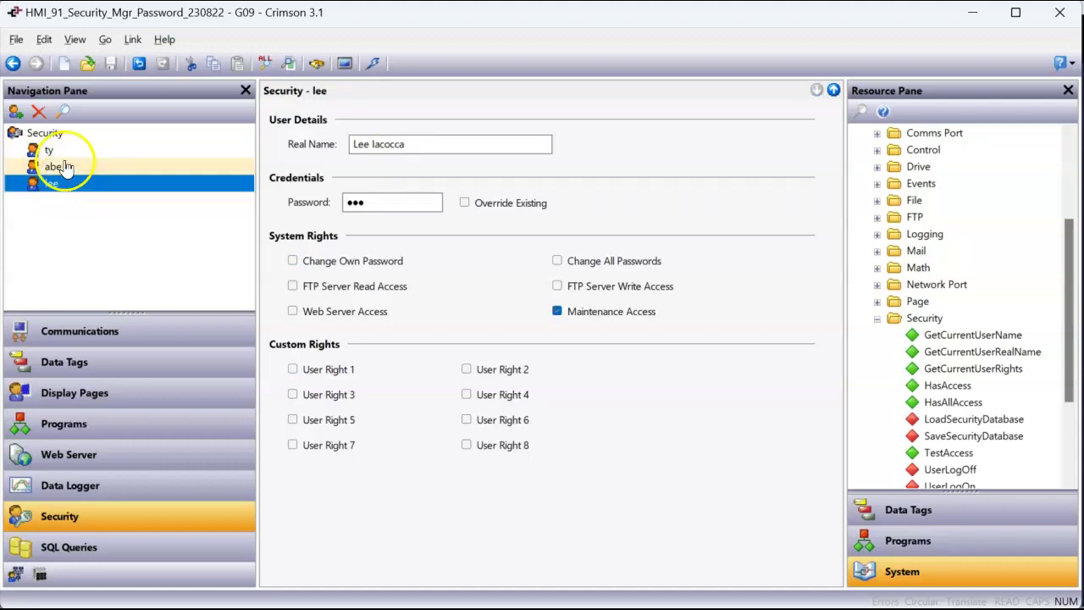
{"action": "left_click", "coordinate": [84, 151]}
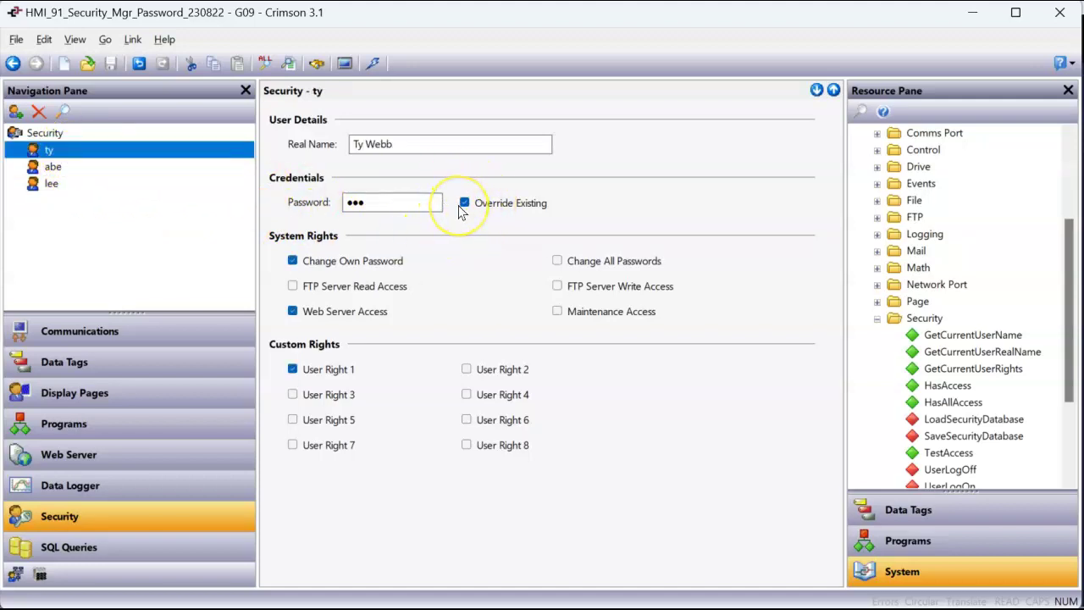
{"action": "left_click", "coordinate": [420, 207]}
{"action": "left_click", "coordinate": [410, 203]}
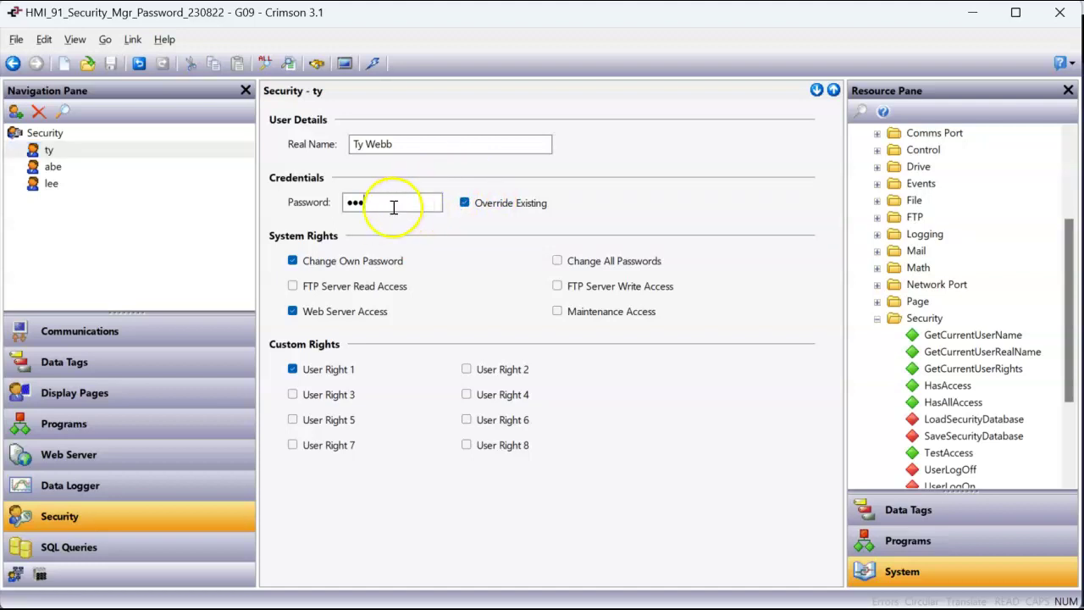
{"action": "left_click", "coordinate": [361, 202]}
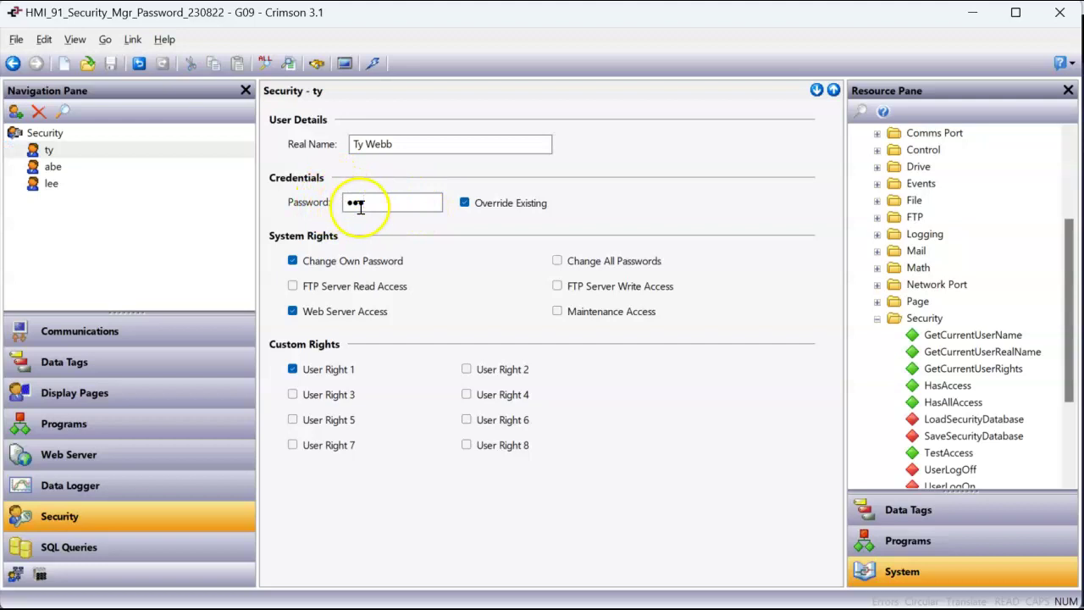
Step: Revisit the second and third users' security settings, then move to Display Pages to show Page1
{"action": "left_click", "coordinate": [95, 169]}
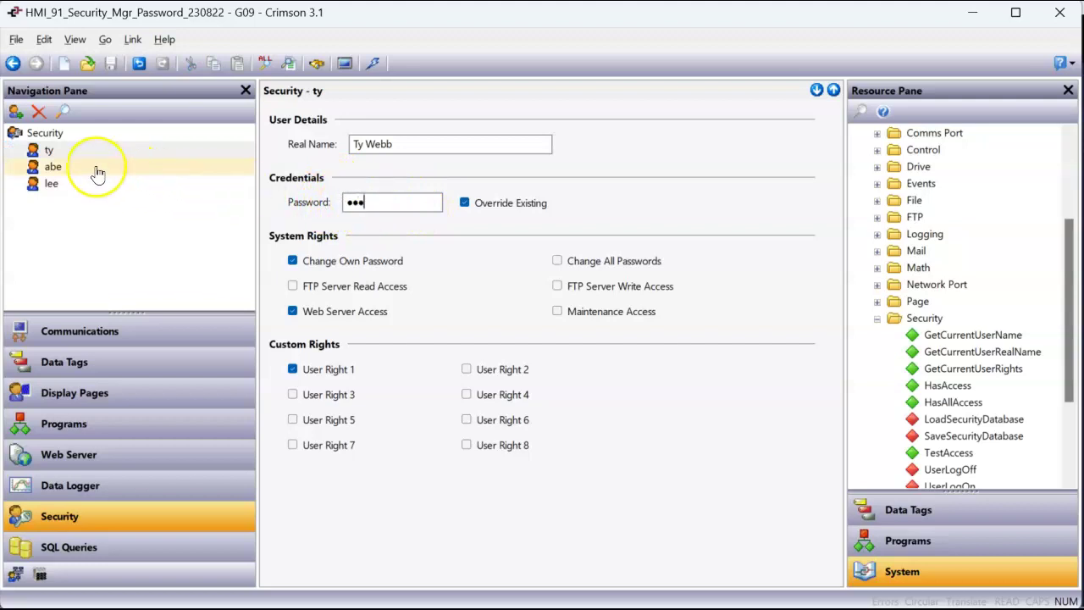
{"action": "left_click", "coordinate": [81, 185]}
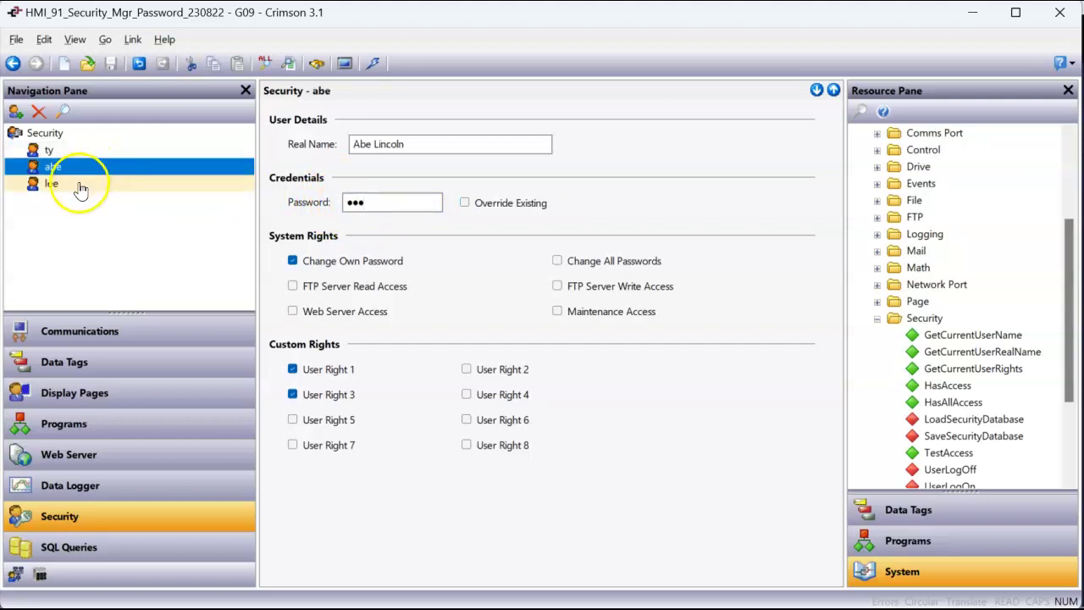
{"action": "left_click", "coordinate": [496, 235]}
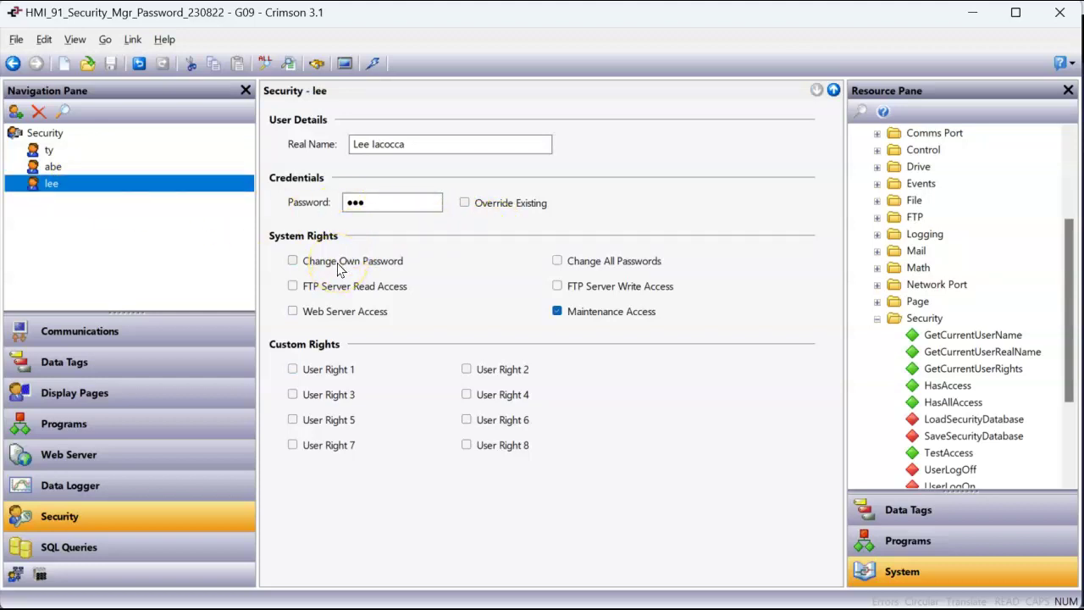
{"action": "left_click", "coordinate": [90, 169]}
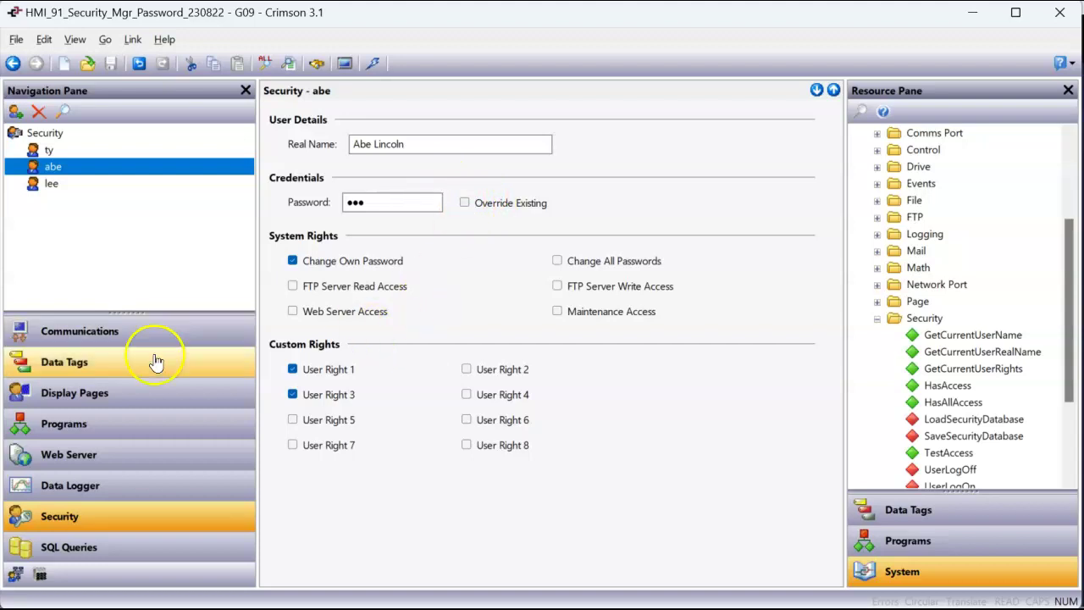
{"action": "left_click", "coordinate": [119, 394]}
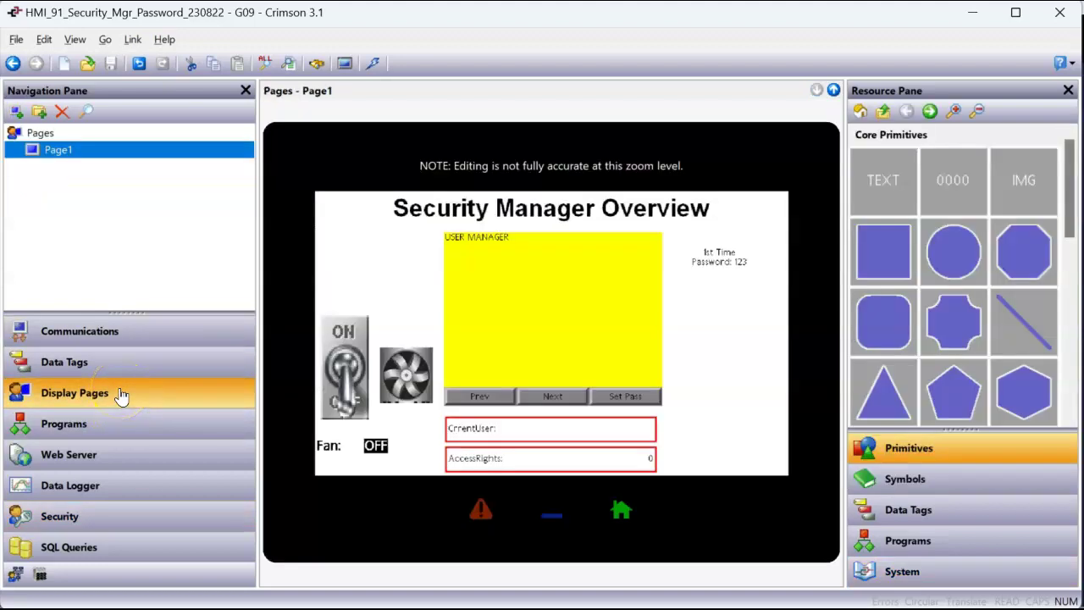
Step: Select the yellow User Manager widget and show the System Primitives category in the resource pane
{"action": "left_click", "coordinate": [601, 347]}
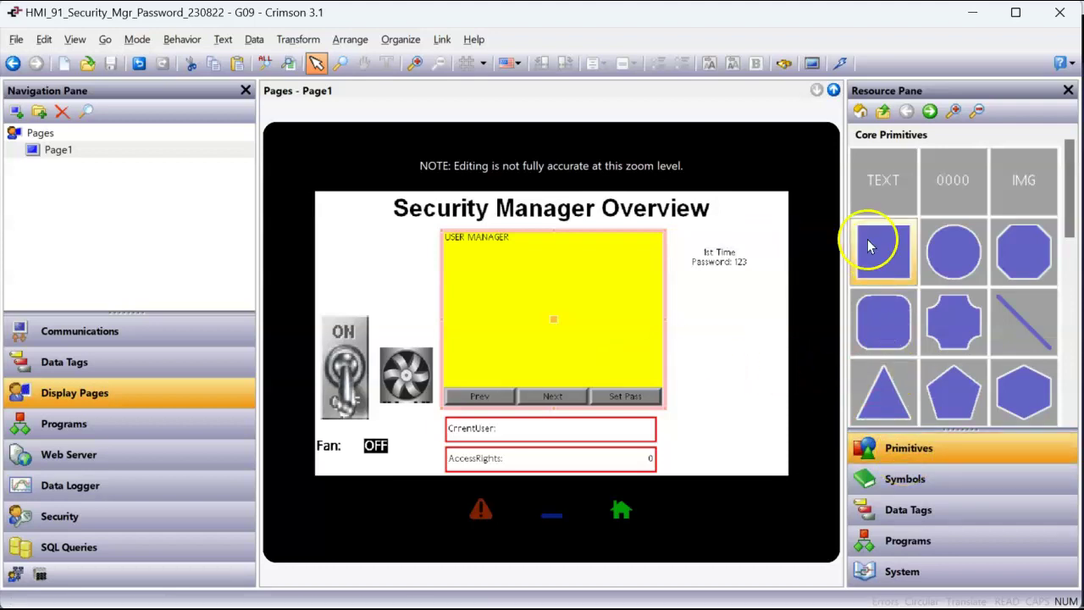
{"action": "left_click", "coordinate": [860, 113]}
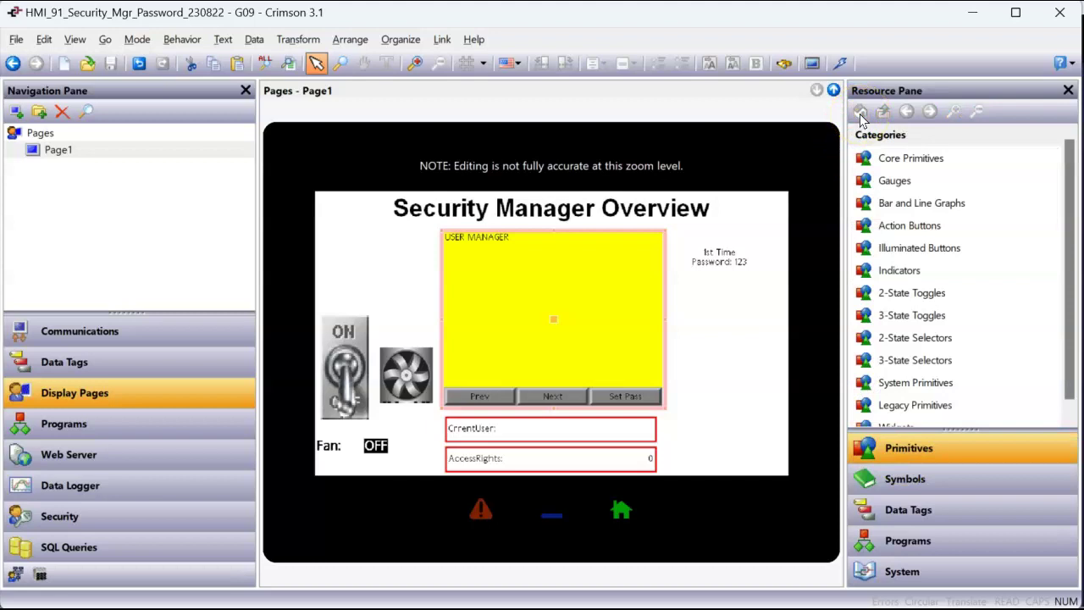
{"action": "left_click", "coordinate": [941, 384]}
{"action": "left_click", "coordinate": [906, 186]}
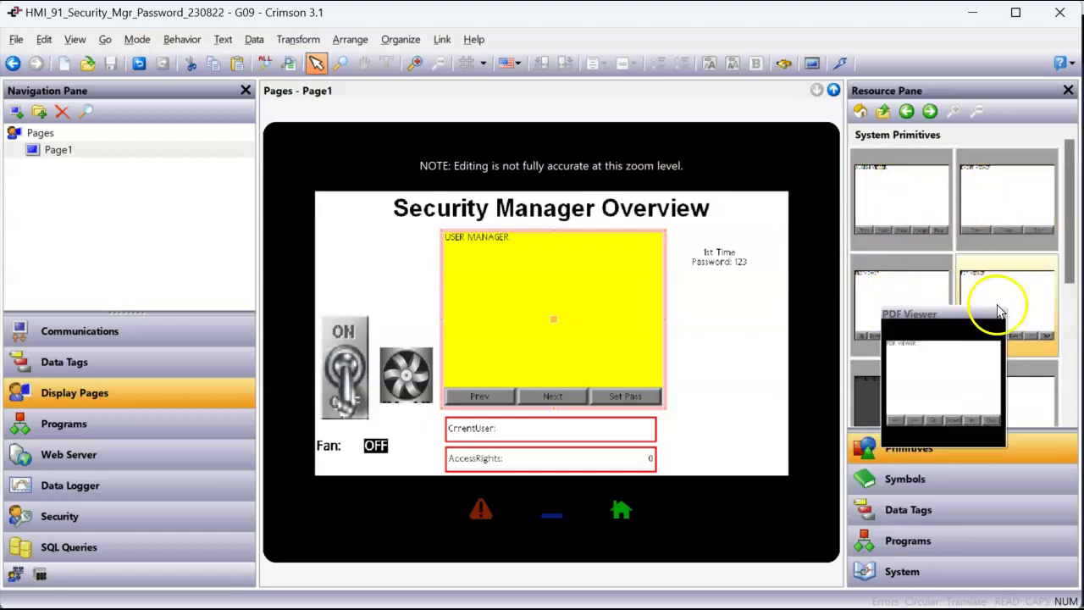
Step: Drag a User Manager primitive onto Page1 and open the widget's properties
{"action": "mouse_move", "coordinate": [911, 405]}
{"action": "mouse_move", "coordinate": [989, 407]}
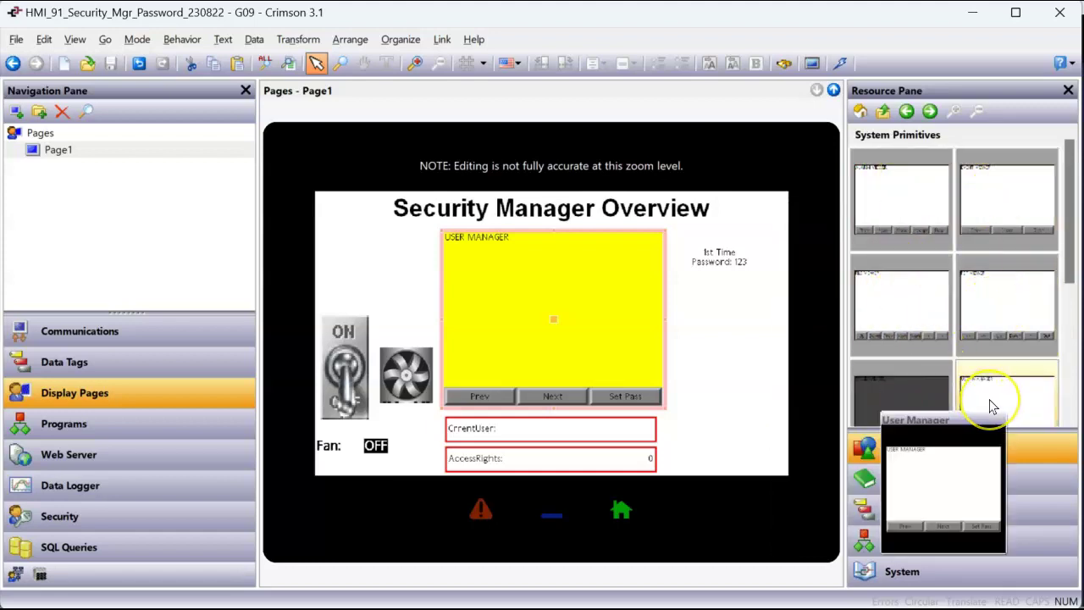
{"action": "left_click", "coordinate": [999, 399]}
{"action": "scroll", "coordinate": [1008, 356], "scroll_direction": "down", "scroll_amount": 1}
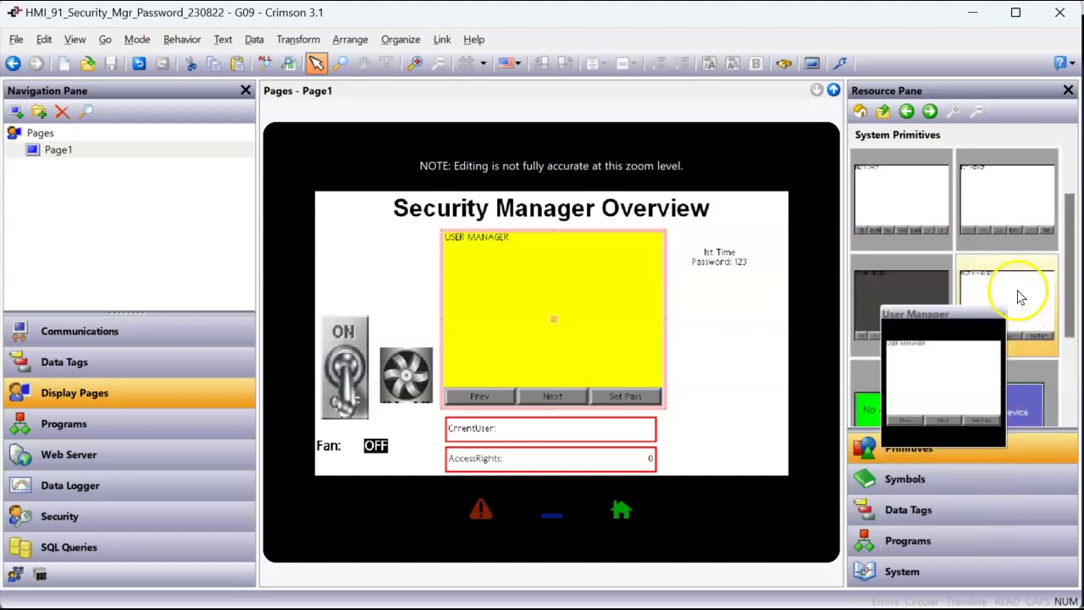
{"action": "left_click_drag", "start_coordinate": [1020, 297], "coordinate": [795, 314]}
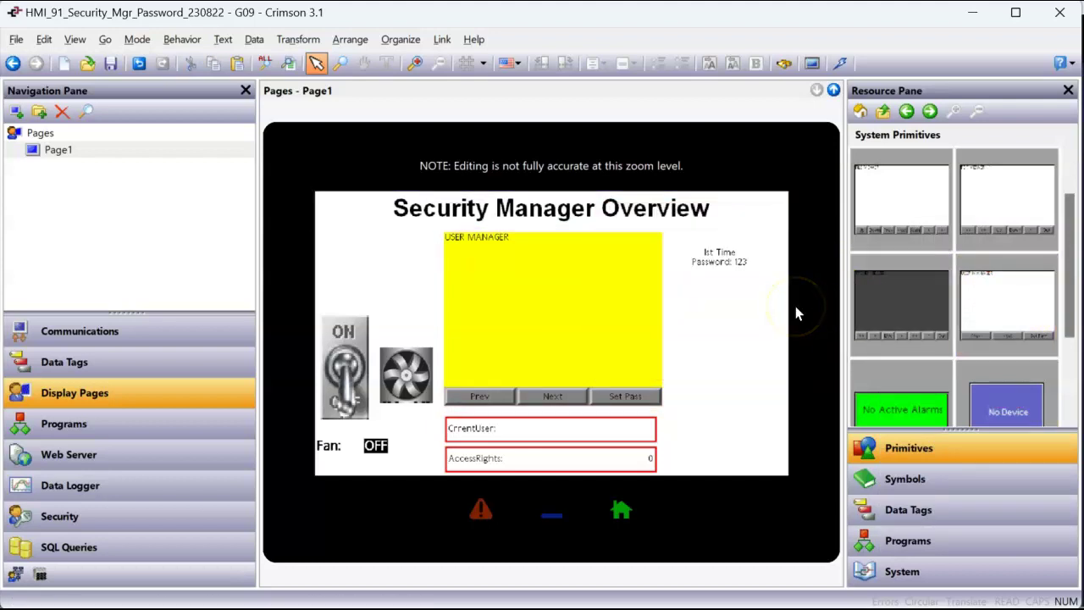
{"action": "double_click", "coordinate": [551, 328]}
Step: Check the User Manager's Show settings and accept its properties with OK
{"action": "left_click", "coordinate": [309, 217]}
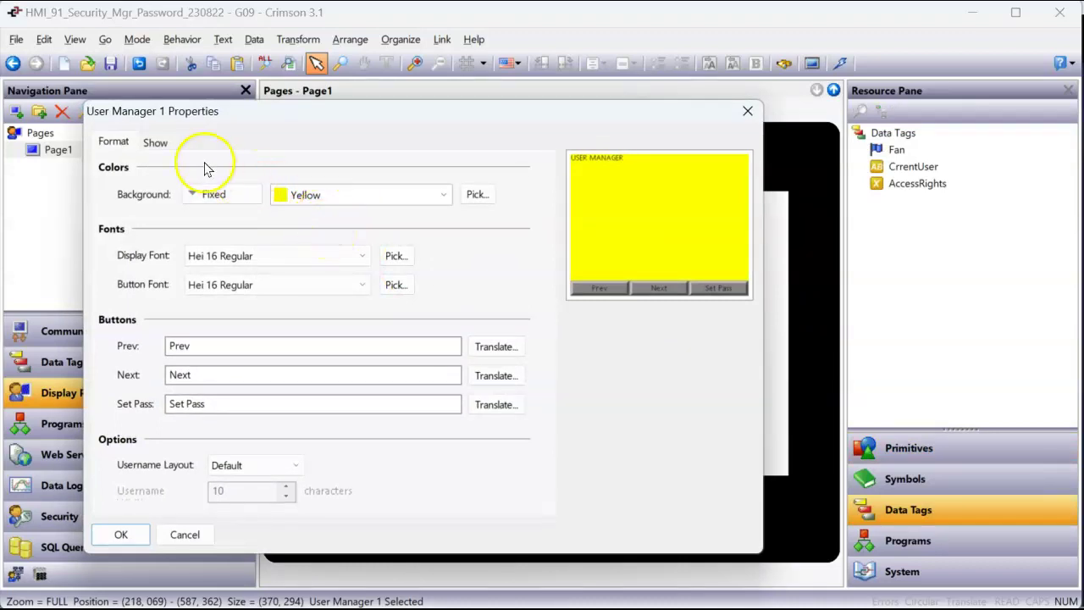
{"action": "left_click", "coordinate": [157, 143]}
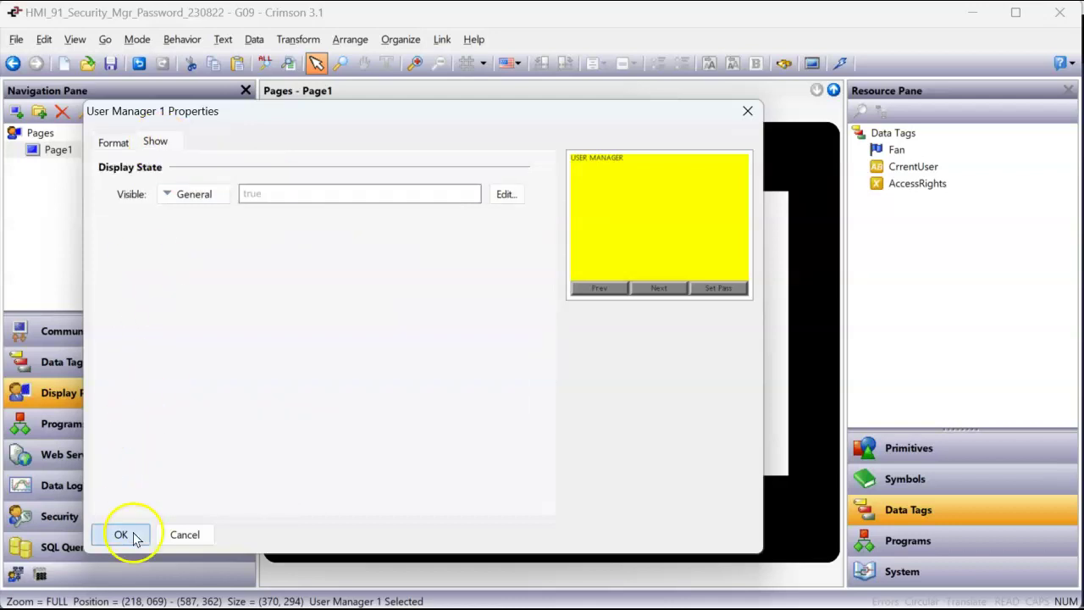
{"action": "left_click", "coordinate": [123, 534]}
Step: Save the project, download it via TCP/IP, and bring up the remote view in Chrome
{"action": "left_click", "coordinate": [111, 64]}
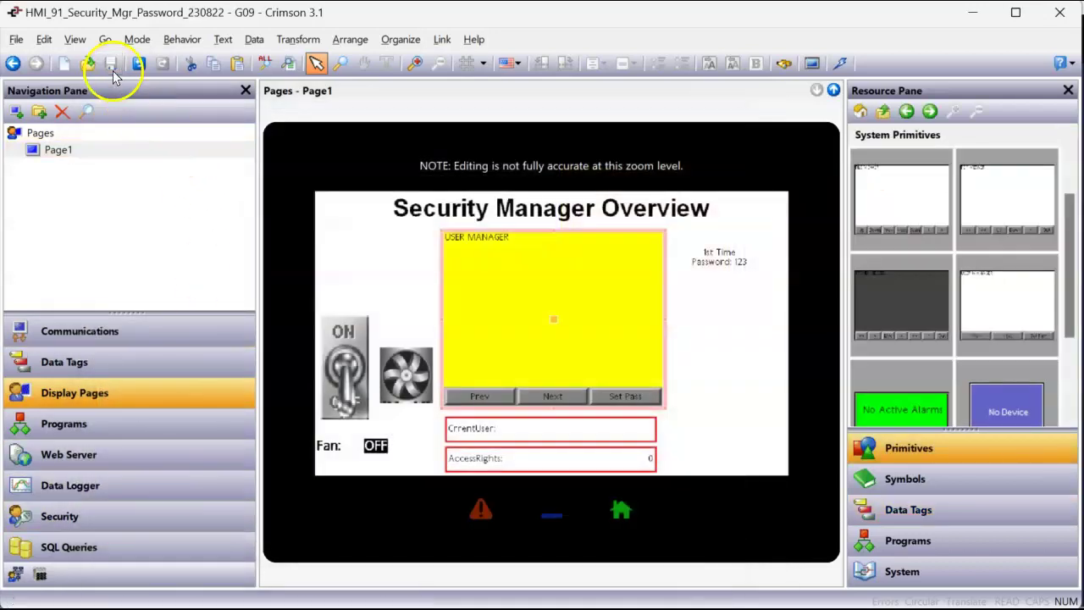
{"action": "left_click", "coordinate": [841, 64]}
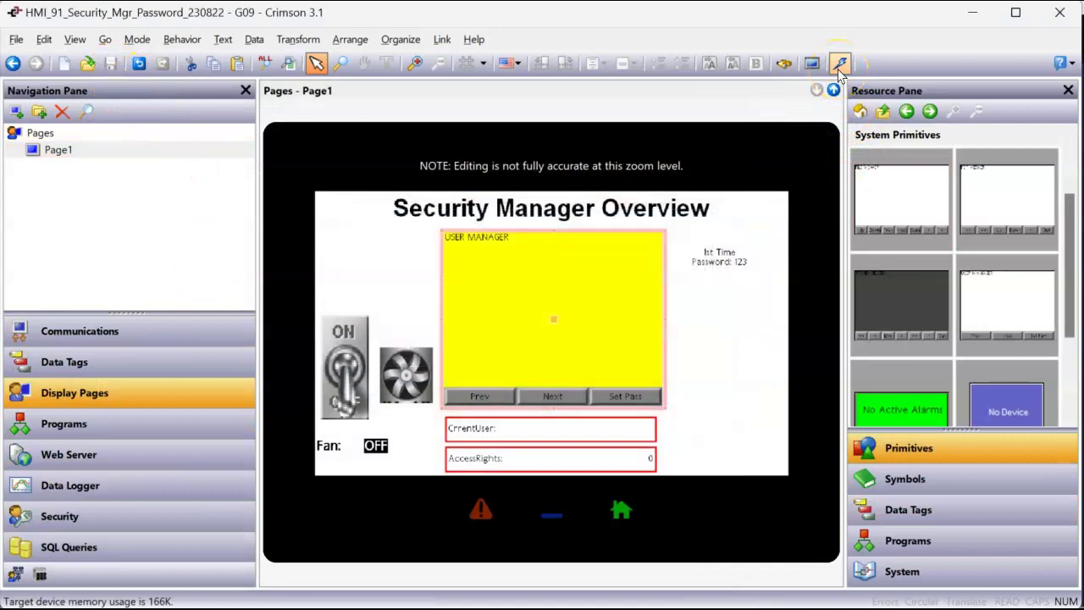
{"action": "key", "text": "alt+Tab"}
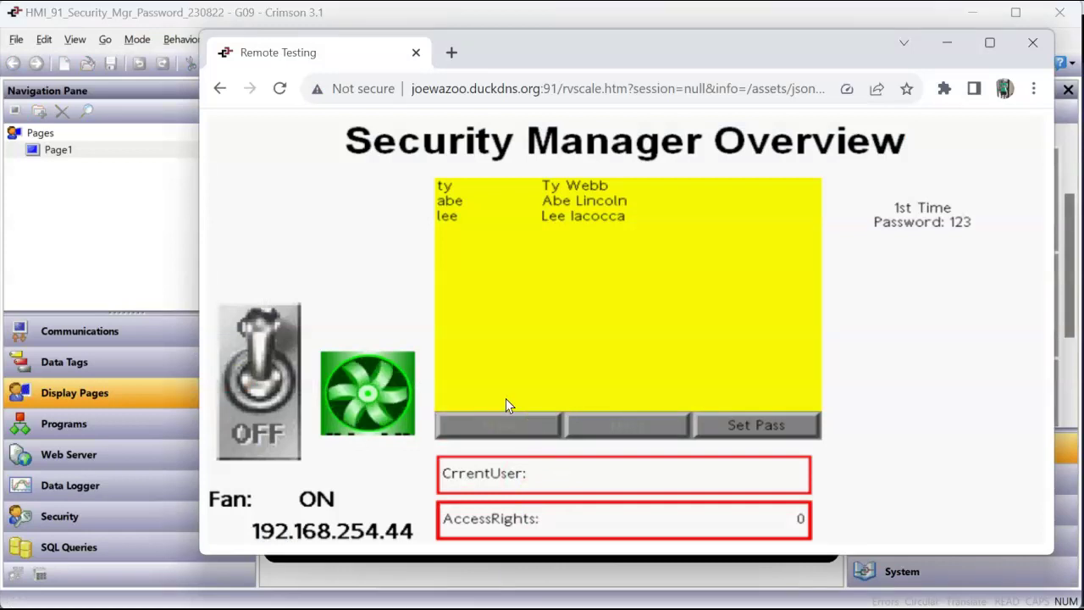
Step: Try switching the Fan from ON to OFF and confirm the change, triggering a login prompt
{"action": "left_click", "coordinate": [364, 264]}
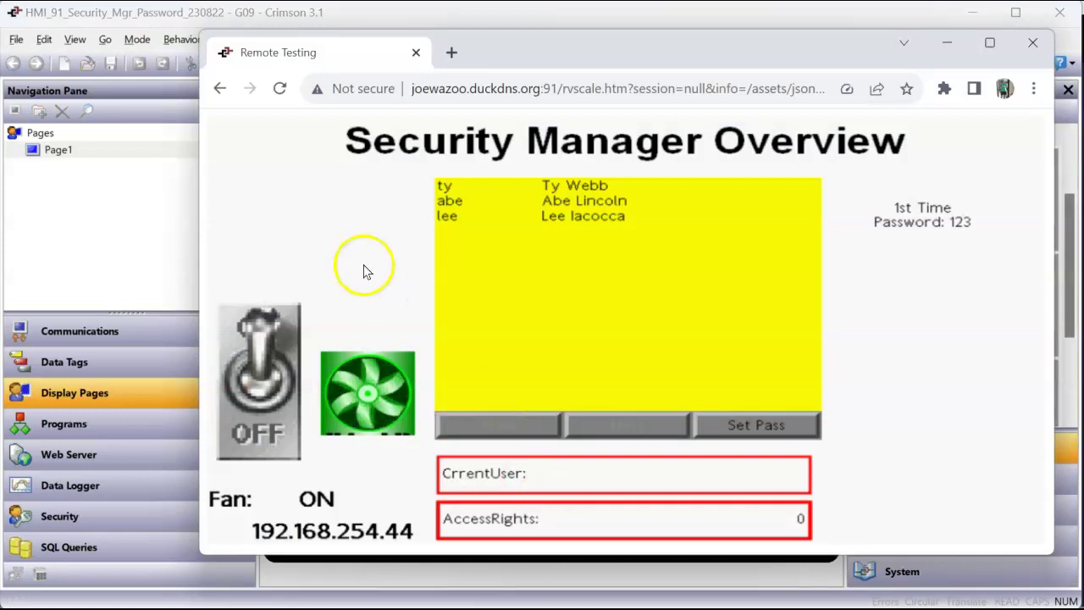
{"action": "left_click", "coordinate": [250, 420]}
{"action": "left_click", "coordinate": [872, 280]}
{"action": "left_click", "coordinate": [846, 279]}
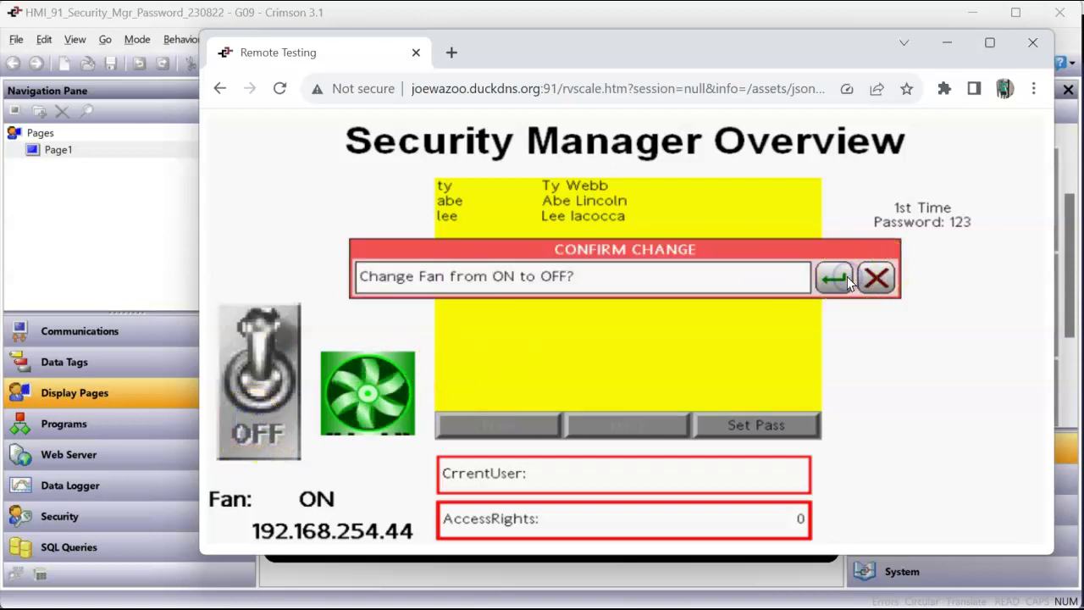
{"action": "left_click", "coordinate": [837, 275]}
Step: Log in as the first user with username and password on the keypad, then toggle the Fan
{"action": "left_click", "coordinate": [837, 275]}
{"action": "left_click", "coordinate": [838, 274]}
{"action": "left_click", "coordinate": [838, 274]}
{"action": "type", "text": "ty"}
{"action": "key", "text": "Return"}
{"action": "type", "text": "123"}
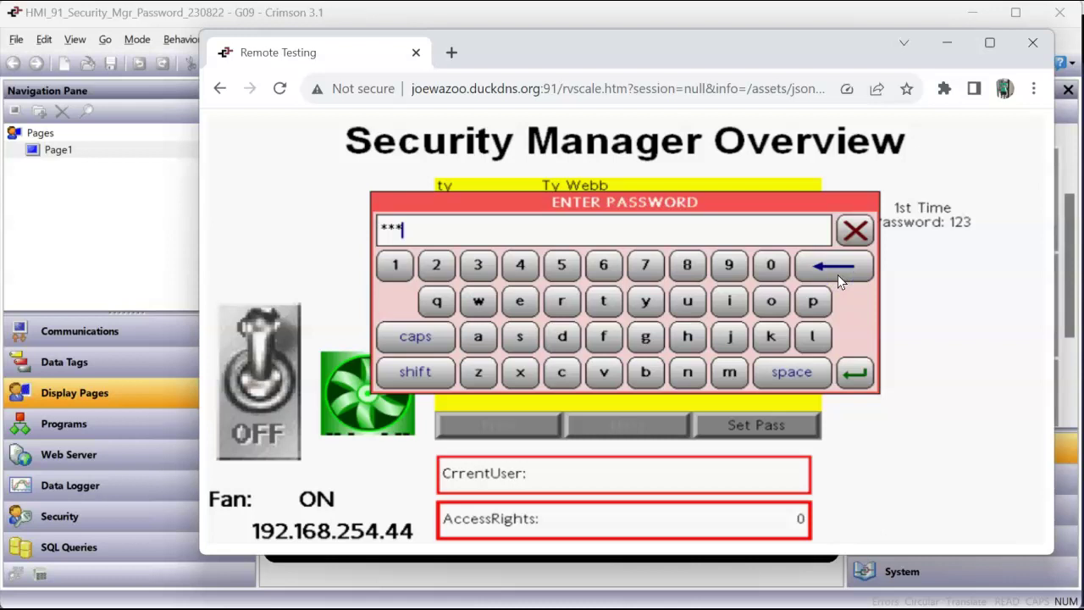
{"action": "key", "text": "Return"}
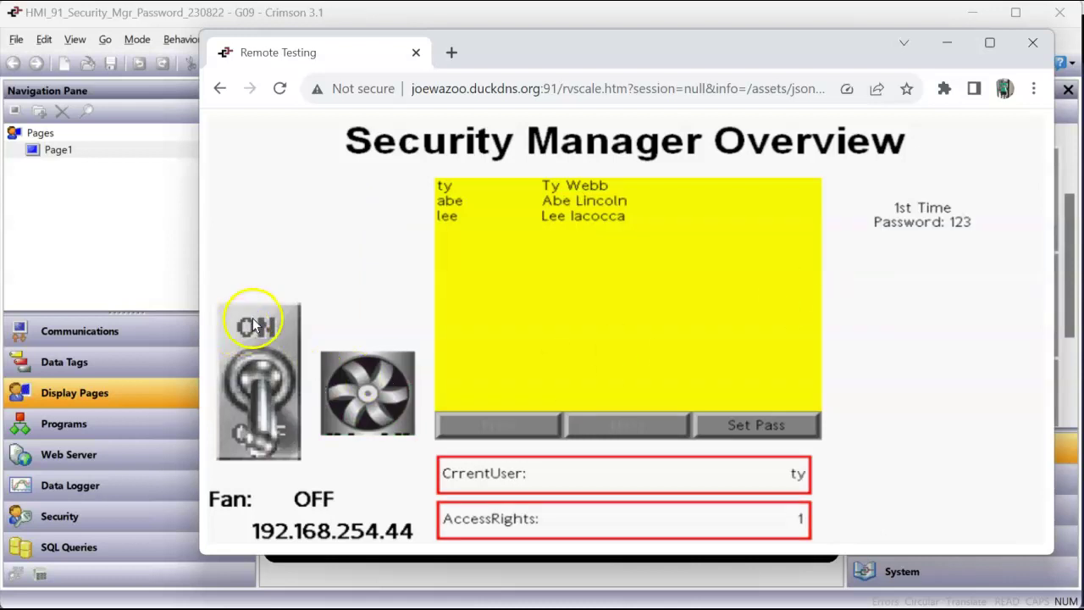
{"action": "left_click", "coordinate": [257, 324]}
{"action": "left_click", "coordinate": [258, 443]}
Step: Toggle the Fan a few more times, leaving it ON
{"action": "left_click", "coordinate": [247, 326]}
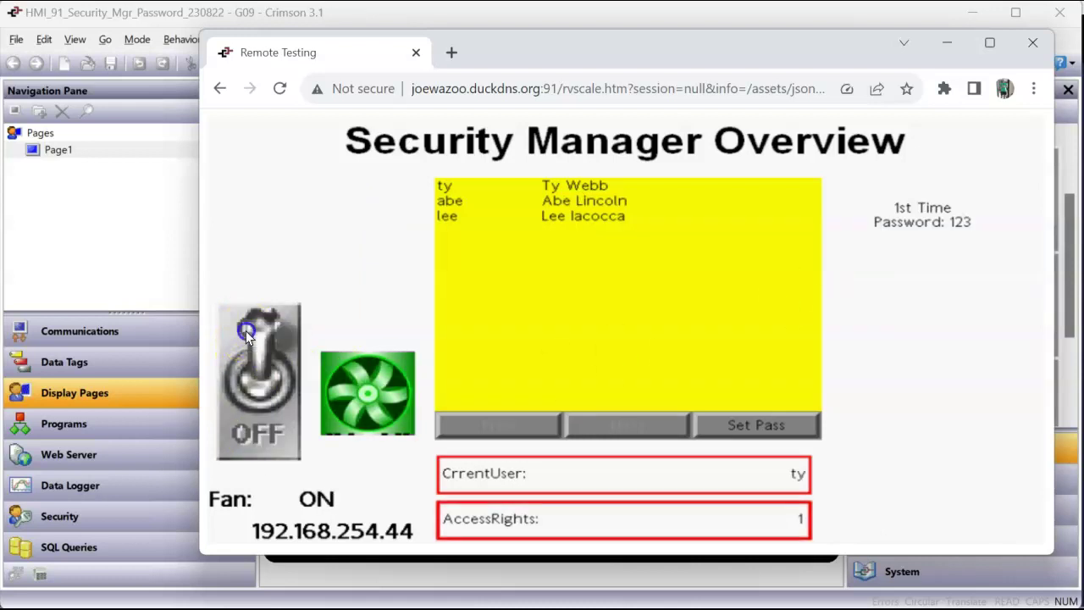
{"action": "left_click", "coordinate": [258, 432]}
{"action": "left_click", "coordinate": [263, 337]}
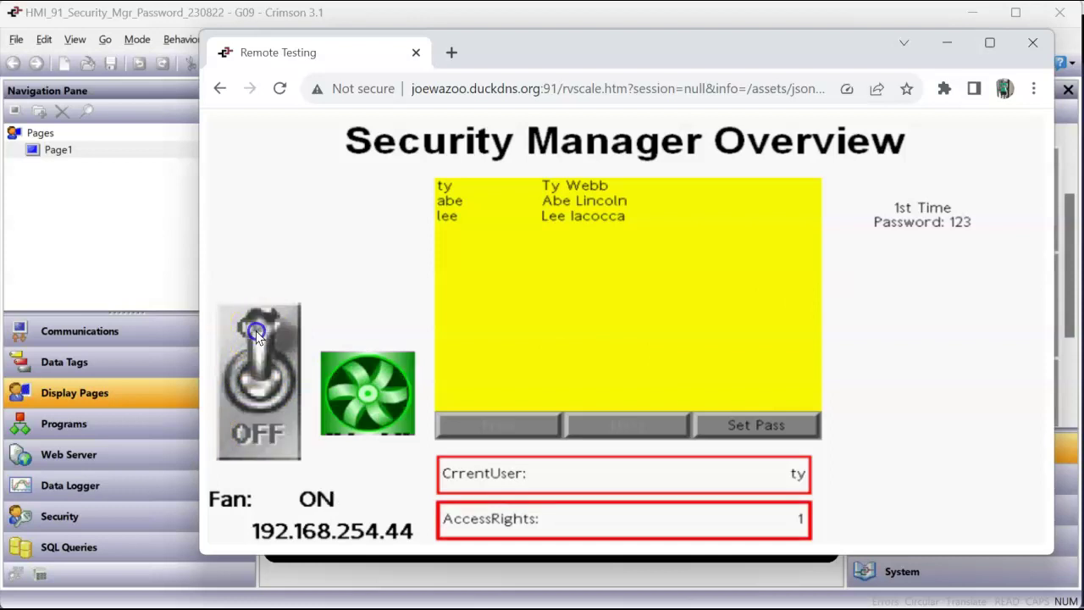
Step: Select the first user in the User Manager and set a new password, entered twice
{"action": "left_click", "coordinate": [593, 186]}
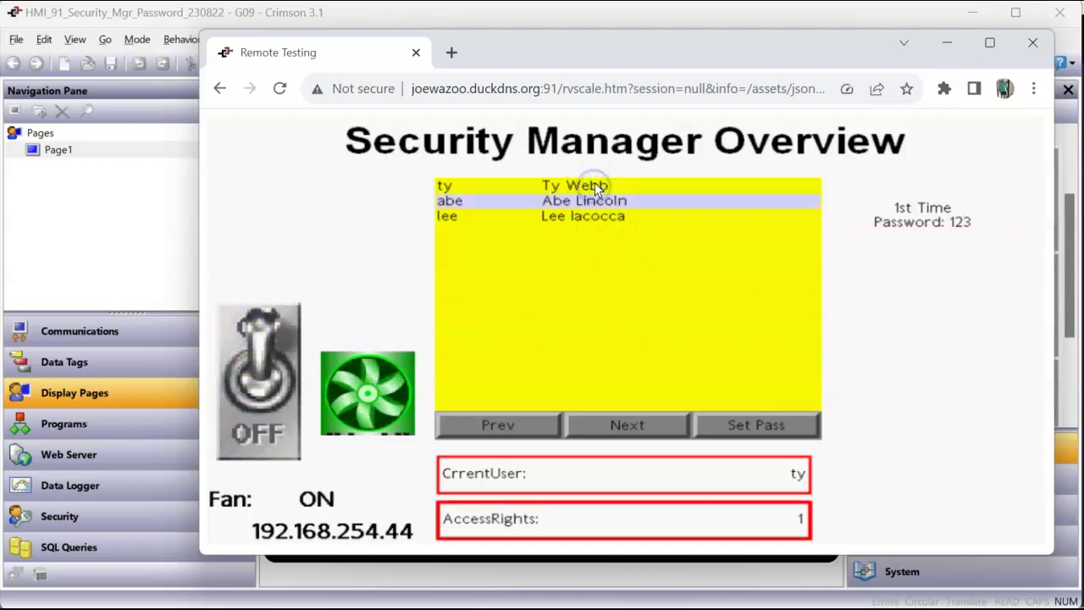
{"action": "left_click", "coordinate": [746, 422]}
{"action": "left_click", "coordinate": [756, 414]}
{"action": "left_click", "coordinate": [738, 420]}
{"action": "type", "text": "123"}
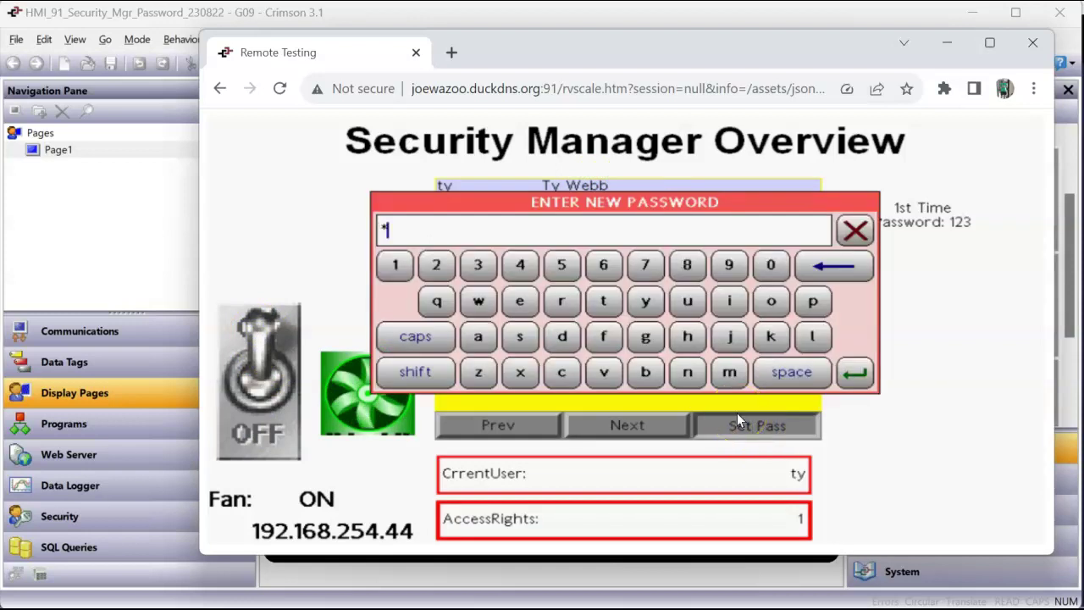
{"action": "key", "text": "Return"}
{"action": "type", "text": "123"}
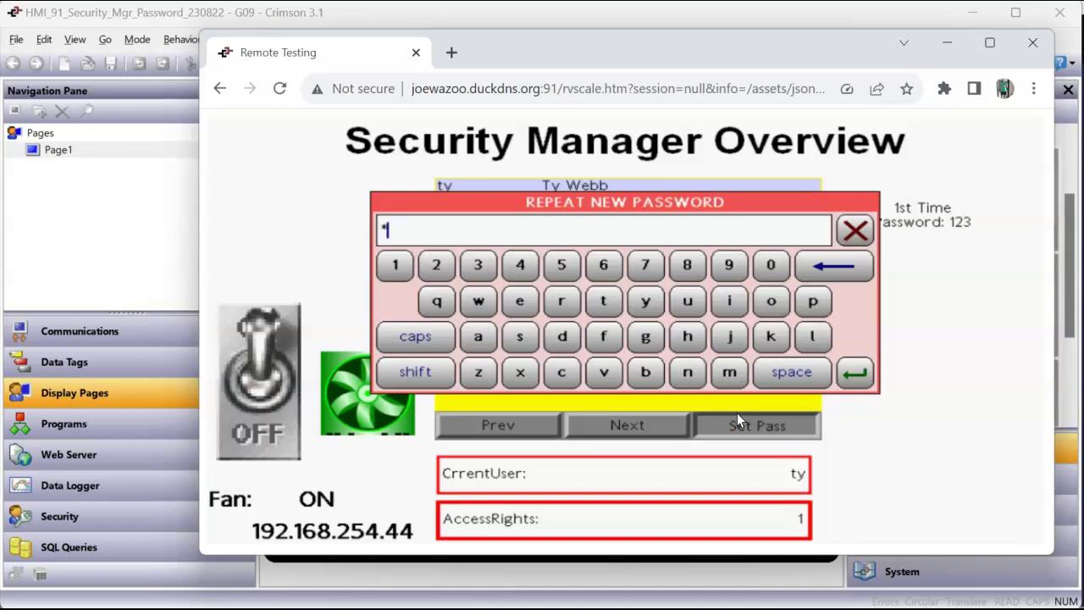
{"action": "key", "text": "Return"}
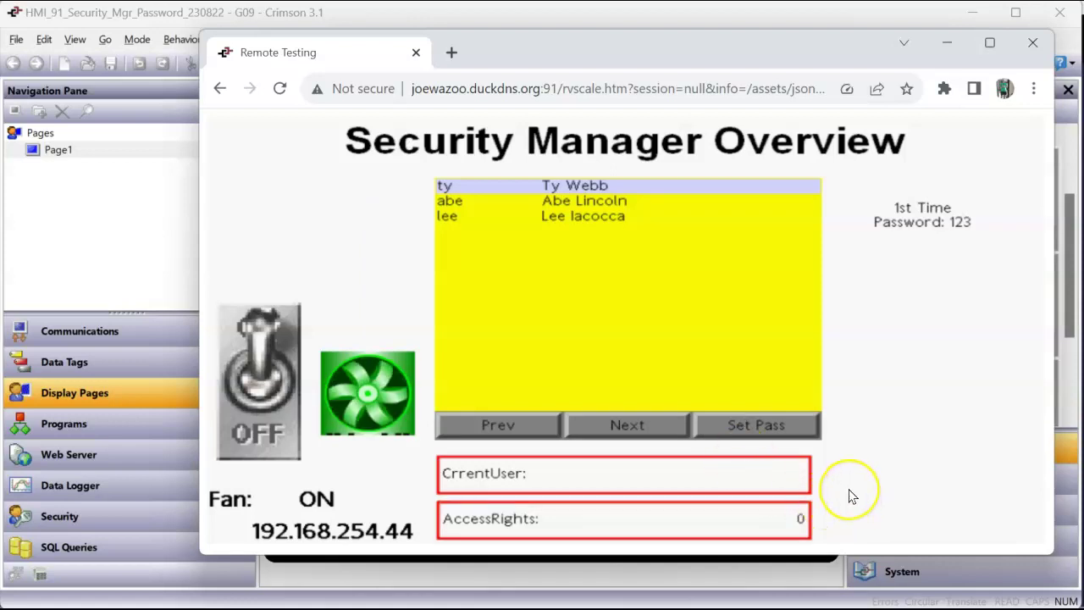
Step: Request switching the Fan off, confirm, and log in as the second user on the keypad
{"action": "left_click", "coordinate": [258, 420]}
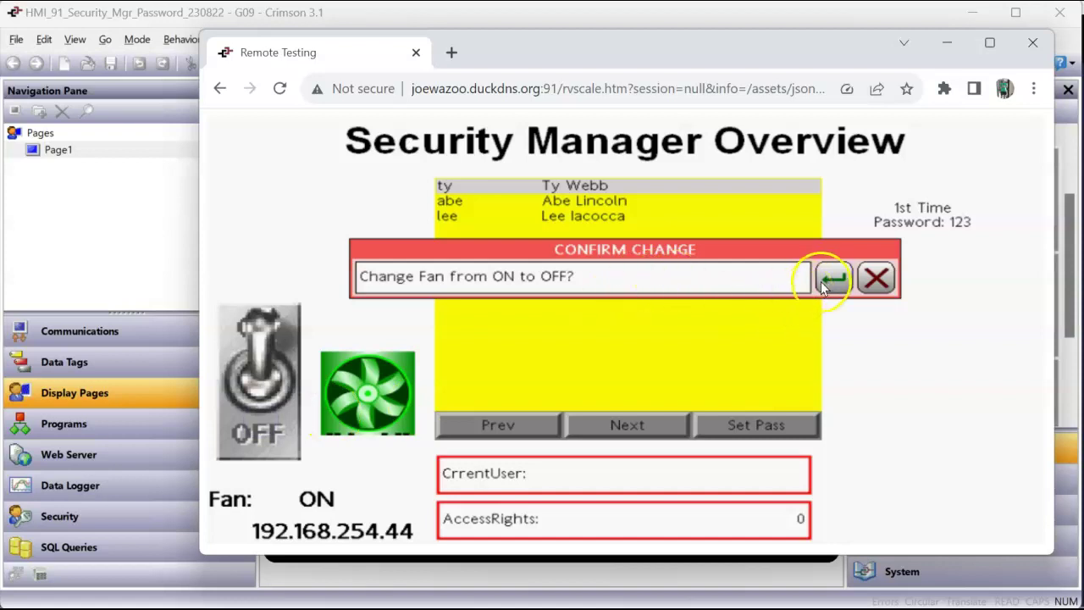
{"action": "left_click", "coordinate": [823, 278]}
{"action": "key", "text": "BackSpace"}
{"action": "key", "text": "BackSpace"}
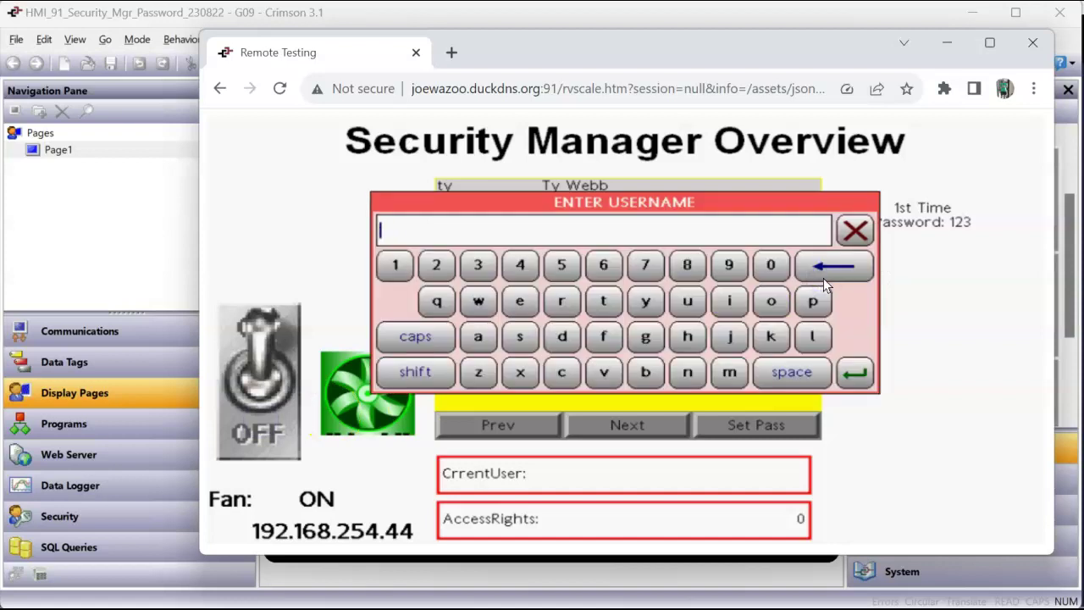
{"action": "type", "text": "admin"}
{"action": "key", "text": "Return"}
{"action": "type", "text": "123"}
{"action": "key", "text": "Return"}
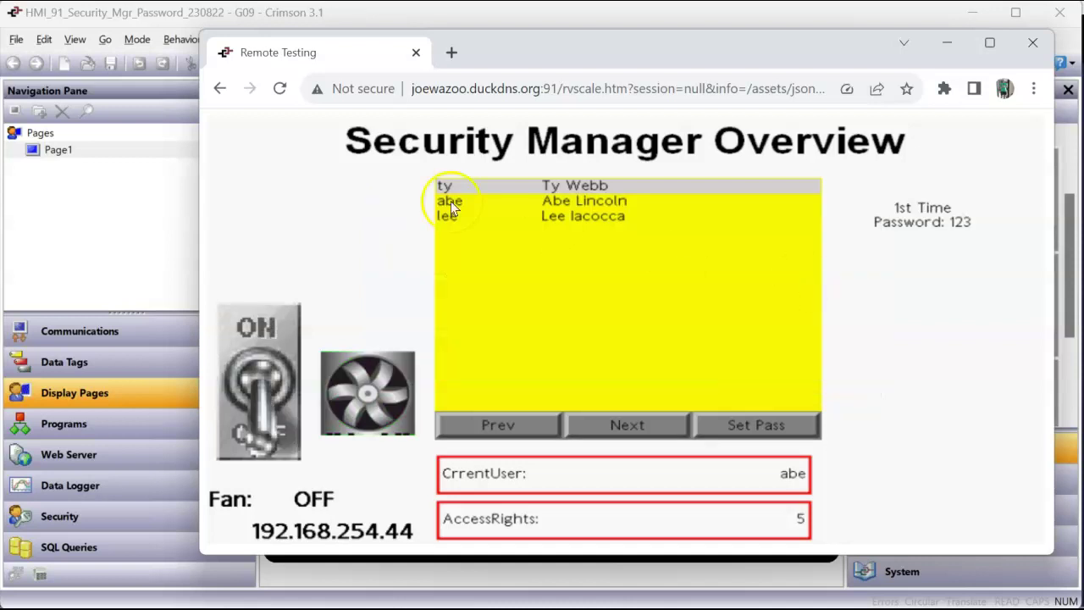
Step: Operate the Fan switch now that the second user is logged in
{"action": "left_click", "coordinate": [273, 317]}
{"action": "left_click", "coordinate": [247, 335]}
{"action": "left_click_drag", "start_coordinate": [247, 332], "coordinate": [251, 401]}
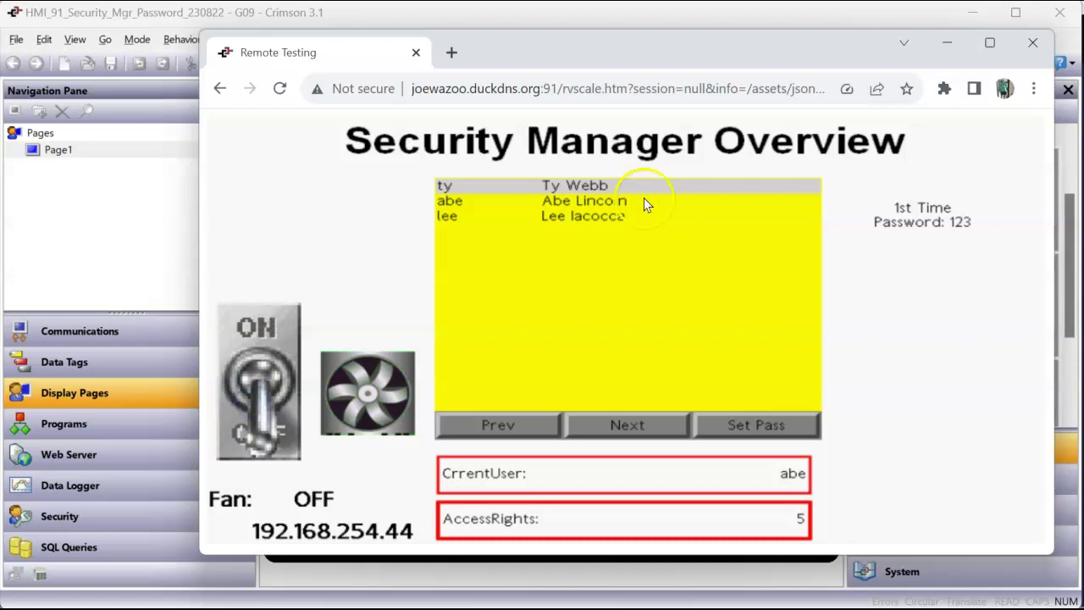
Step: Select the second user in the list and enter a new password twice
{"action": "left_click", "coordinate": [623, 201]}
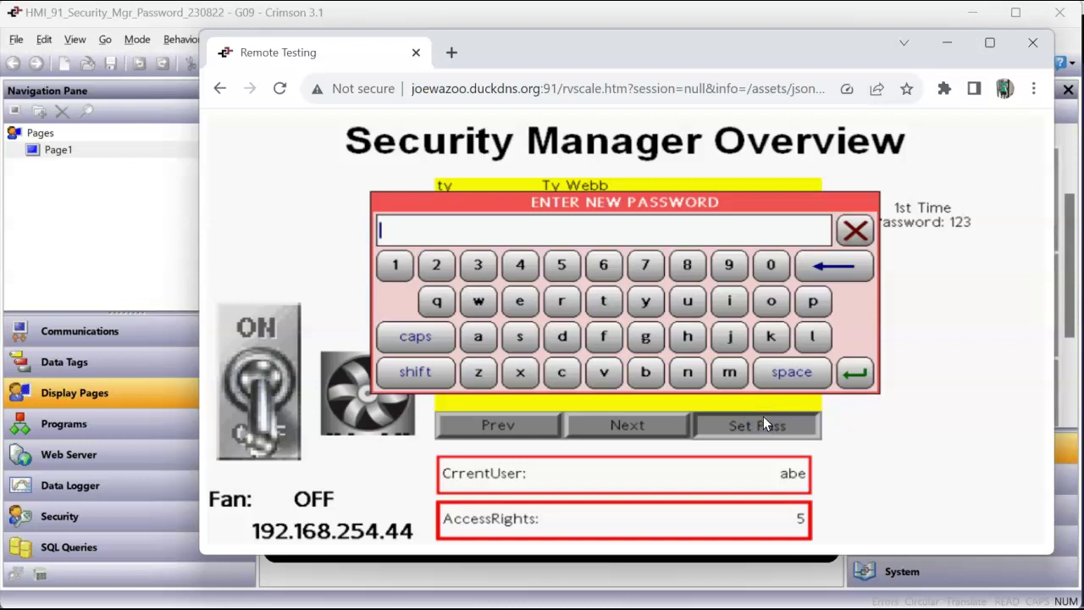
{"action": "type", "text": "123"}
{"action": "key", "text": "Return"}
{"action": "type", "text": "123"}
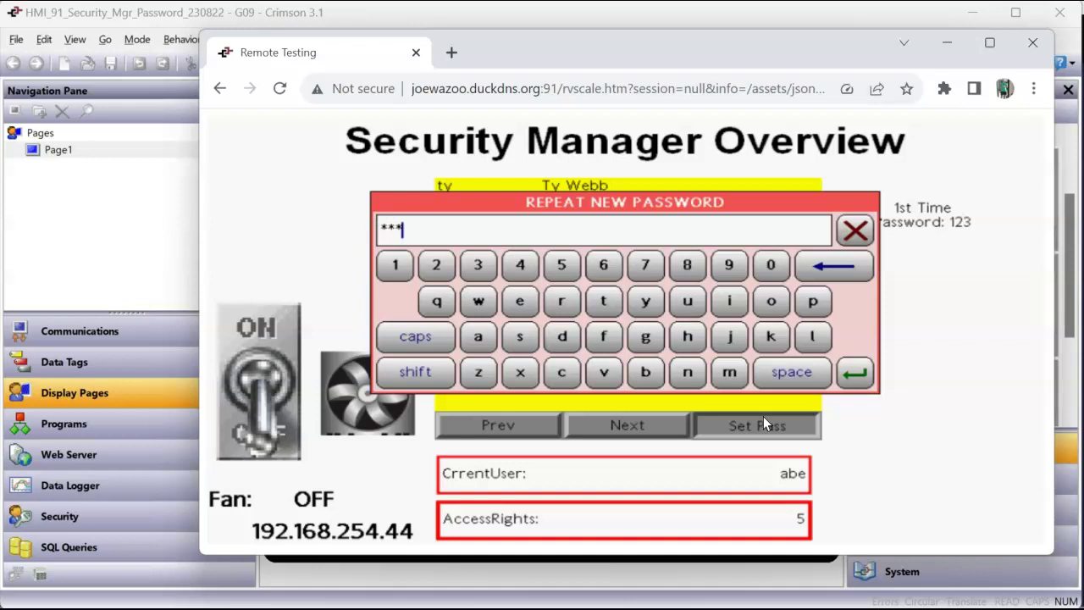
{"action": "key", "text": "Return"}
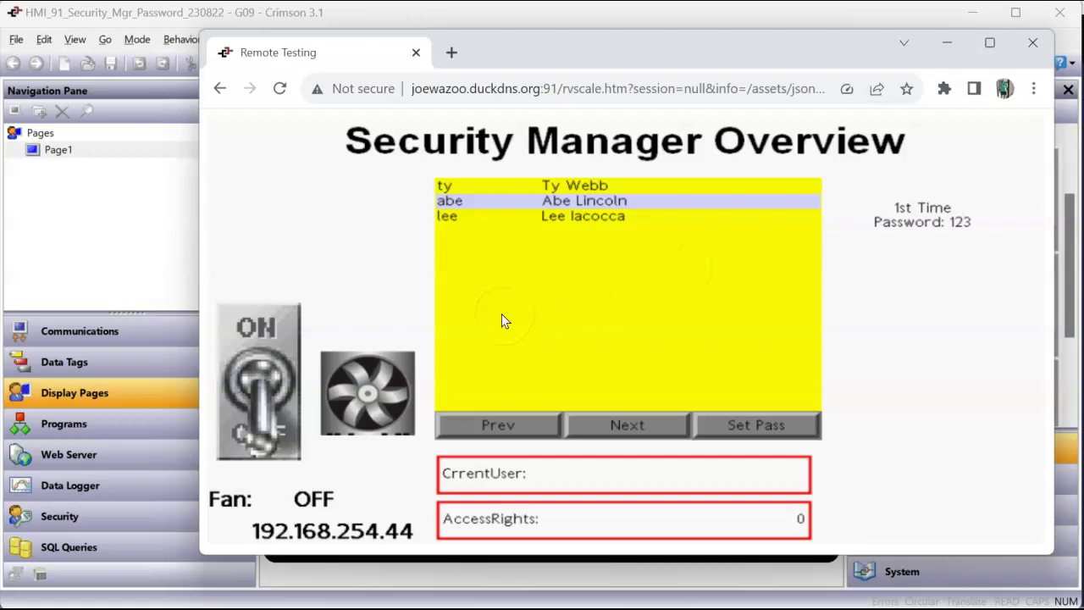
Step: Request switching the Fan from OFF to ON, confirm, and log in as the first user
{"action": "left_click", "coordinate": [276, 315]}
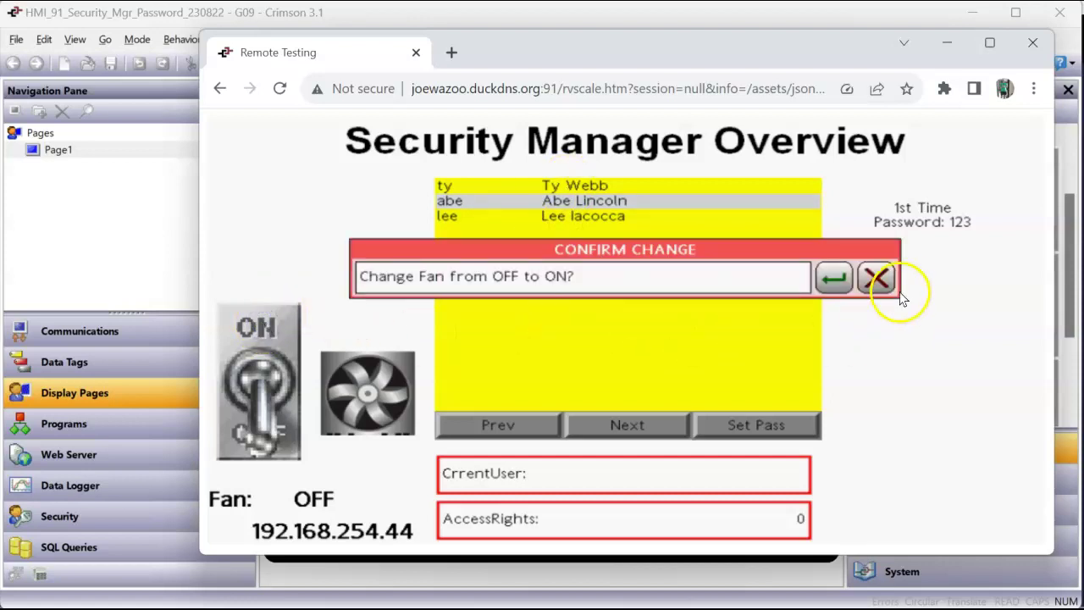
{"action": "left_click", "coordinate": [836, 278]}
{"action": "left_click", "coordinate": [840, 275]}
{"action": "left_click", "coordinate": [839, 275]}
{"action": "left_click", "coordinate": [839, 276]}
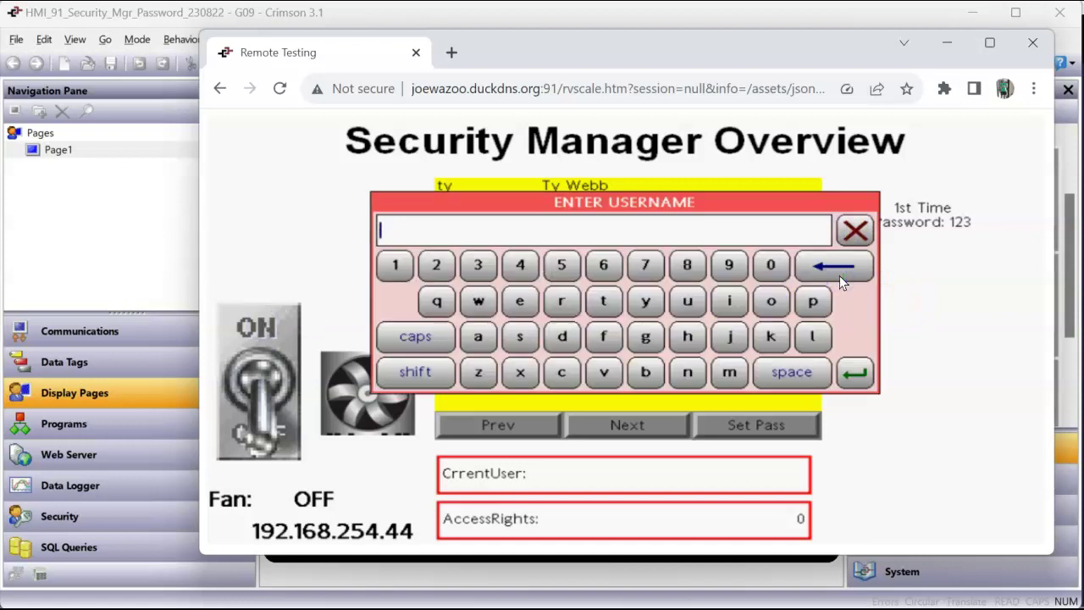
{"action": "type", "text": "ty"}
{"action": "key", "text": "Return"}
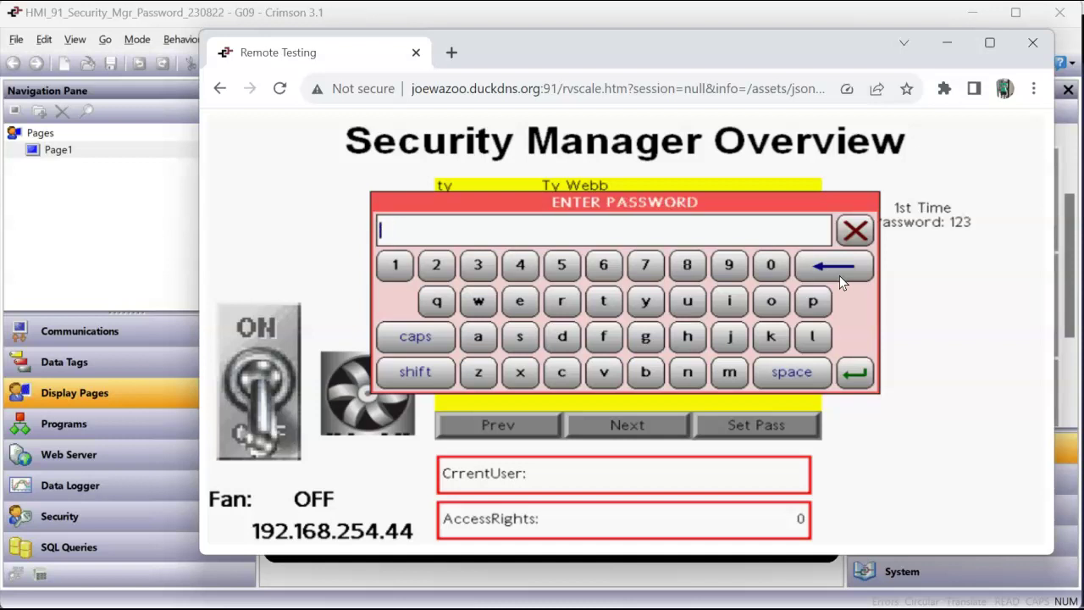
{"action": "type", "text": "123"}
{"action": "key", "text": "Return"}
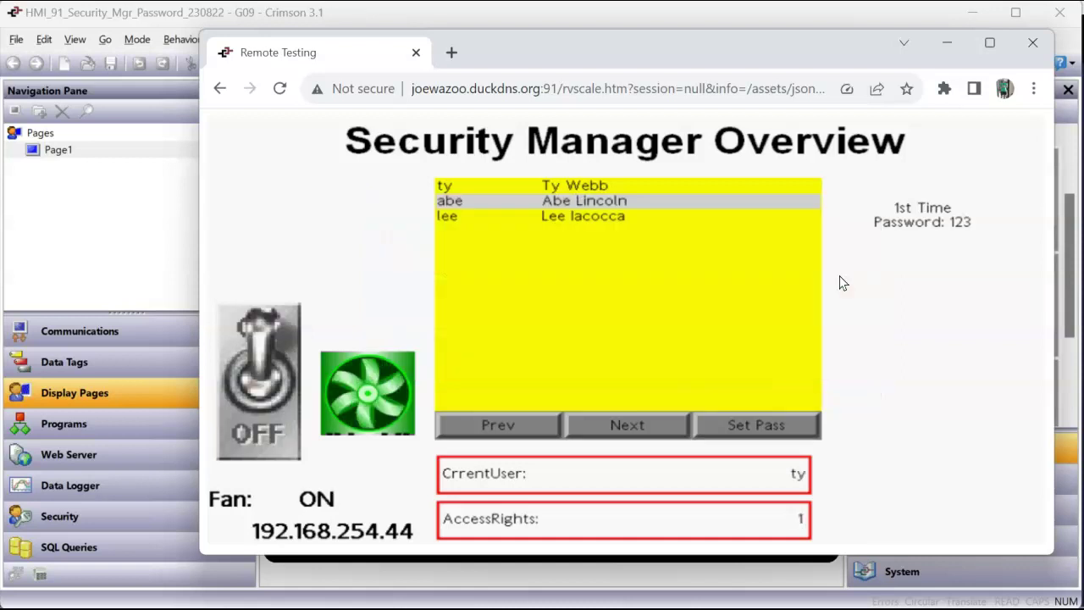
Step: Select the first and third users' rows in the User Manager list
{"action": "left_click", "coordinate": [692, 224]}
{"action": "left_click", "coordinate": [608, 185]}
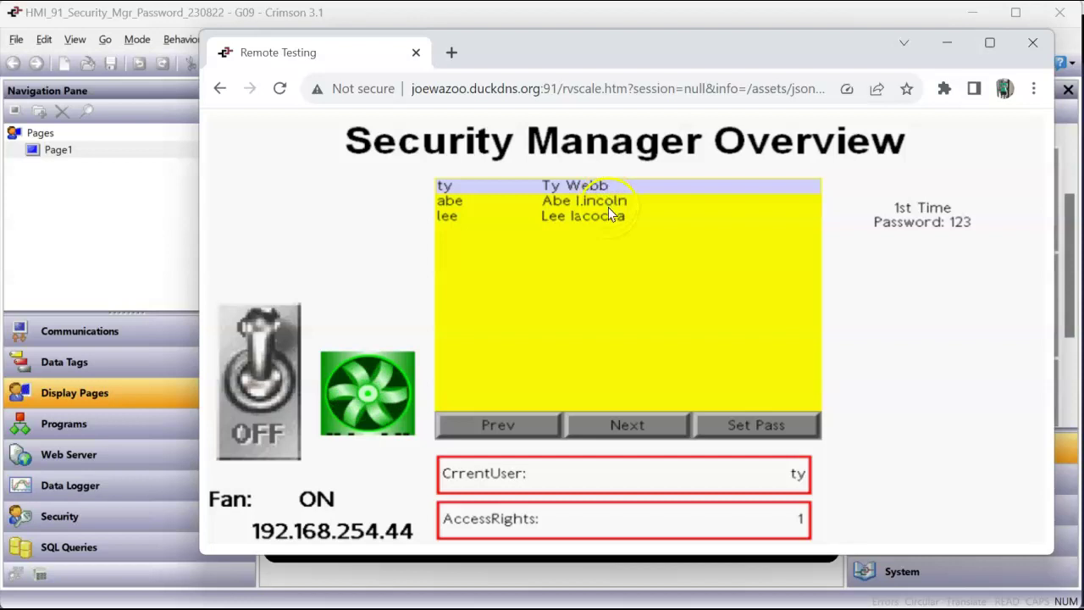
{"action": "left_click", "coordinate": [607, 210]}
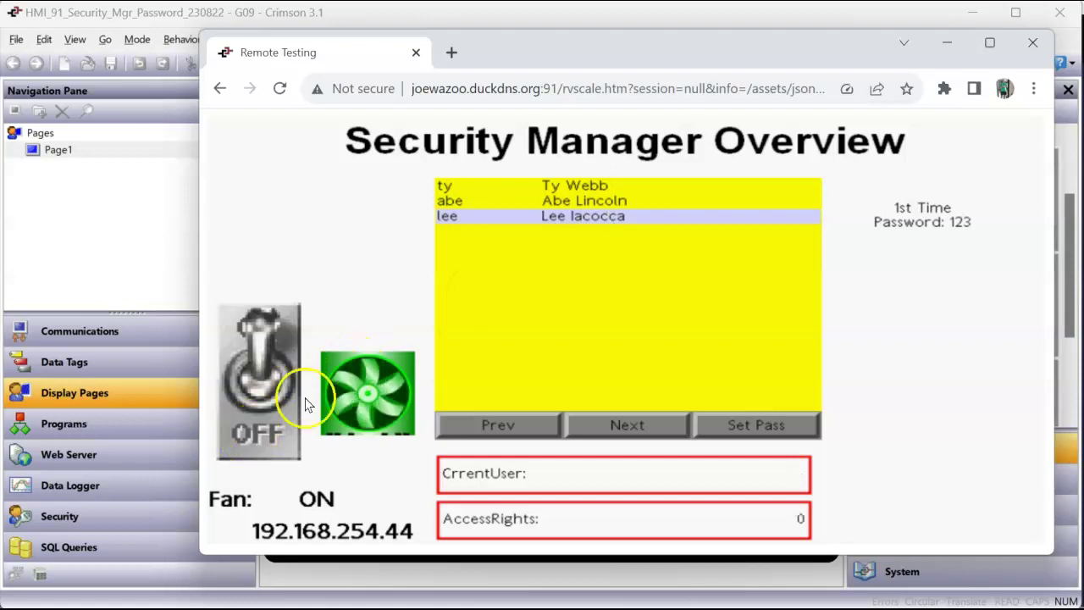
{"action": "left_click", "coordinate": [780, 432]}
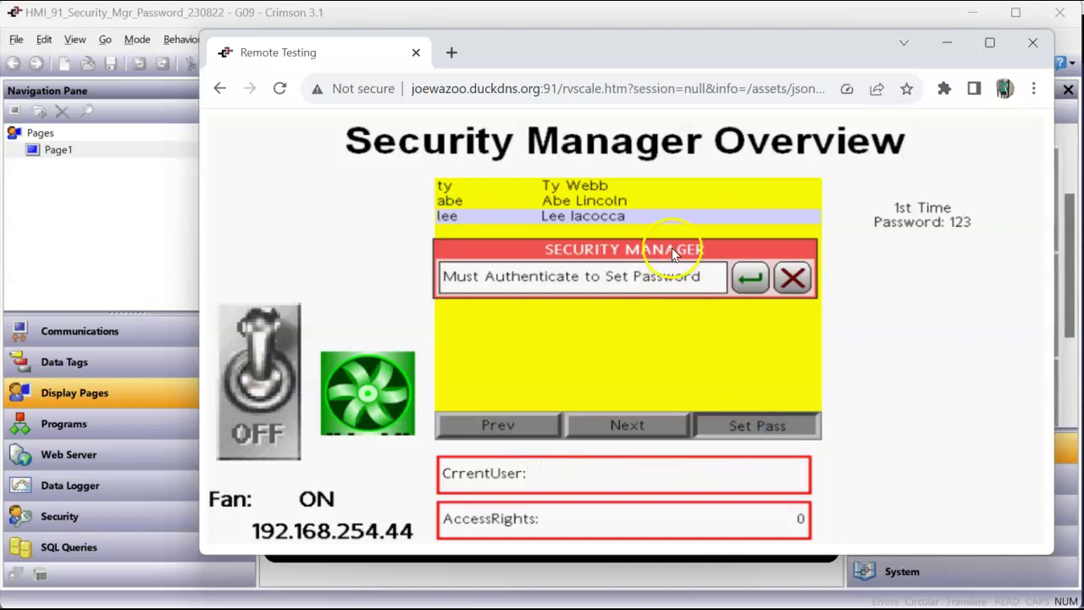
{"action": "left_click", "coordinate": [751, 280]}
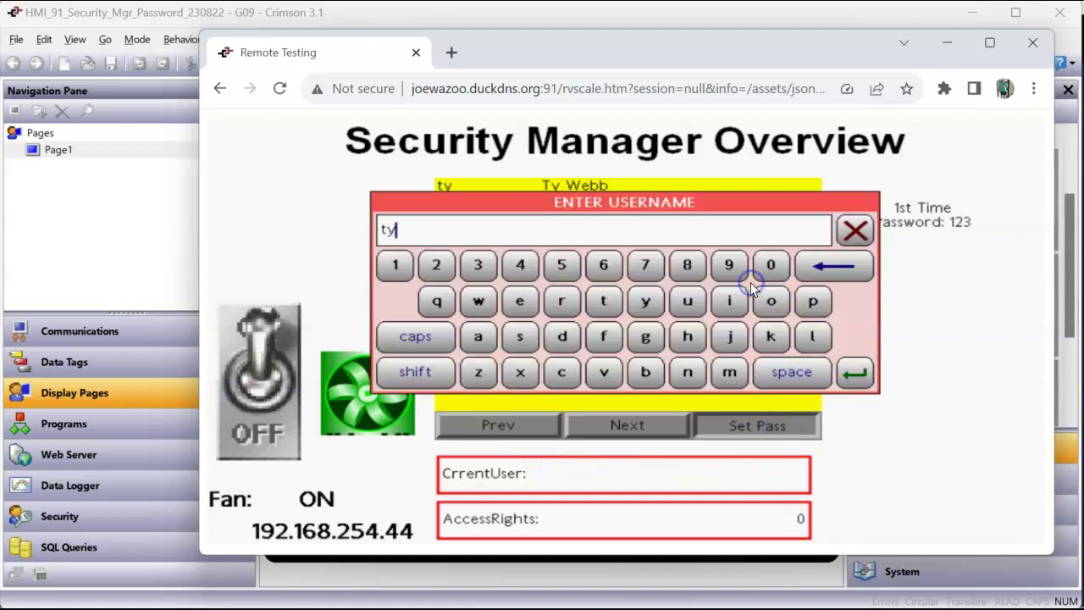
{"action": "key", "text": "BackSpace"}
{"action": "key", "text": "BackSpace"}
{"action": "type", "text": "tes"}
{"action": "key", "text": "Return"}
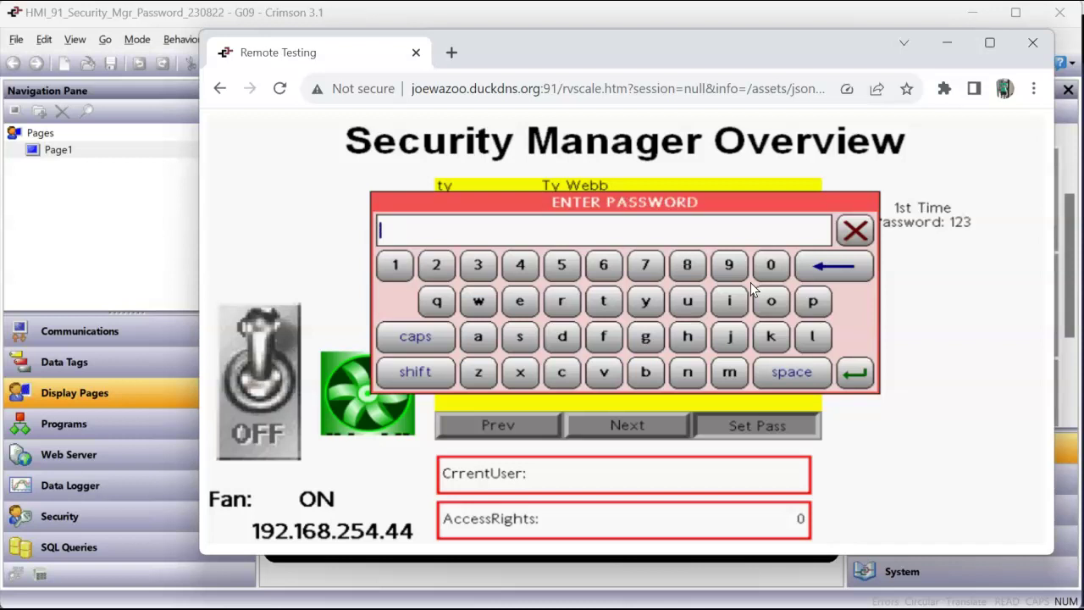
{"action": "type", "text": "123"}
{"action": "key", "text": "Return"}
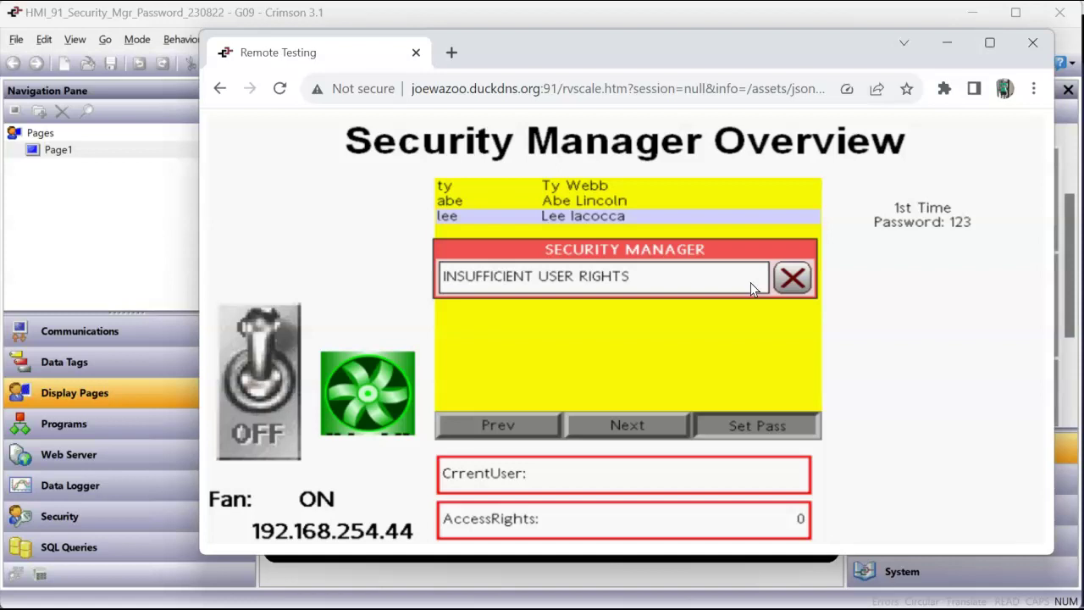
{"action": "left_click", "coordinate": [793, 277]}
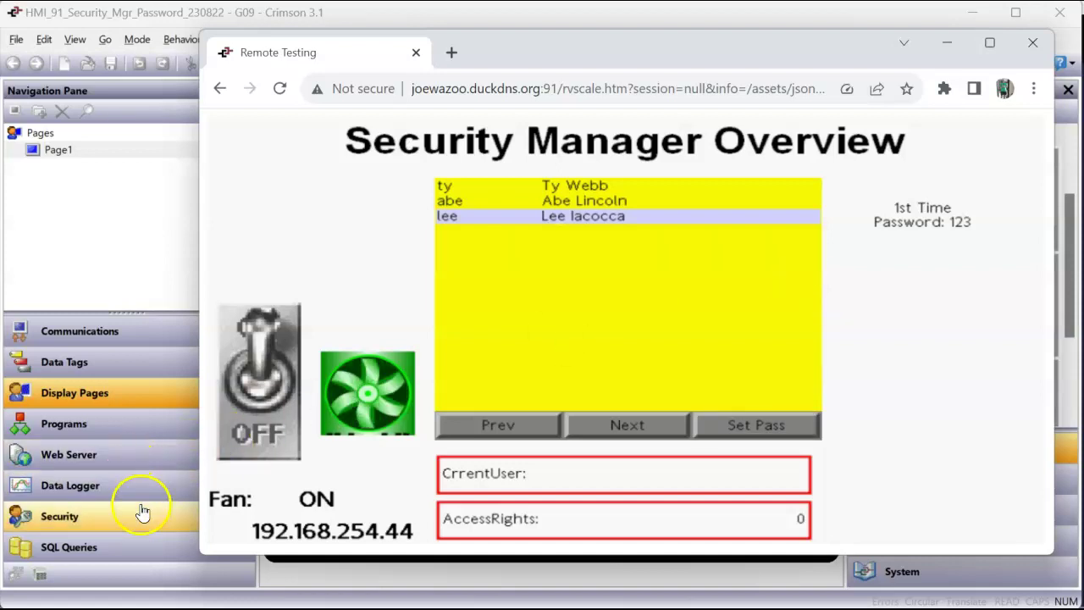
{"action": "left_click", "coordinate": [141, 514]}
Step: Review the third user's account rights under Security, then return to the remote panel
{"action": "left_click", "coordinate": [47, 183]}
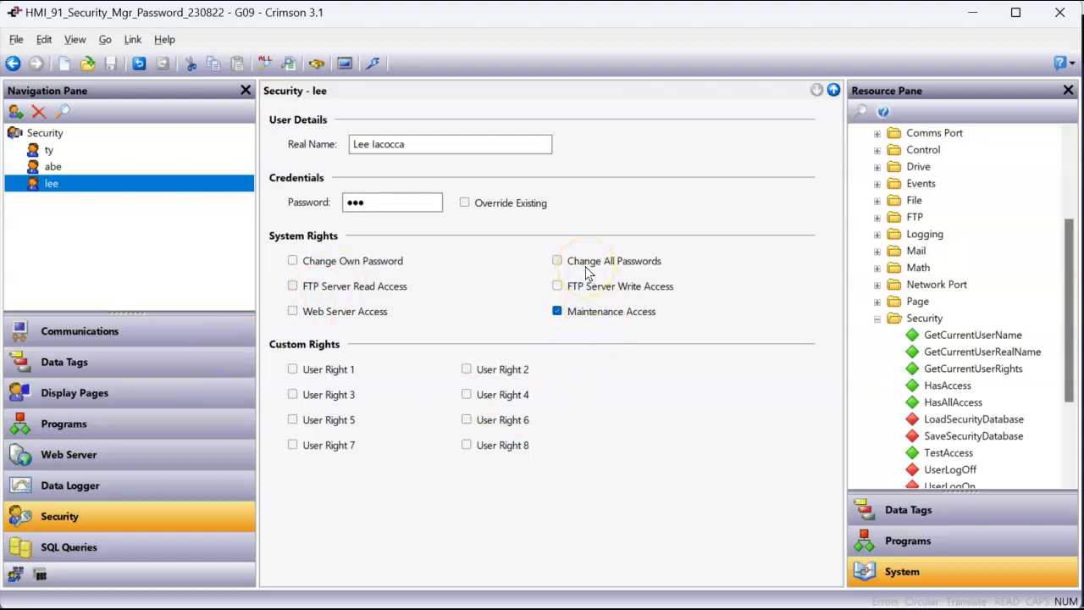
{"action": "key", "text": "alt+Tab"}
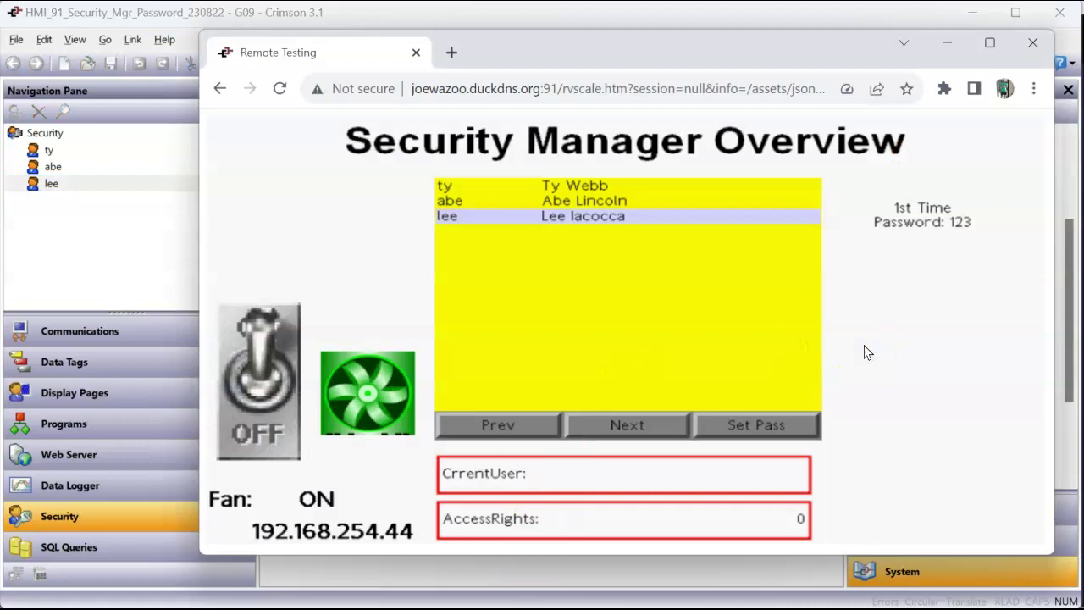
Step: Request switching the Fan from ON to OFF, confirm, and log in as the second user
{"action": "left_click", "coordinate": [636, 203]}
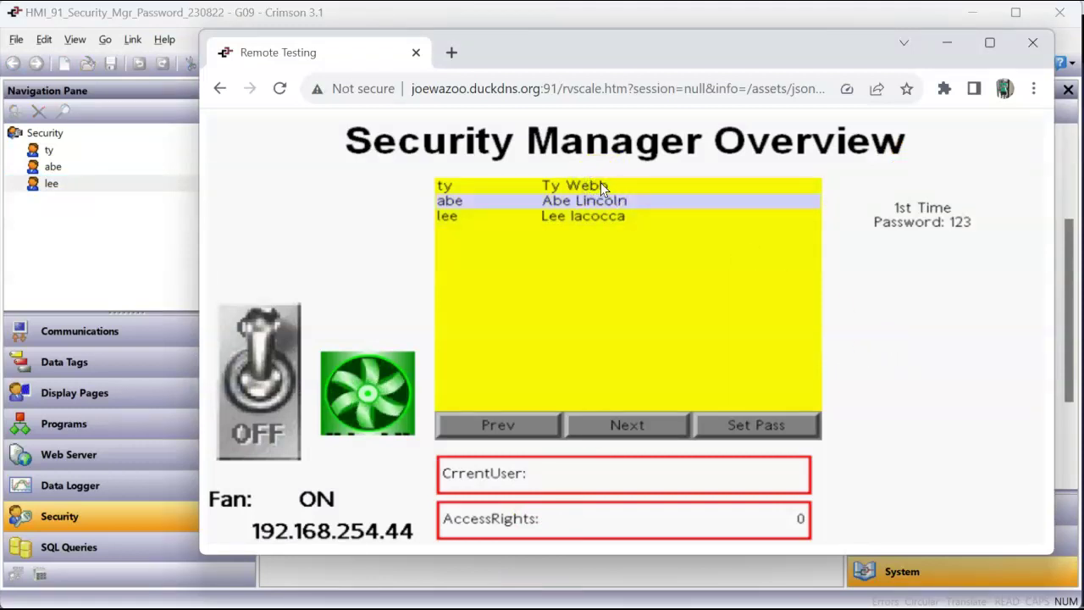
{"action": "left_click", "coordinate": [353, 392]}
{"action": "left_click", "coordinate": [274, 422]}
{"action": "left_click", "coordinate": [835, 280]}
{"action": "left_click", "coordinate": [836, 282]}
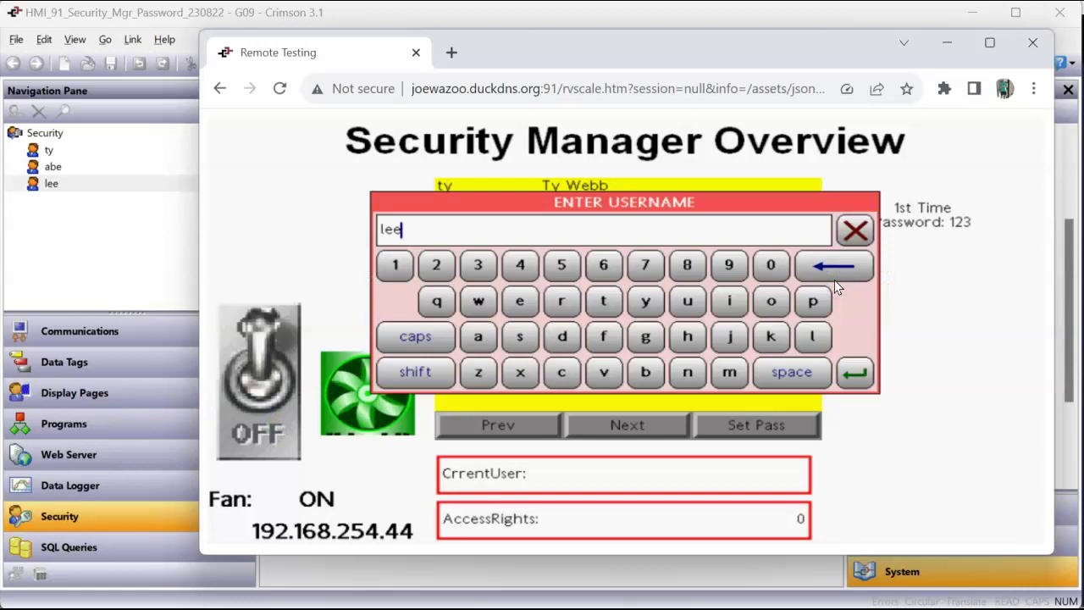
{"action": "key", "text": "BackSpace"}
{"action": "key", "text": "BackSpace"}
{"action": "type", "text": "abe"}
{"action": "key", "text": "Return"}
{"action": "type", "text": "123"}
{"action": "key", "text": "Return"}
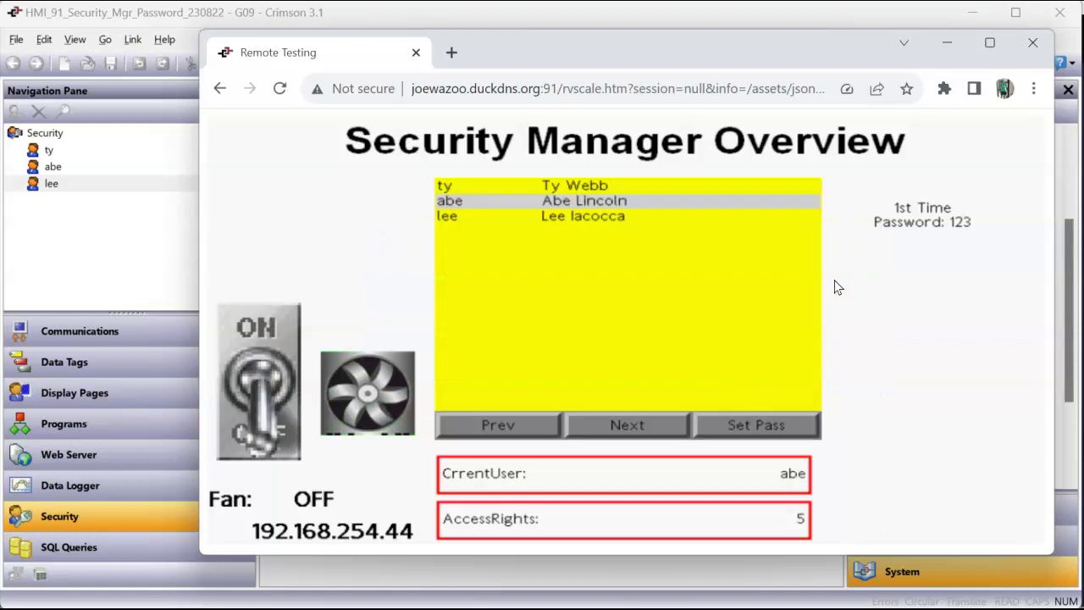
Step: Select the first user, try Set Pass, and dismiss the insufficient rights message
{"action": "left_click", "coordinate": [765, 281]}
{"action": "left_click", "coordinate": [567, 185]}
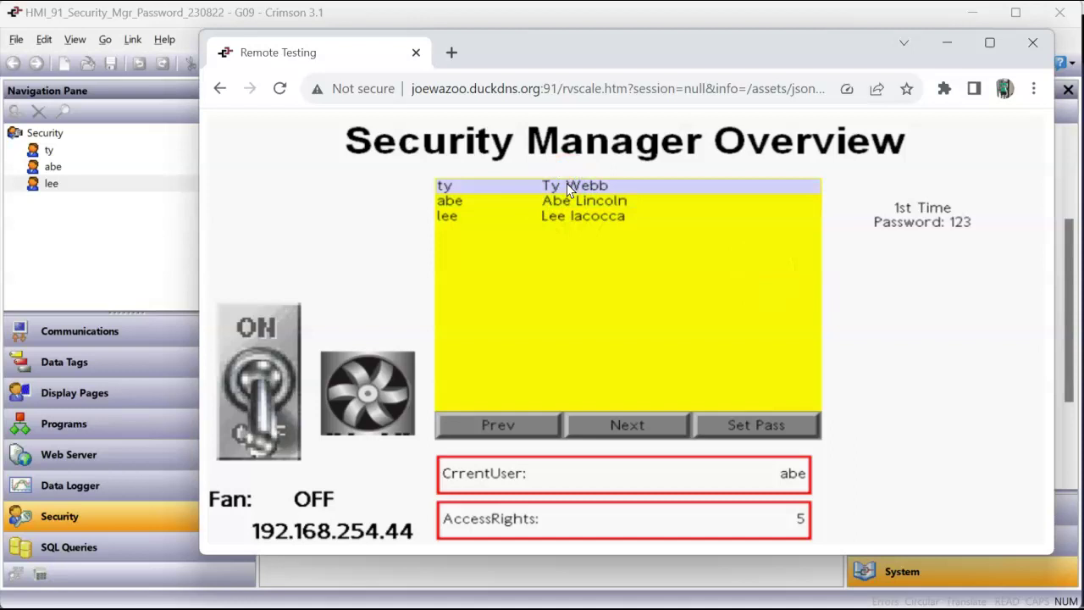
{"action": "left_click", "coordinate": [773, 429]}
{"action": "left_click", "coordinate": [791, 276]}
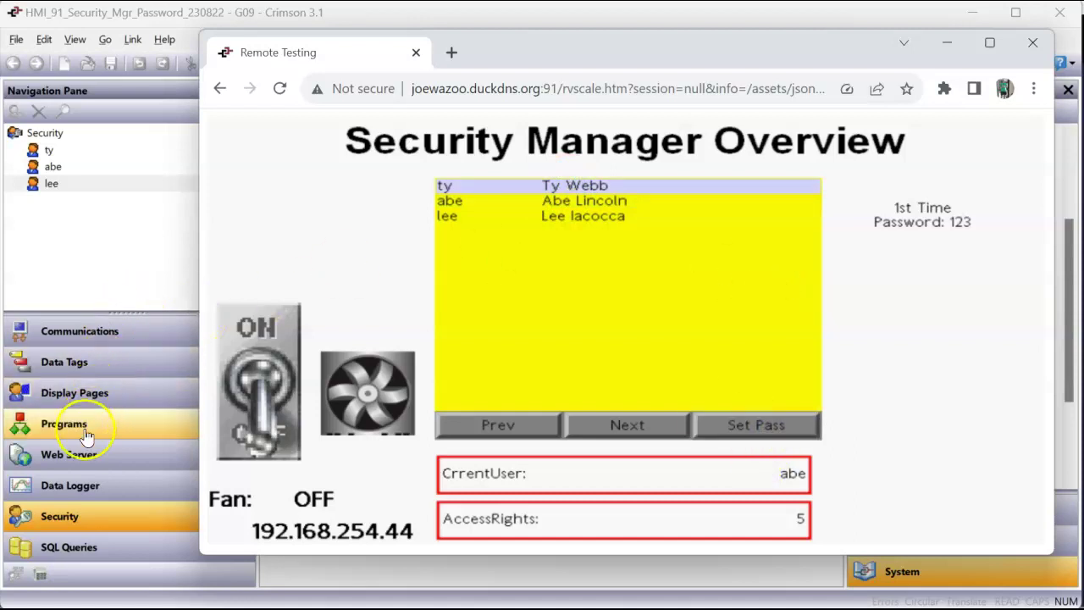
Step: Replace the first user's stored password in the Security section
{"action": "left_click", "coordinate": [96, 518]}
{"action": "left_click", "coordinate": [38, 150]}
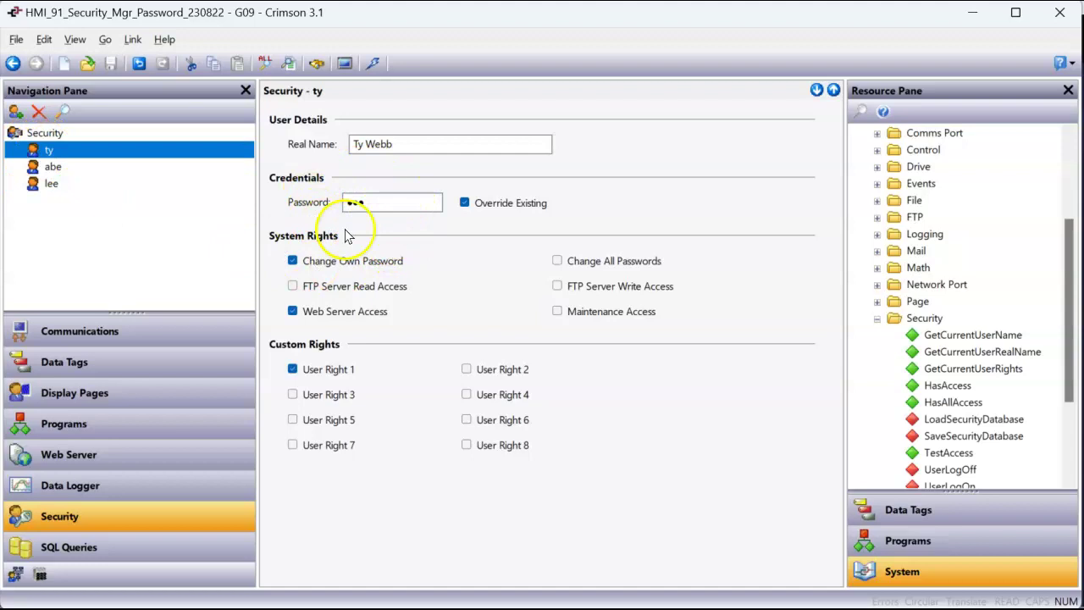
{"action": "left_click", "coordinate": [366, 205]}
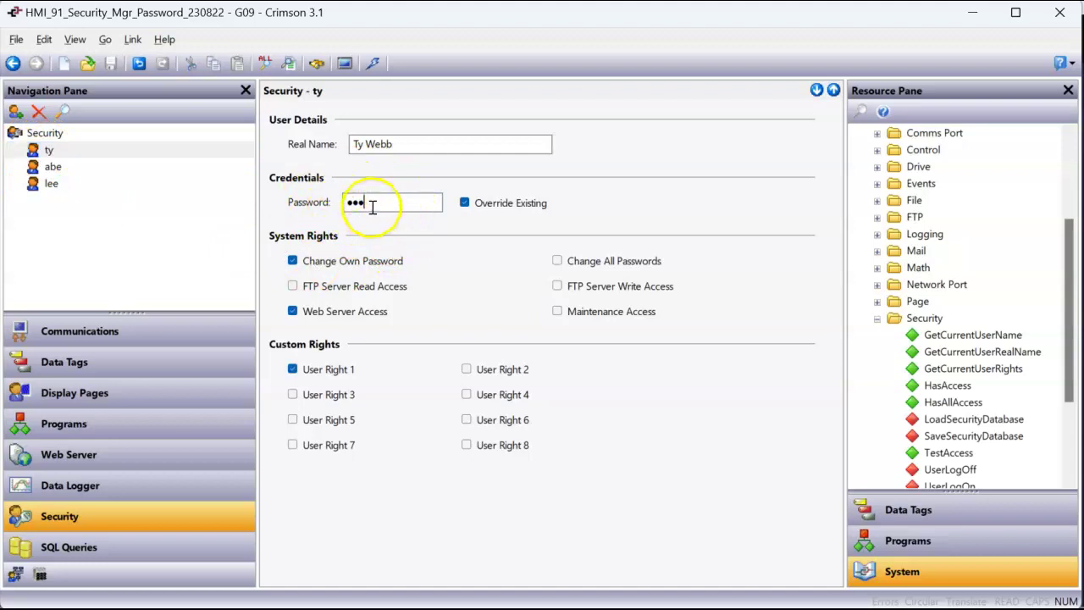
{"action": "type", "text": "123"}
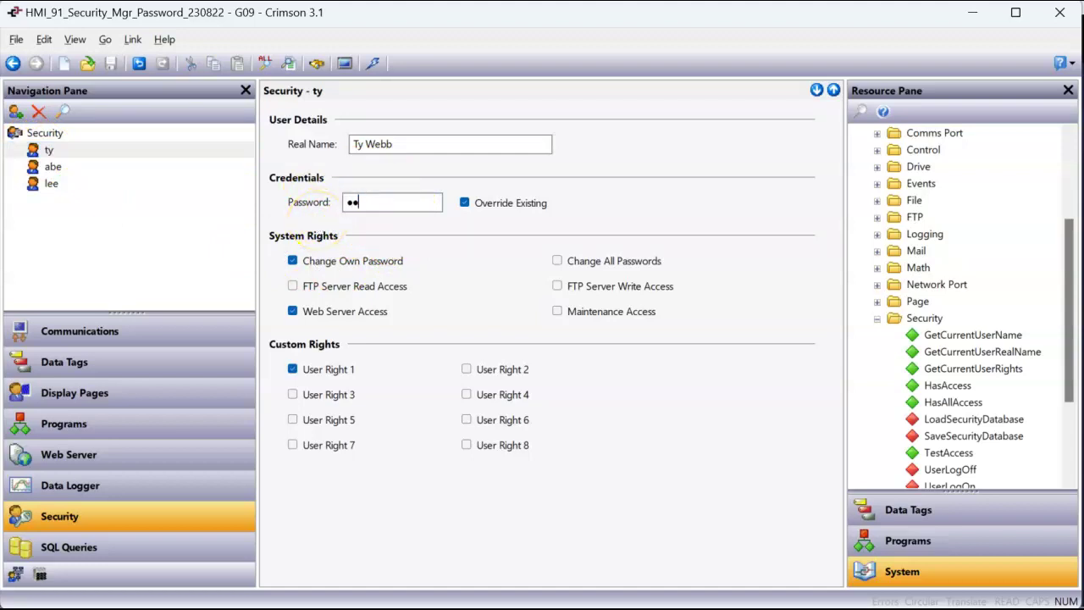
{"action": "key", "text": "Return"}
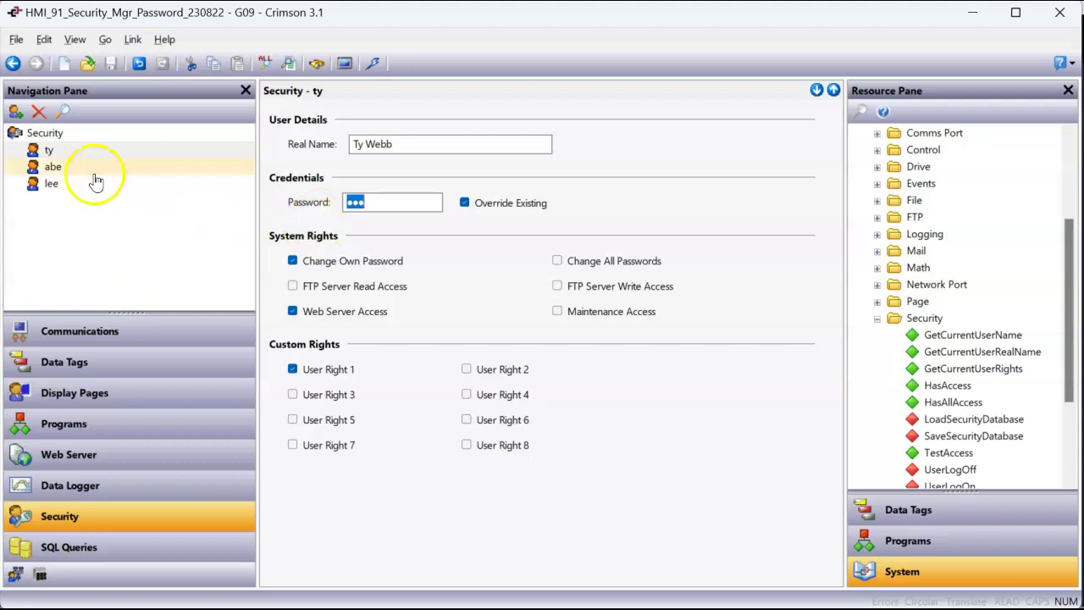
Step: Review the other users' rights, then download the security database to the target device
{"action": "left_click", "coordinate": [85, 167]}
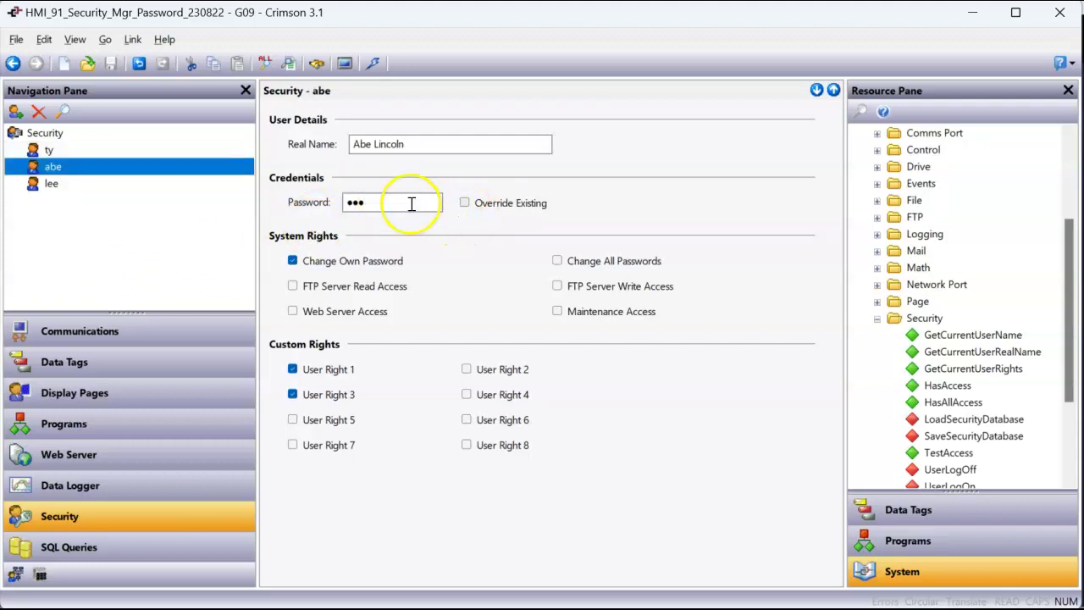
{"action": "left_click", "coordinate": [49, 183]}
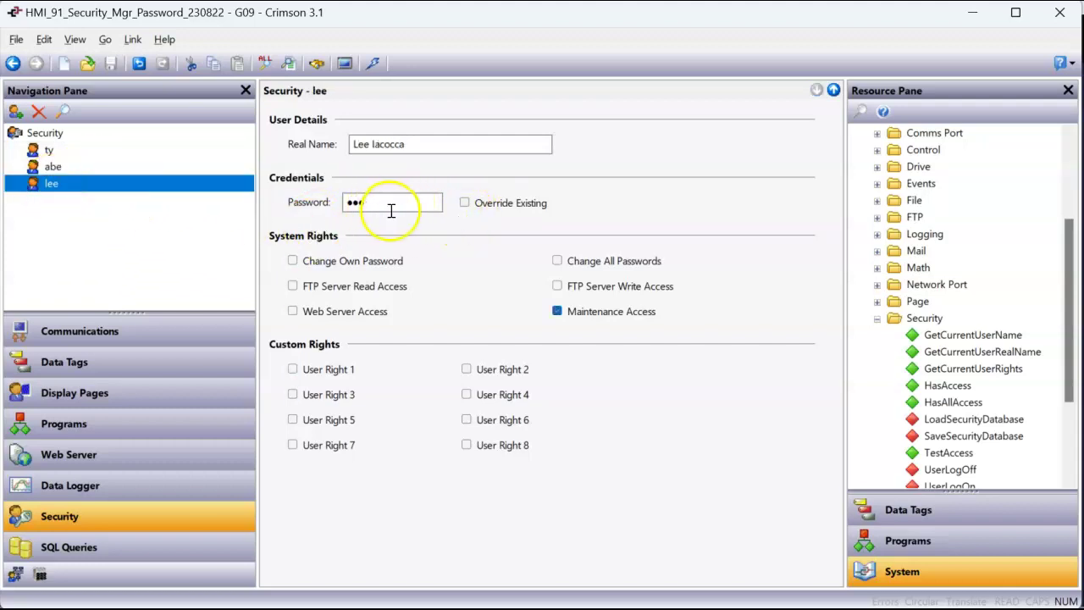
{"action": "left_click", "coordinate": [109, 166]}
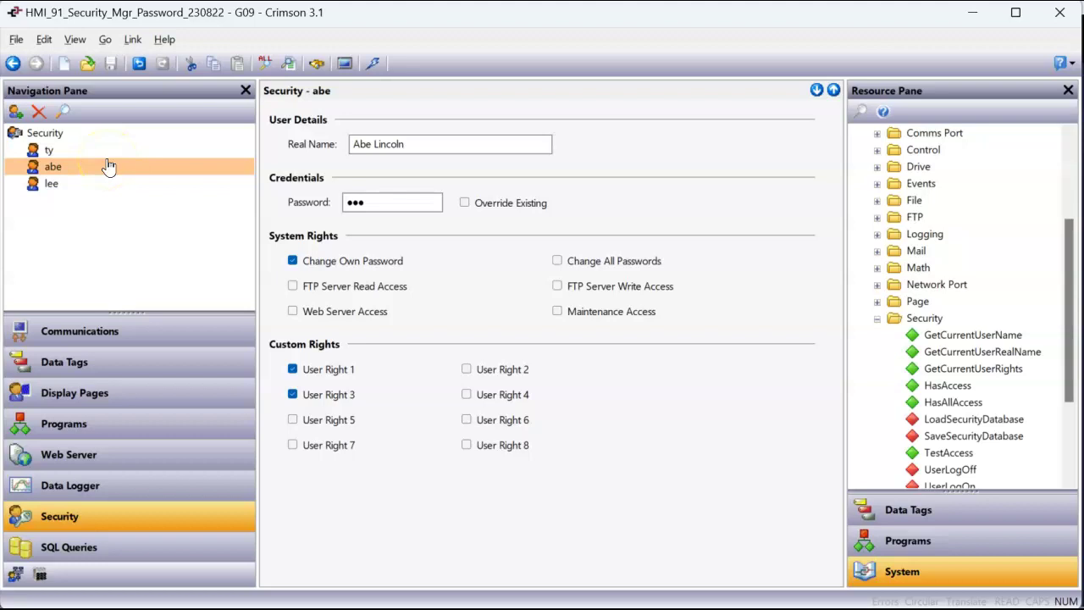
{"action": "left_click", "coordinate": [110, 155]}
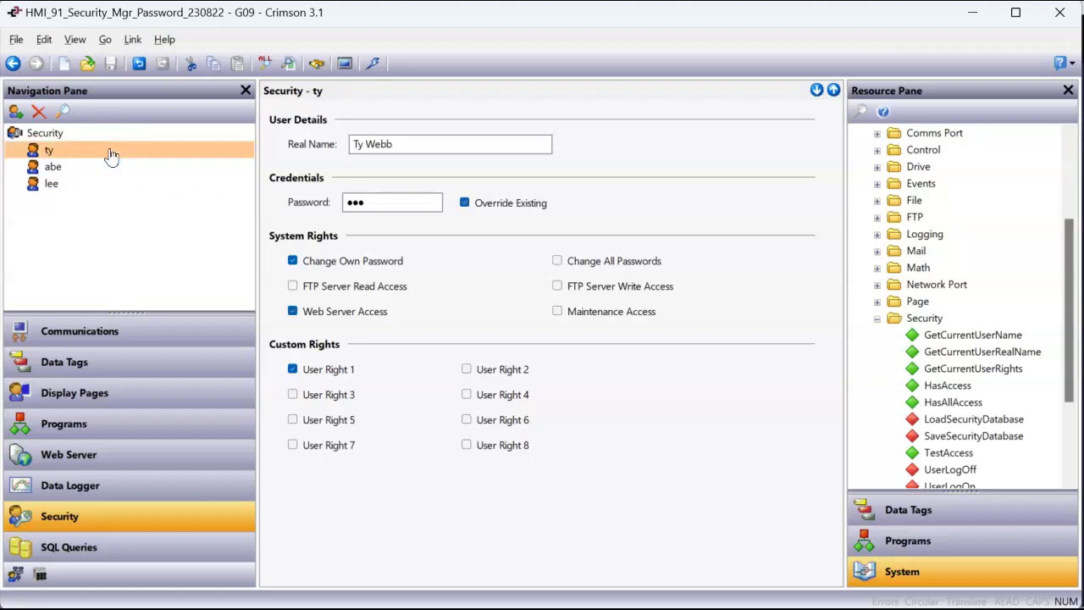
{"action": "left_click", "coordinate": [169, 156]}
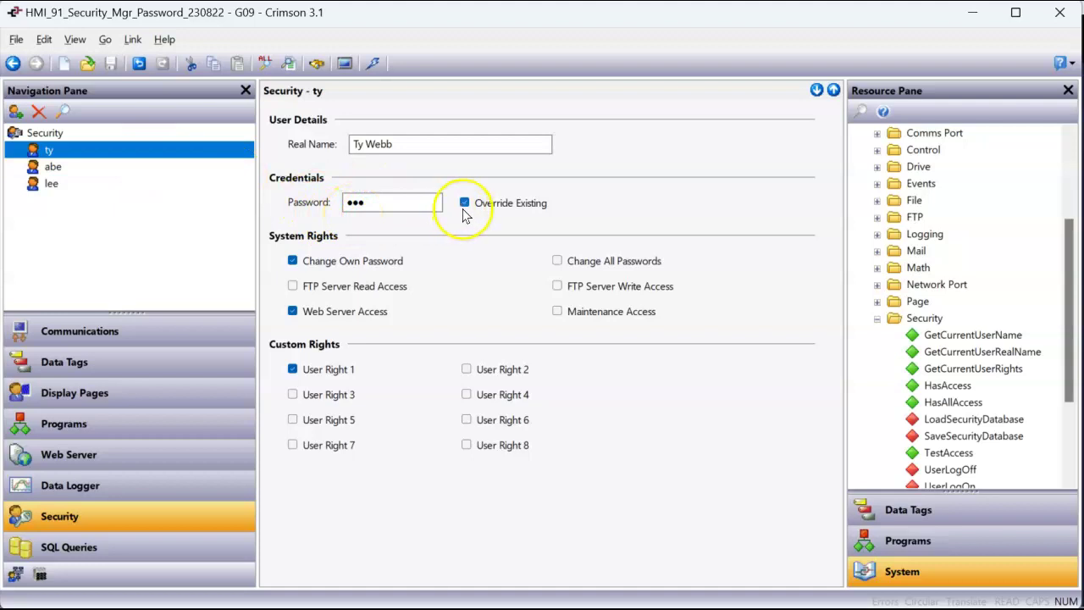
{"action": "left_click", "coordinate": [83, 168]}
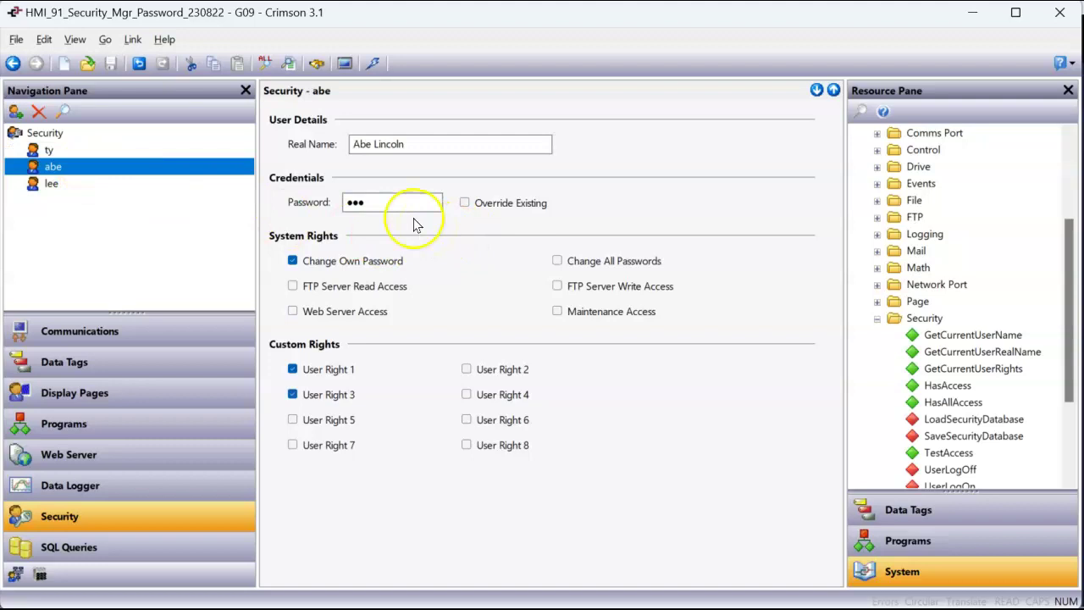
{"action": "left_click", "coordinate": [374, 63]}
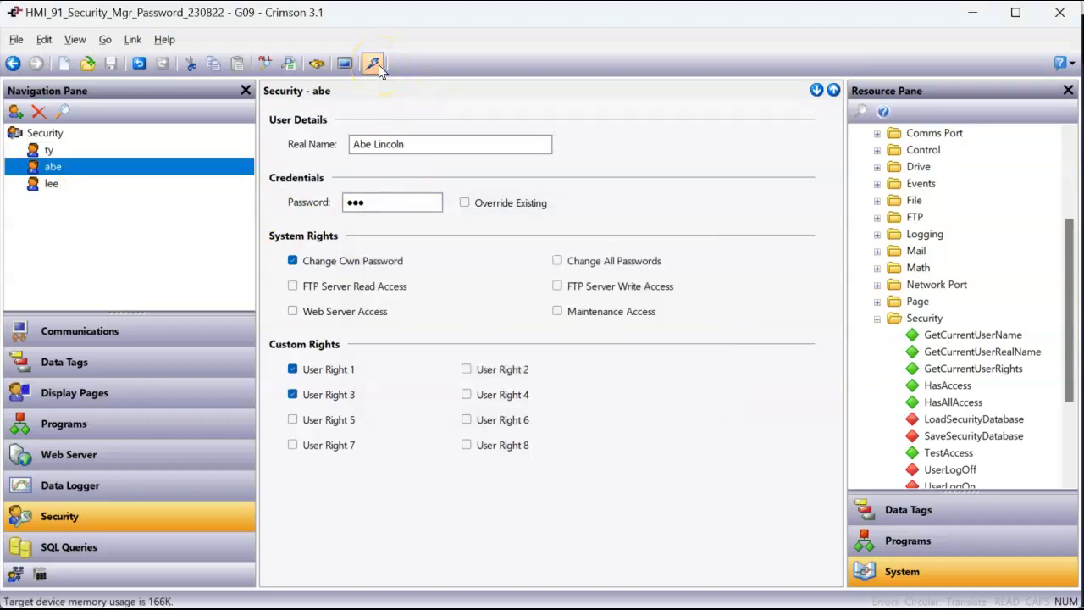
{"action": "left_click", "coordinate": [463, 511]}
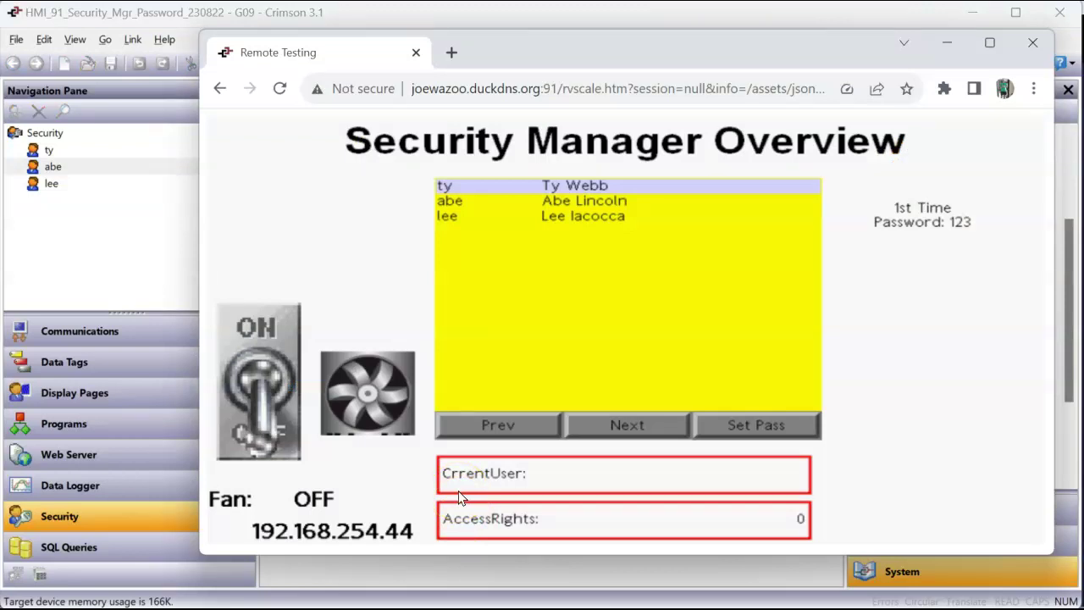
Step: Switch the Fan from OFF to ON in the remote view and confirm the change
{"action": "left_click", "coordinate": [394, 423]}
{"action": "left_click", "coordinate": [379, 375]}
{"action": "left_click", "coordinate": [241, 347]}
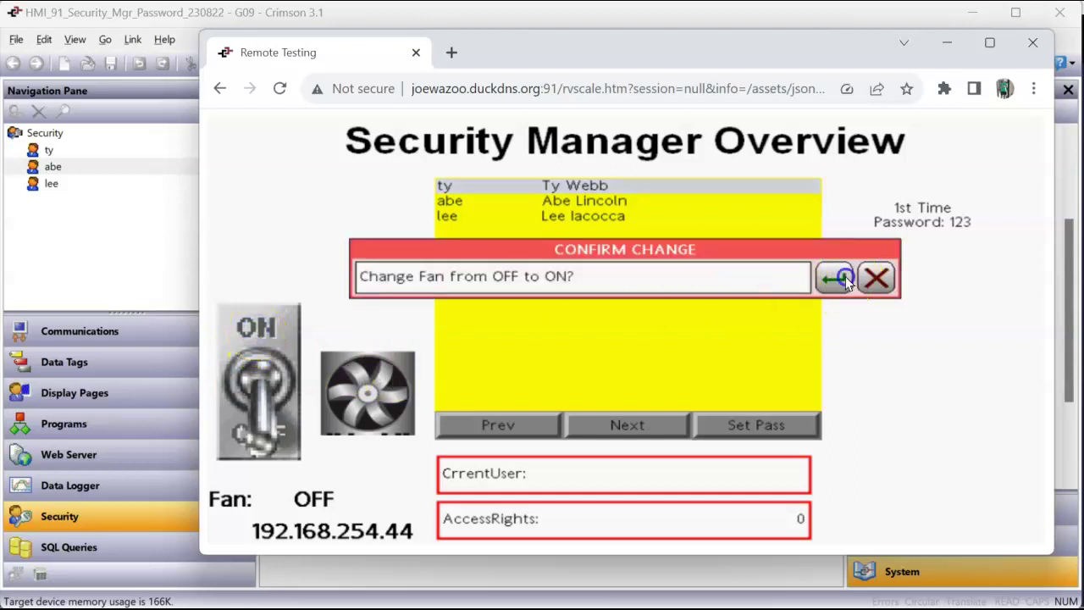
{"action": "left_click", "coordinate": [845, 276]}
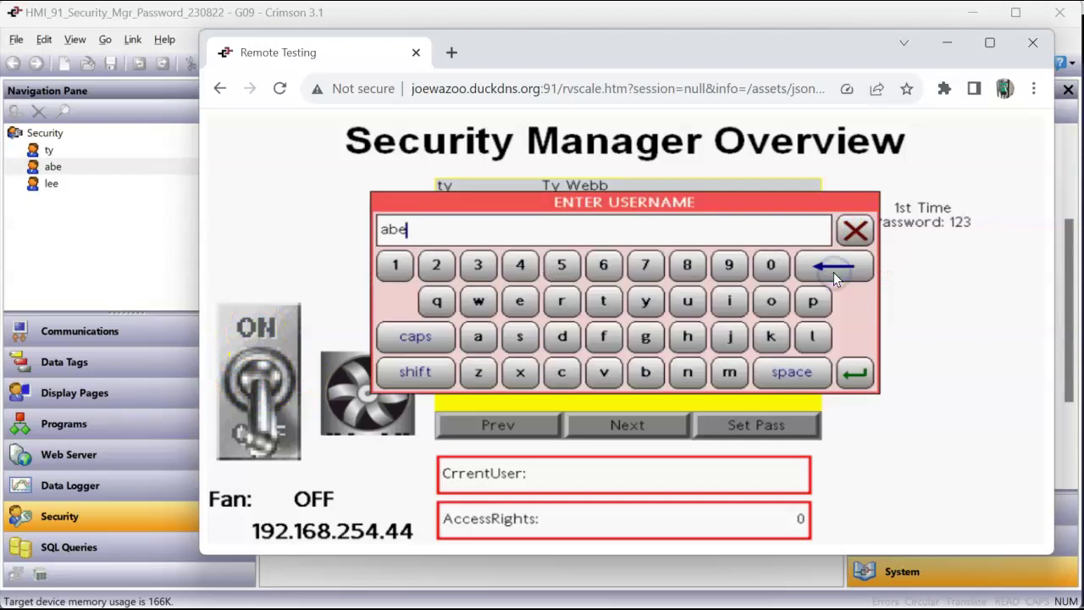
Step: Clear the prefilled username and enter the user's username on the keypad
{"action": "key", "text": "BackSpace"}
{"action": "key", "text": "BackSpace"}
{"action": "key", "text": "BackSpace"}
{"action": "type", "text": "t"}
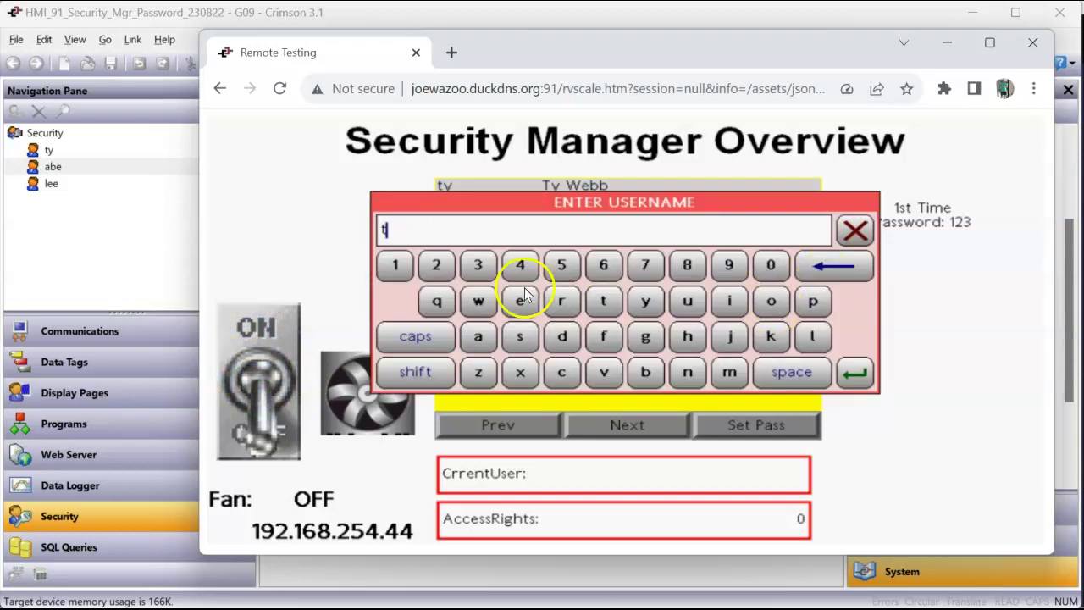
{"action": "left_click", "coordinate": [641, 303]}
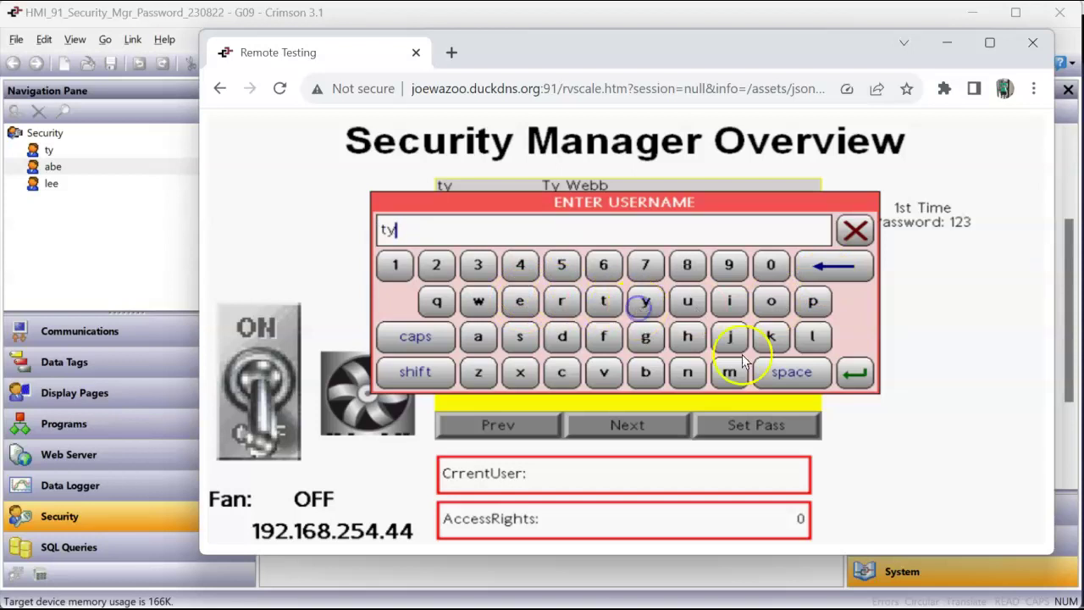
{"action": "left_click", "coordinate": [869, 374]}
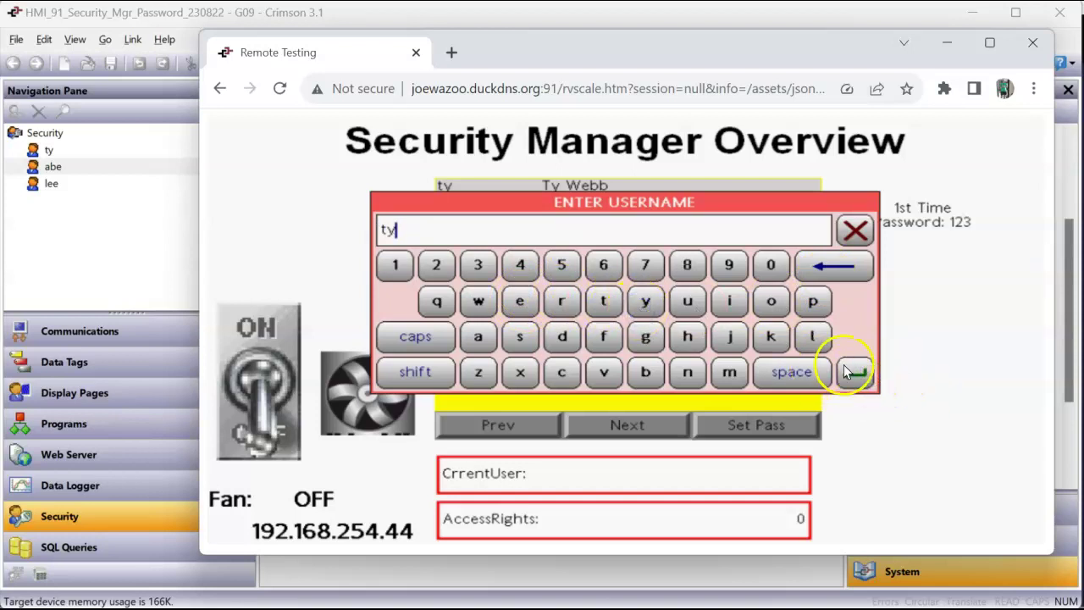
{"action": "left_click", "coordinate": [855, 374]}
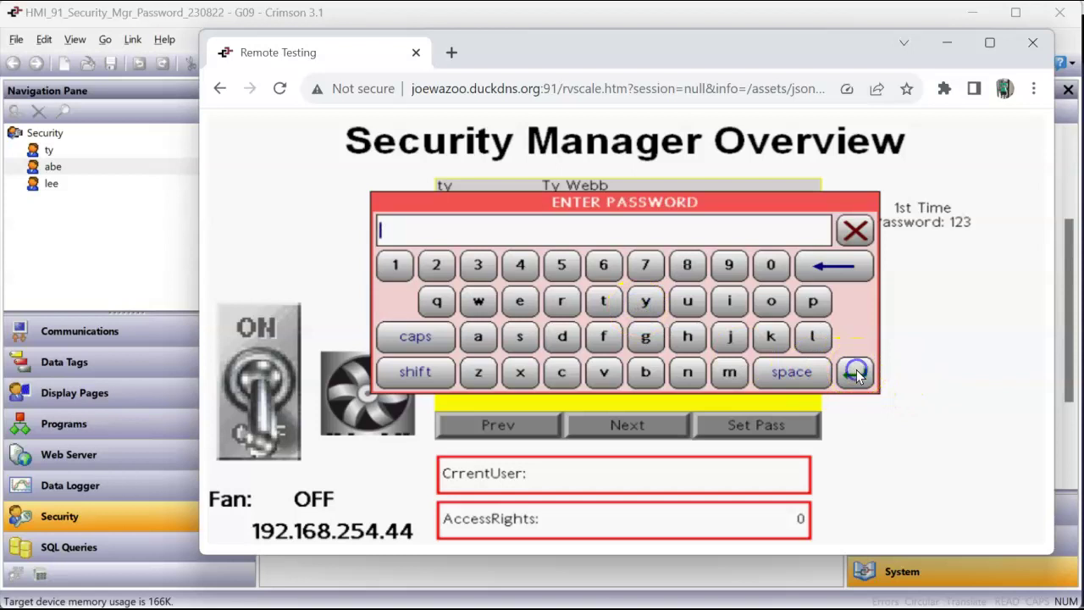
Step: Enter the password to log in, then return to the first user's settings in Crimson
{"action": "left_click", "coordinate": [395, 265]}
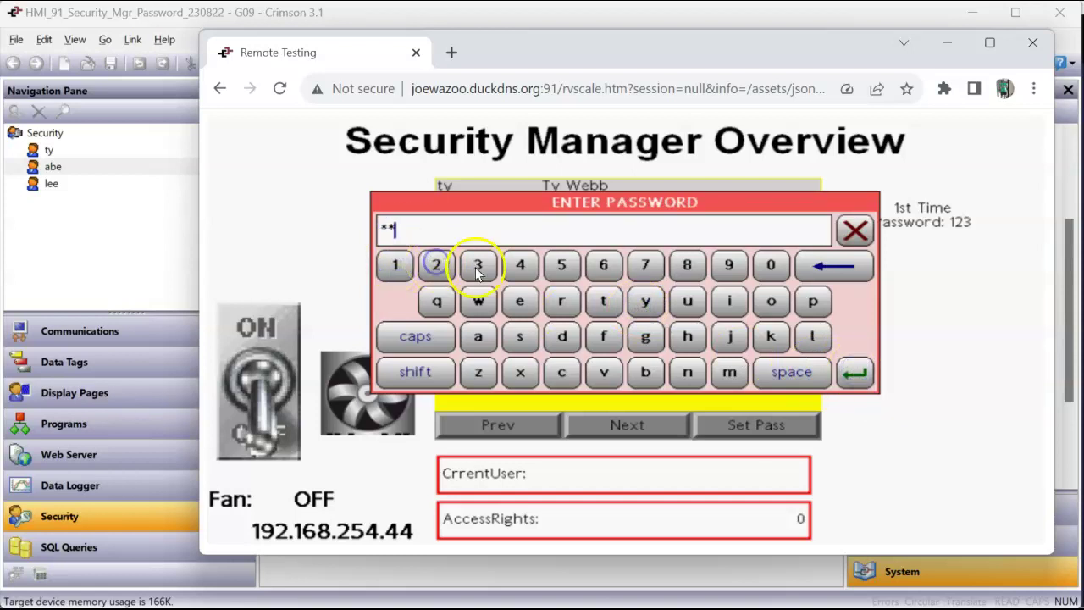
{"action": "left_click", "coordinate": [836, 266]}
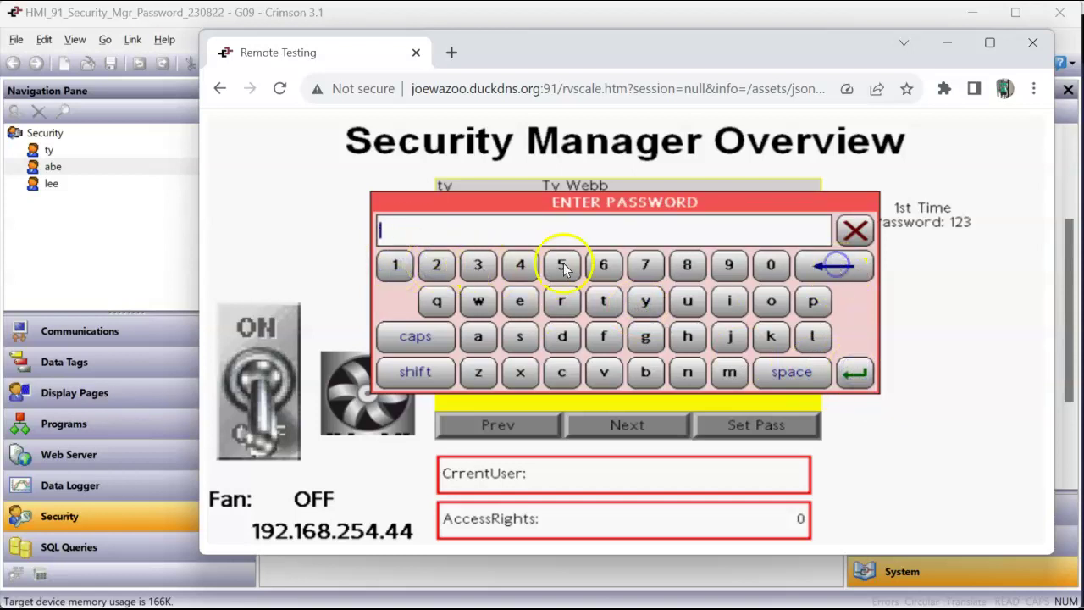
{"action": "left_click", "coordinate": [525, 266]}
{"action": "left_click", "coordinate": [603, 265]}
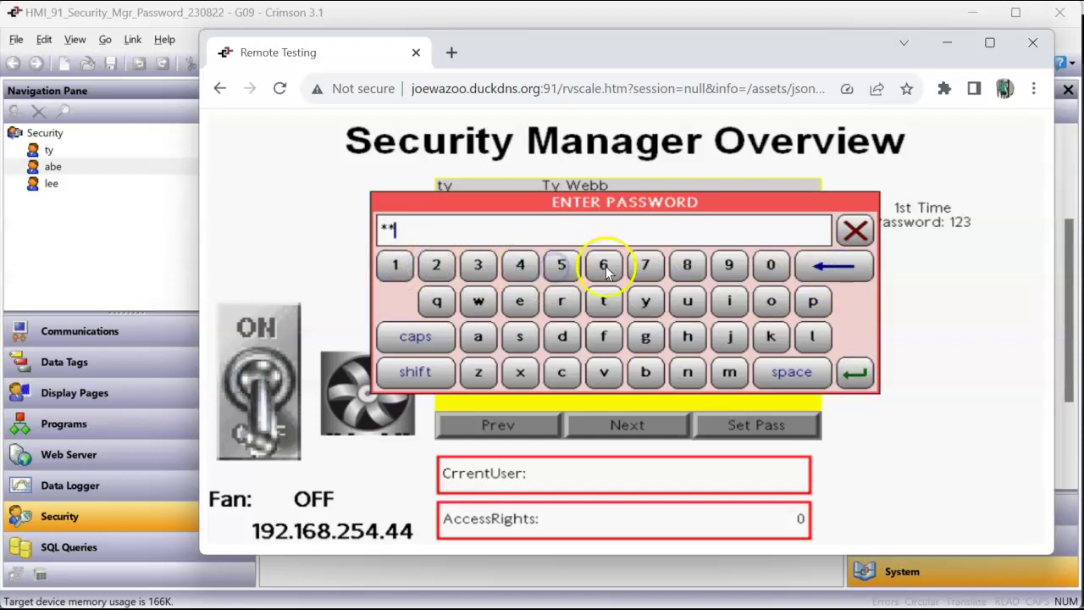
{"action": "left_click", "coordinate": [853, 371]}
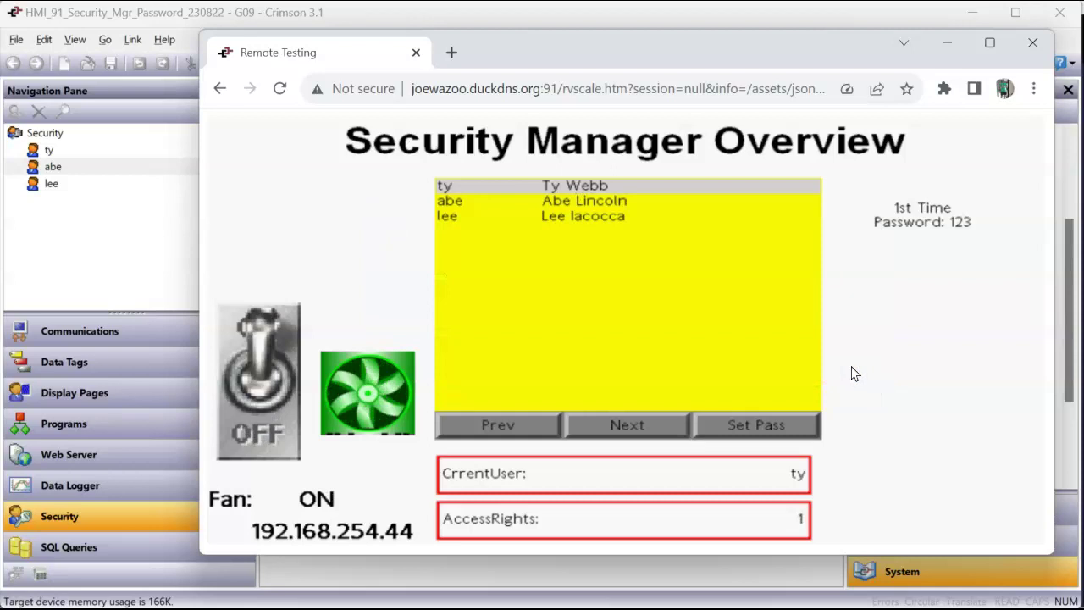
{"action": "left_click", "coordinate": [88, 152]}
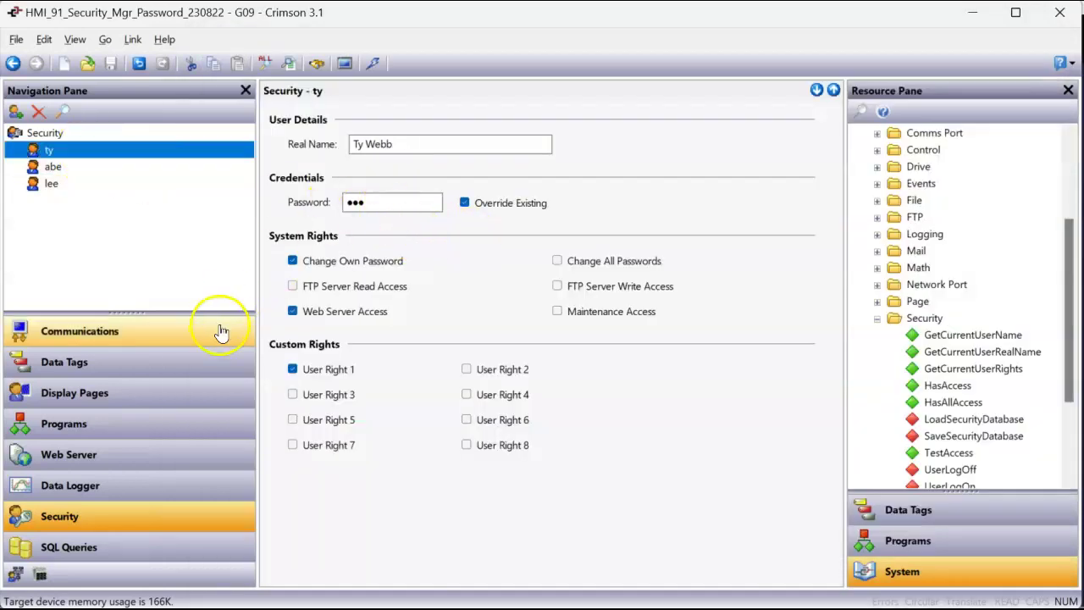
Step: Download the database to the device again, then try switching the Fan off in the remote view
{"action": "left_click", "coordinate": [373, 64]}
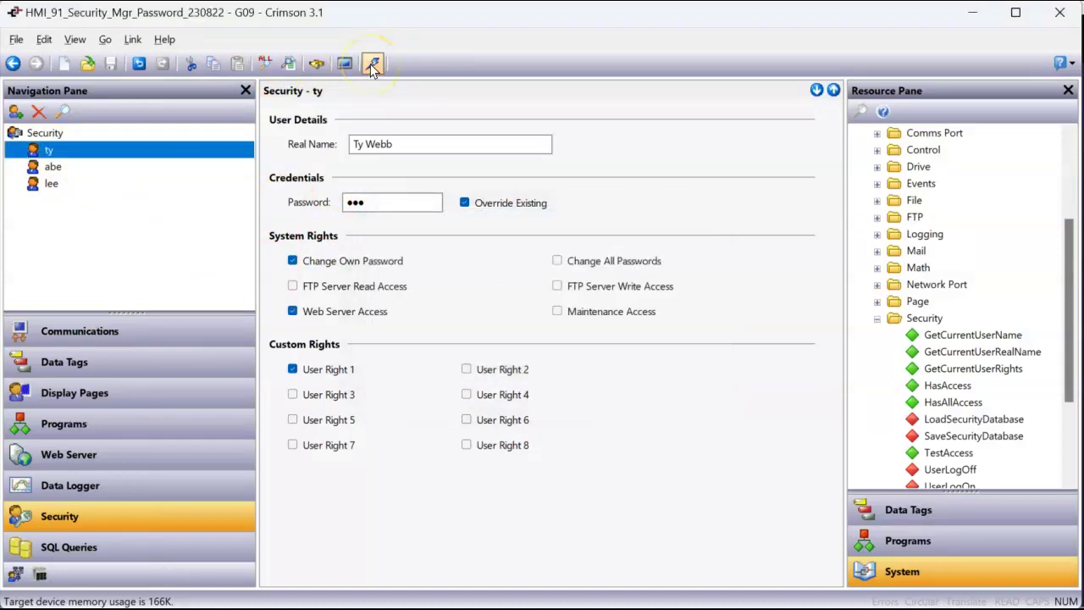
{"action": "key", "text": "alt+Tab"}
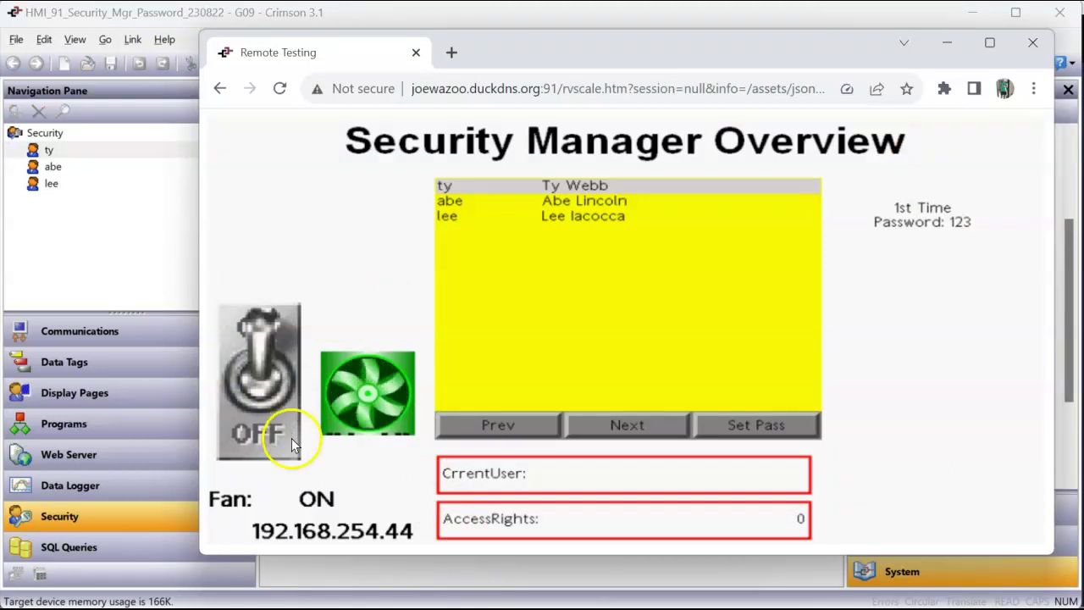
{"action": "left_click", "coordinate": [248, 434]}
Step: Confirm the Fan change to OFF, submit a wrong password, and dismiss the invalid-credentials error
{"action": "left_click", "coordinate": [833, 279]}
{"action": "left_click", "coordinate": [854, 373]}
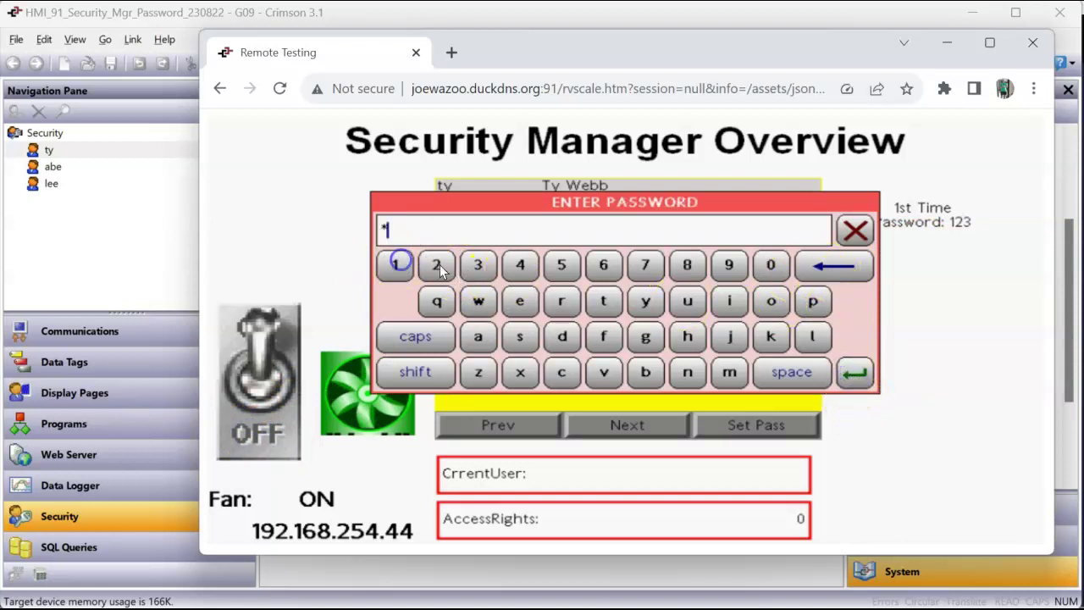
{"action": "left_click", "coordinate": [855, 373]}
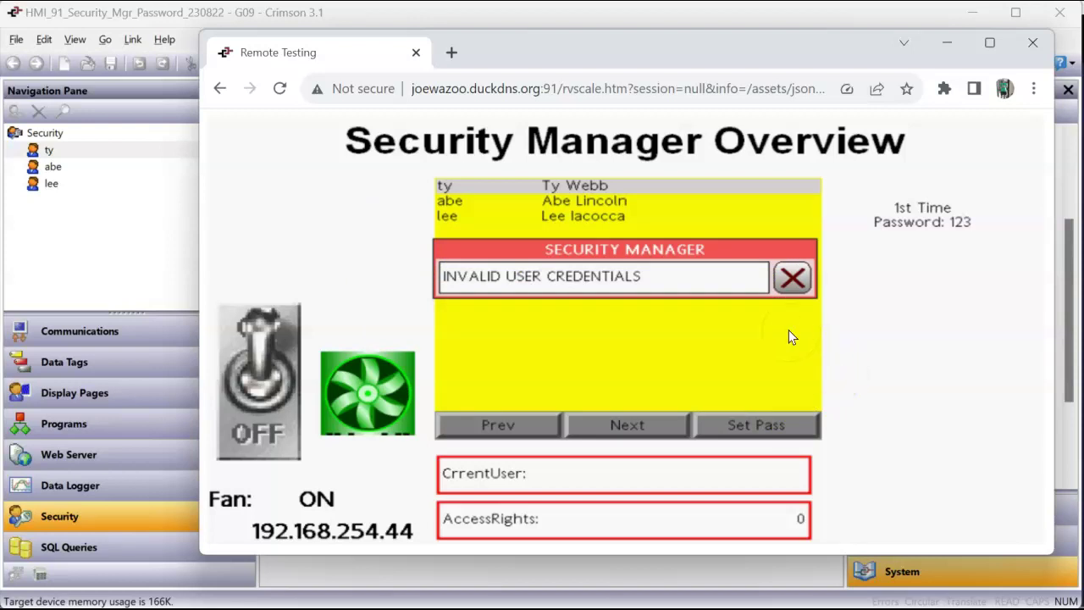
{"action": "left_click", "coordinate": [790, 280]}
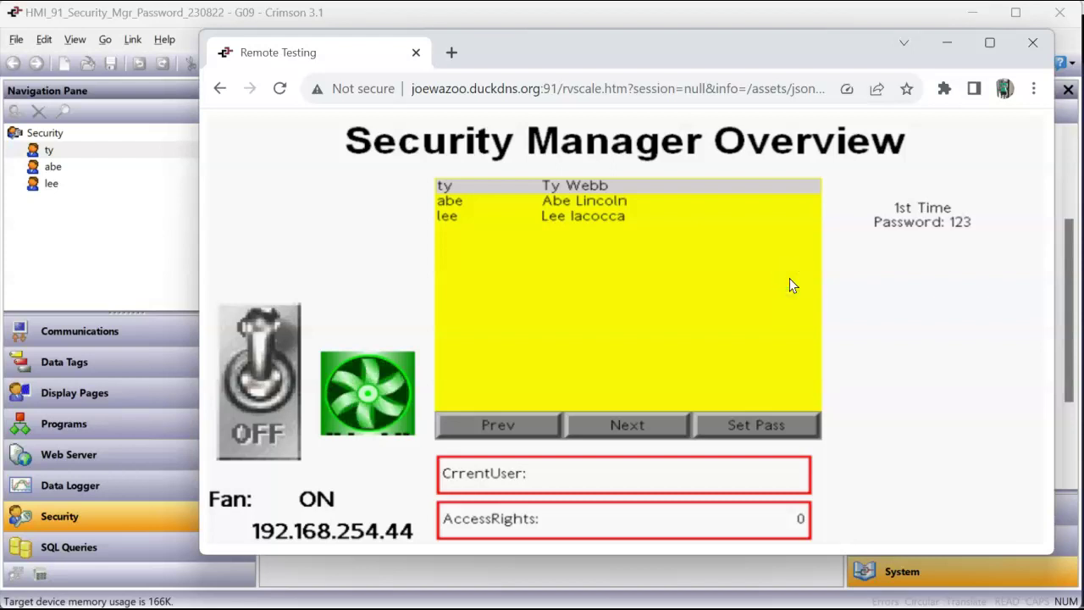
Step: Retry the Fan change, cancel the username entry, and return to the Crimson project
{"action": "left_click", "coordinate": [254, 432]}
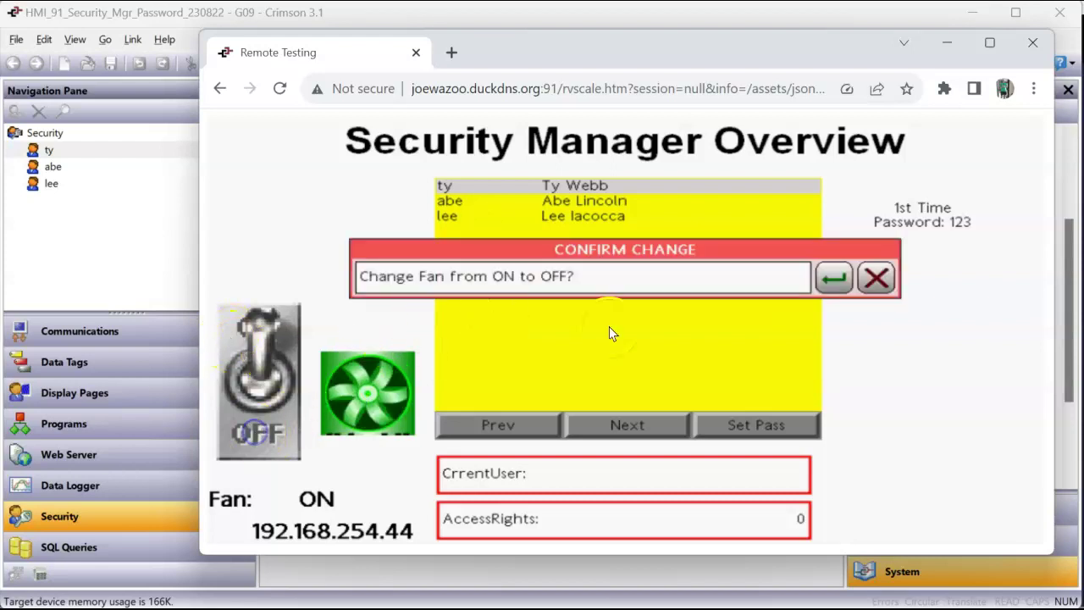
{"action": "left_click", "coordinate": [834, 280]}
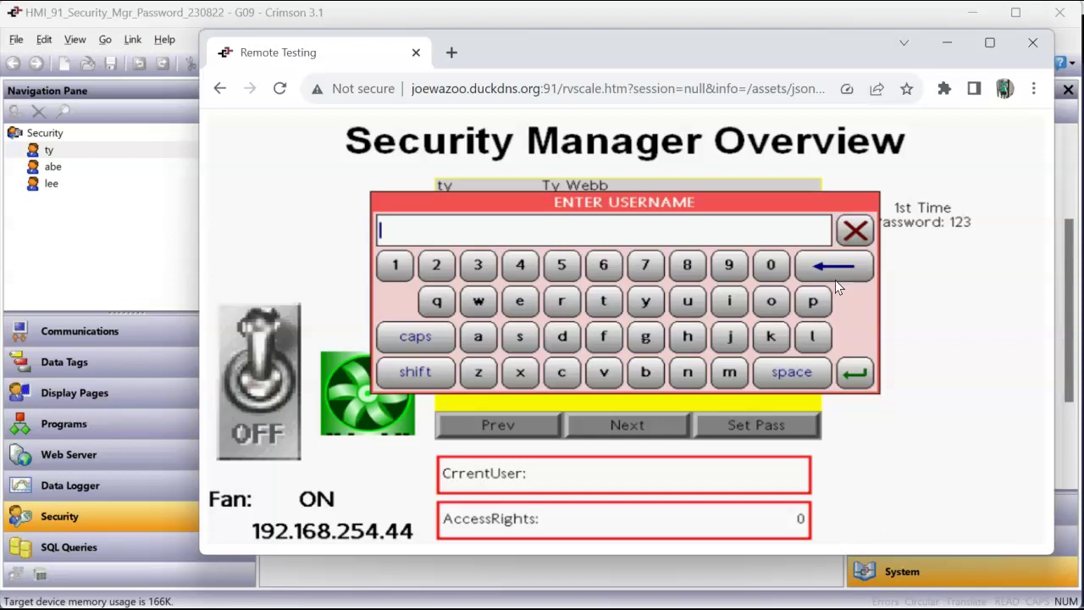
{"action": "left_click", "coordinate": [854, 232]}
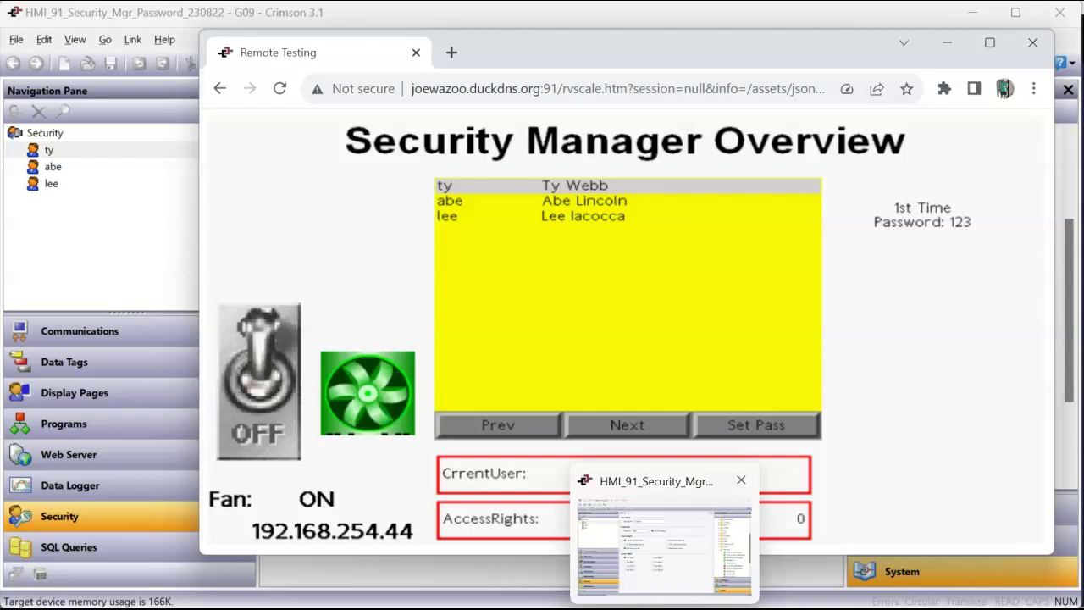
{"action": "left_click", "coordinate": [127, 513]}
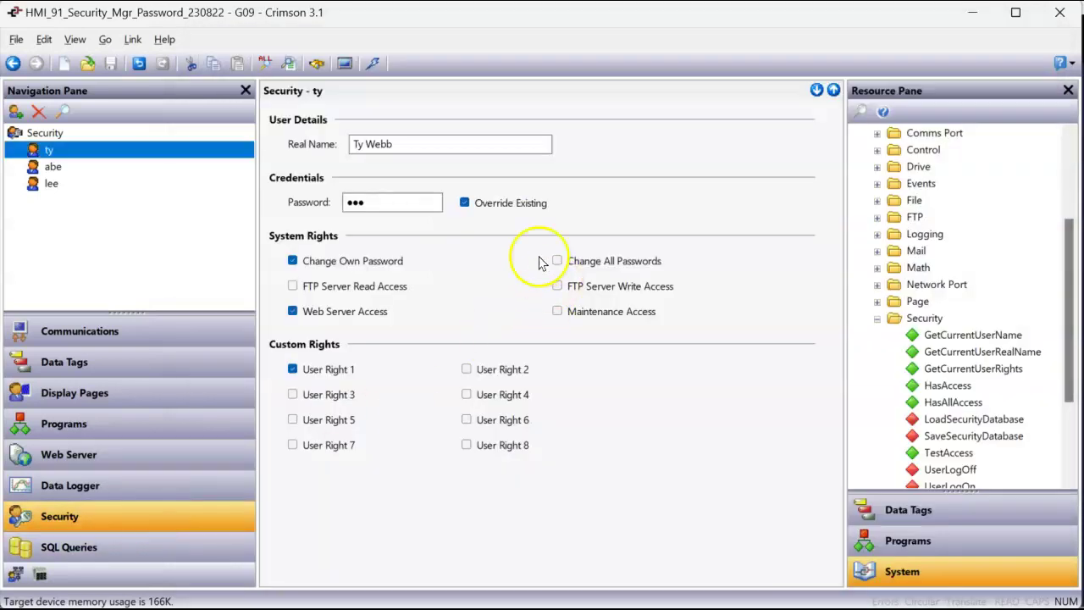
Step: Re-enter the first user's password, download the database via Link > Download, and show the remote view
{"action": "left_click", "coordinate": [370, 200]}
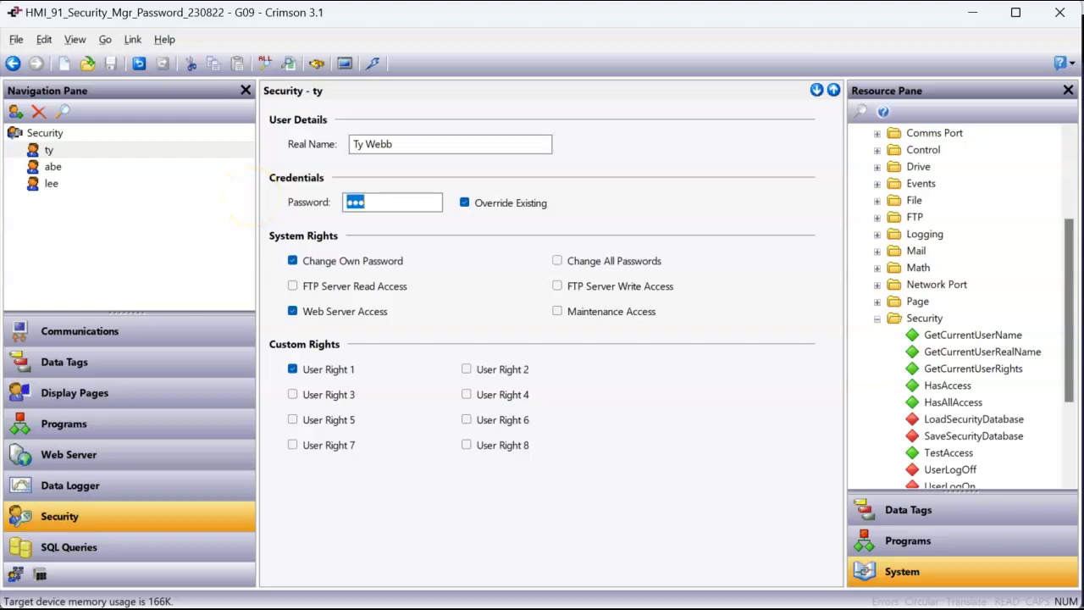
{"action": "left_click", "coordinate": [133, 39]}
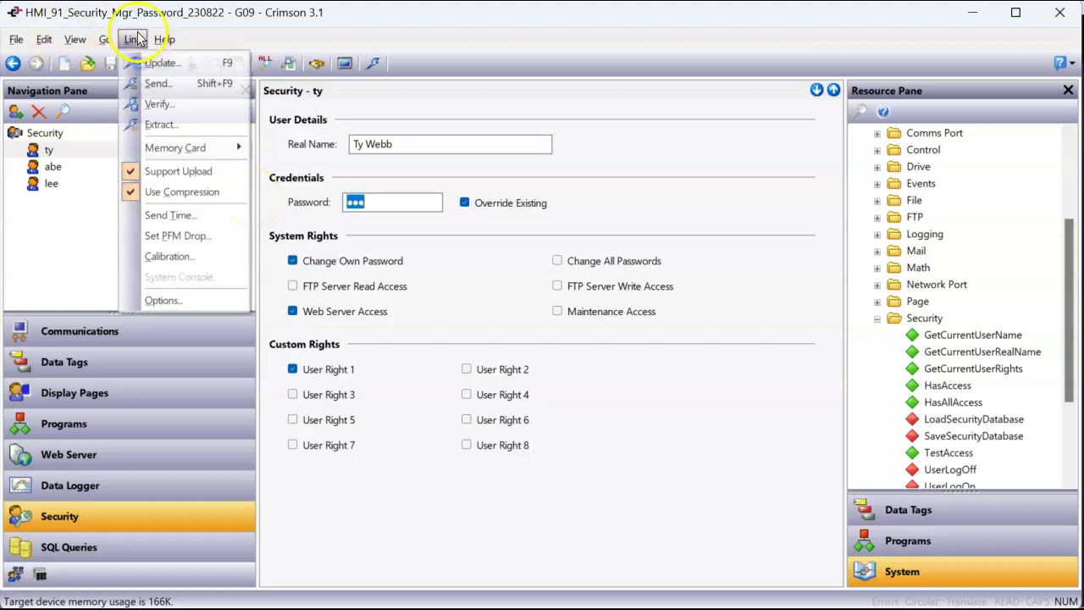
{"action": "left_click", "coordinate": [153, 83]}
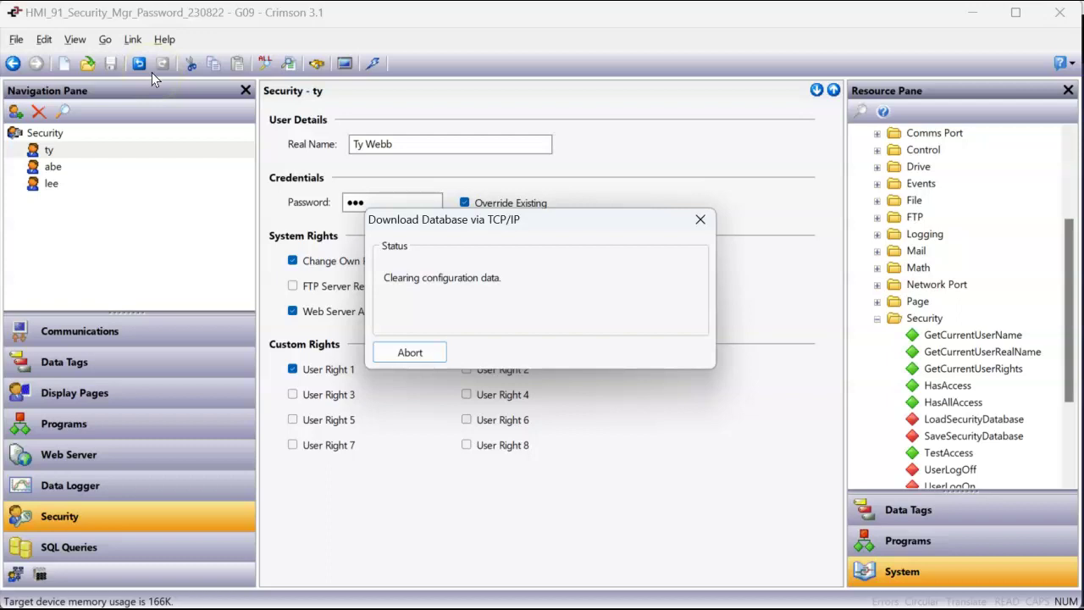
{"action": "left_click", "coordinate": [518, 600]}
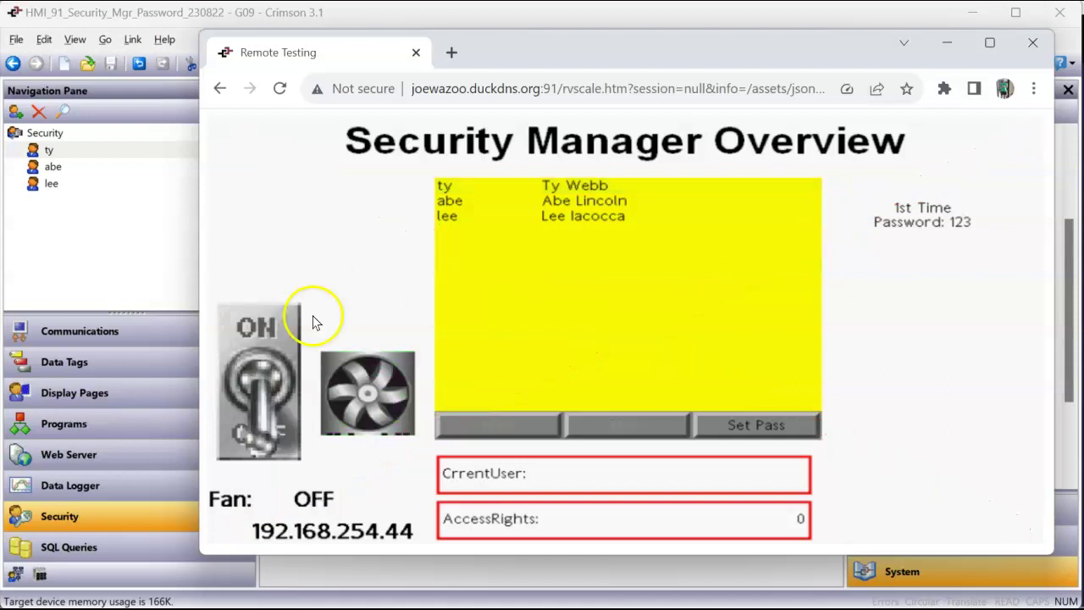
Step: Attempt switching the Fan ON with a wrong password and dismiss the invalid-credentials error
{"action": "left_click", "coordinate": [263, 322]}
{"action": "left_click", "coordinate": [835, 275]}
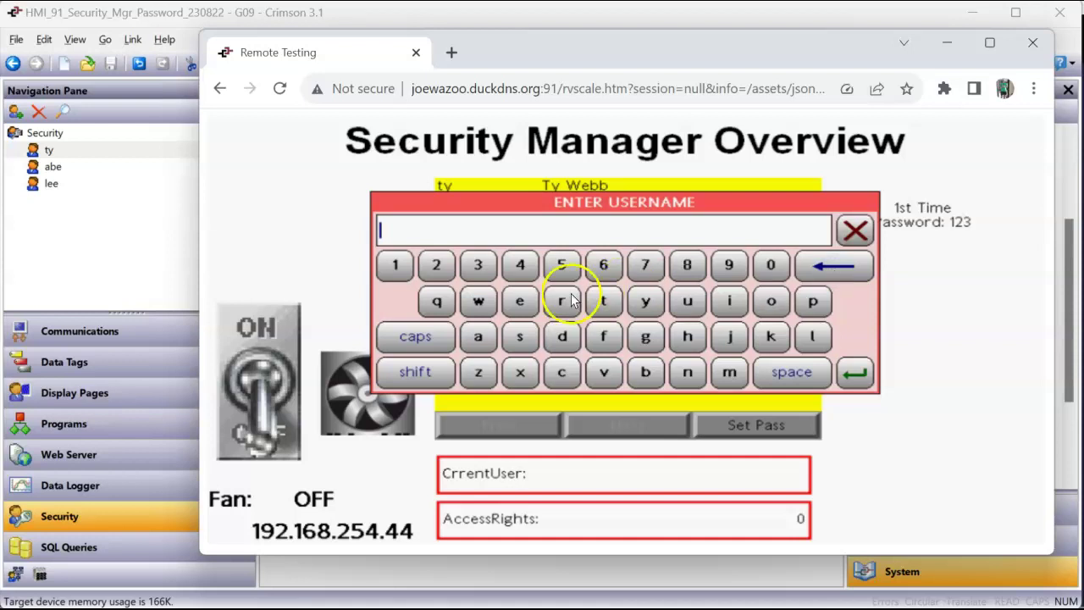
{"action": "left_click", "coordinate": [646, 302]}
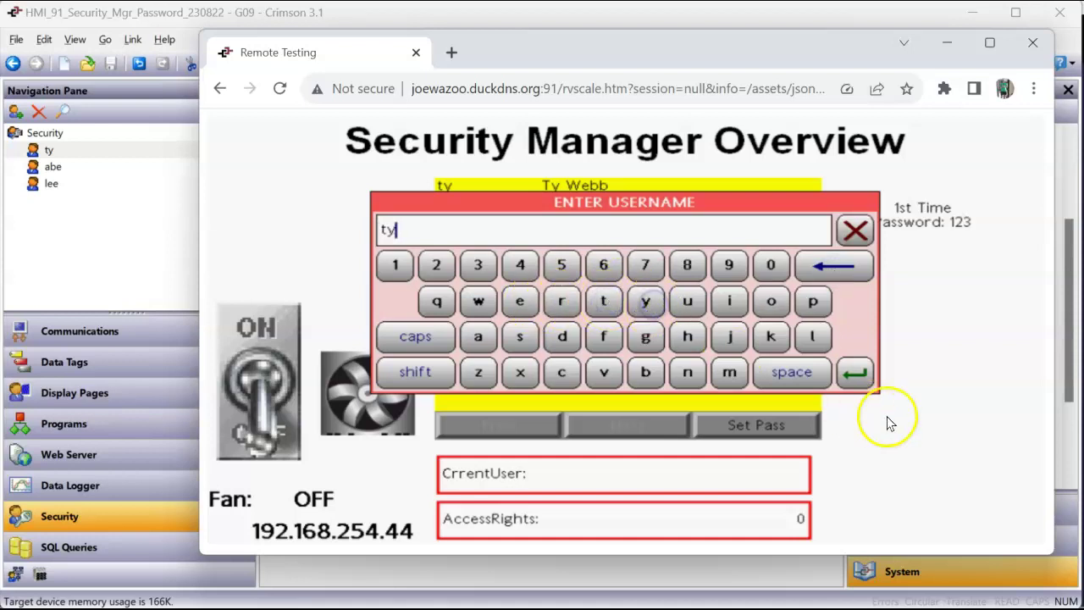
{"action": "left_click", "coordinate": [857, 374]}
{"action": "left_click", "coordinate": [526, 265]}
{"action": "left_click", "coordinate": [605, 269]}
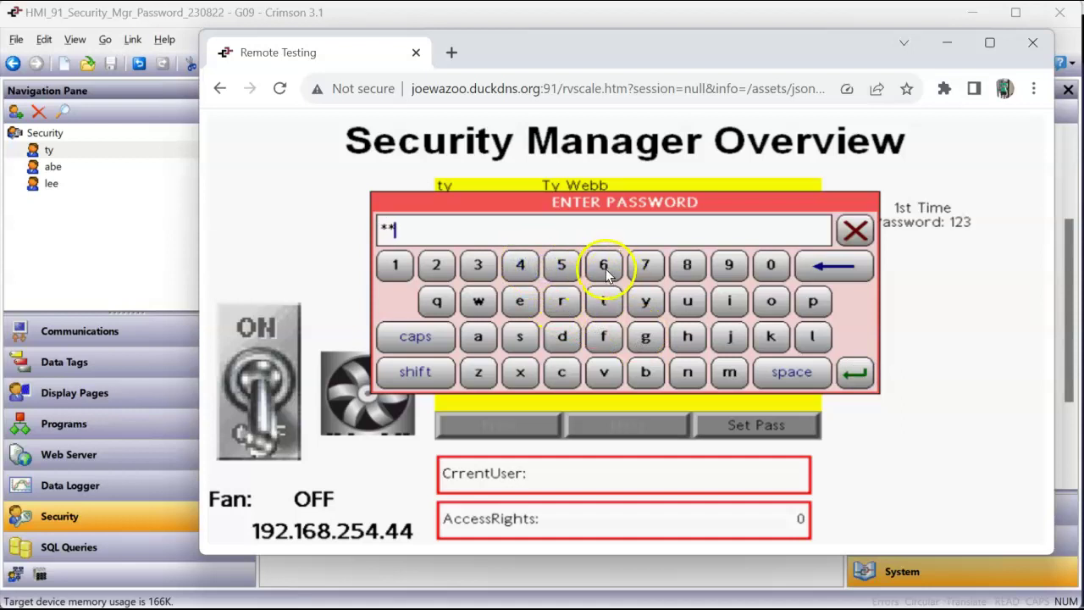
{"action": "left_click", "coordinate": [851, 372]}
{"action": "left_click", "coordinate": [791, 275]}
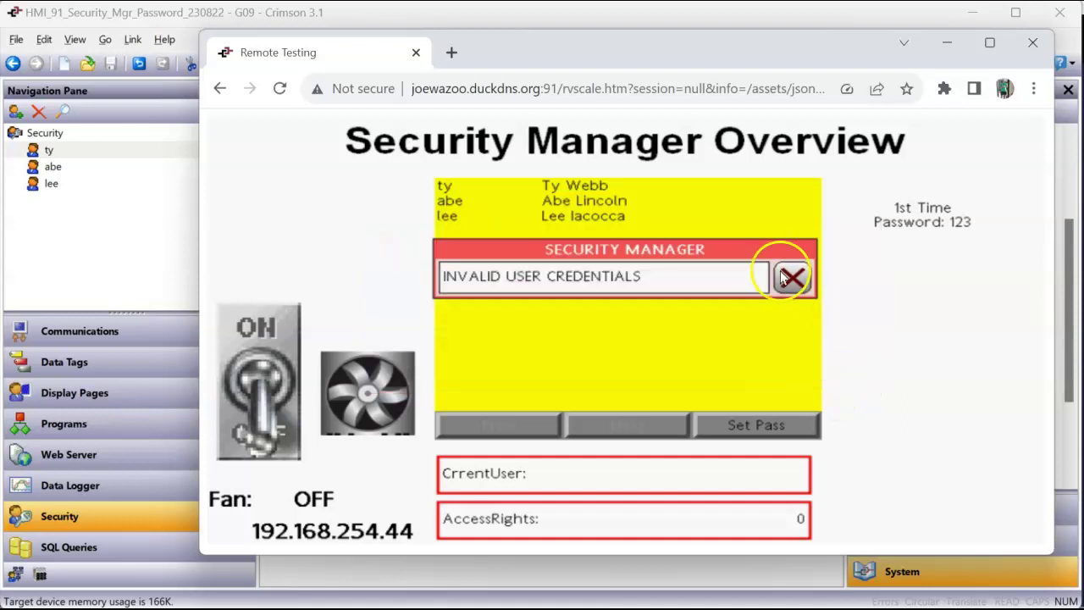
Step: Retry switching the Fan ON and log in with the correct username and password
{"action": "left_click", "coordinate": [270, 336]}
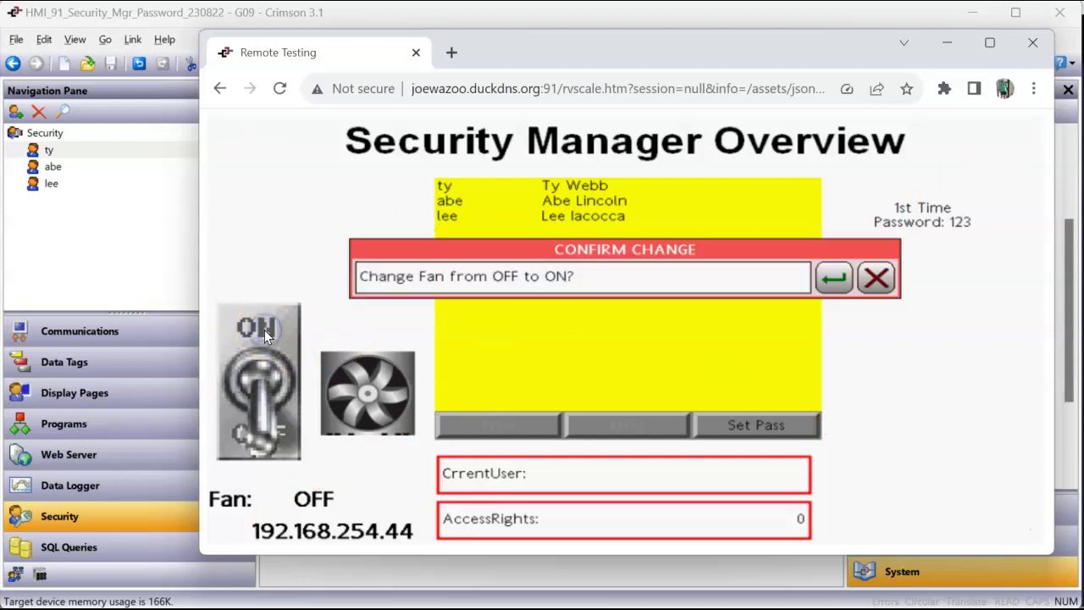
{"action": "left_click", "coordinate": [833, 278]}
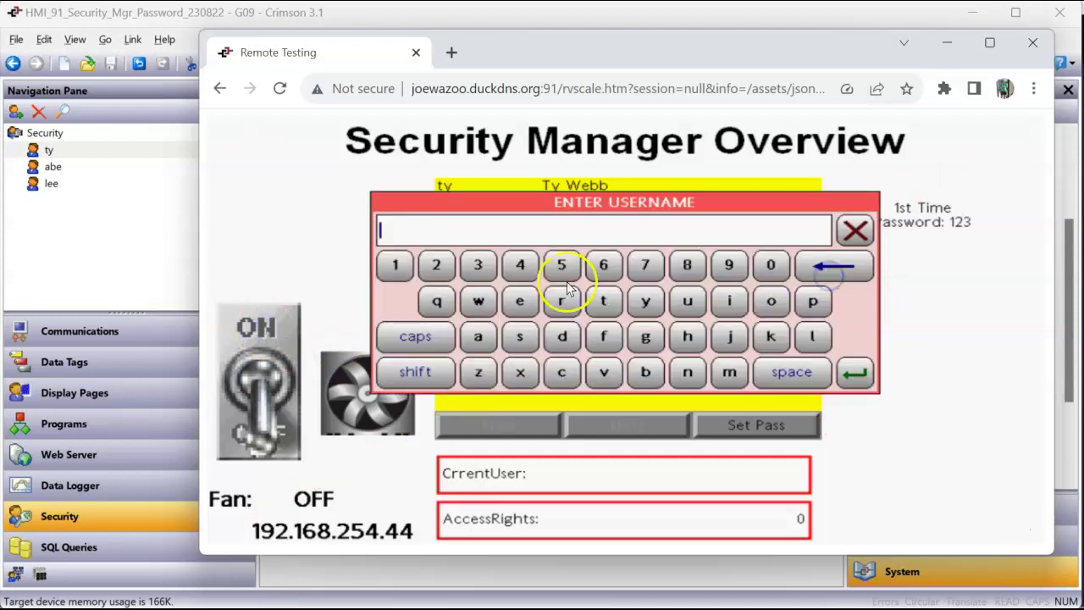
{"action": "left_click", "coordinate": [599, 301]}
{"action": "left_click", "coordinate": [642, 306]}
{"action": "left_click", "coordinate": [852, 373]}
{"action": "left_click", "coordinate": [393, 267]}
{"action": "left_click", "coordinate": [435, 266]}
{"action": "left_click", "coordinate": [478, 265]}
{"action": "left_click", "coordinate": [851, 373]}
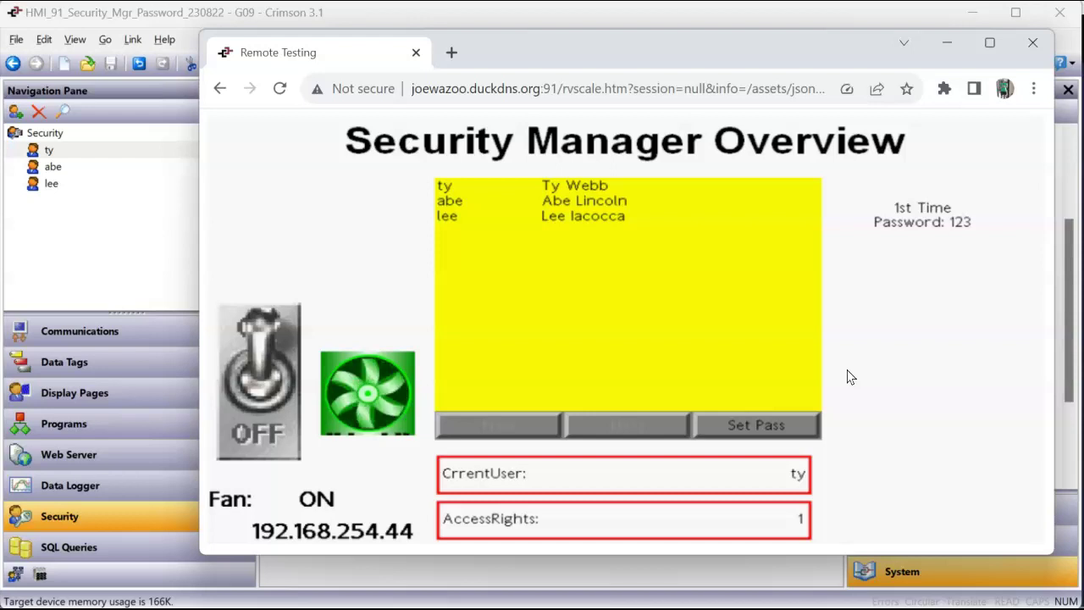
Step: Review users abe and lee, then show the Fan tag's security with Access Control M,R1,R2
{"action": "left_click", "coordinate": [150, 513]}
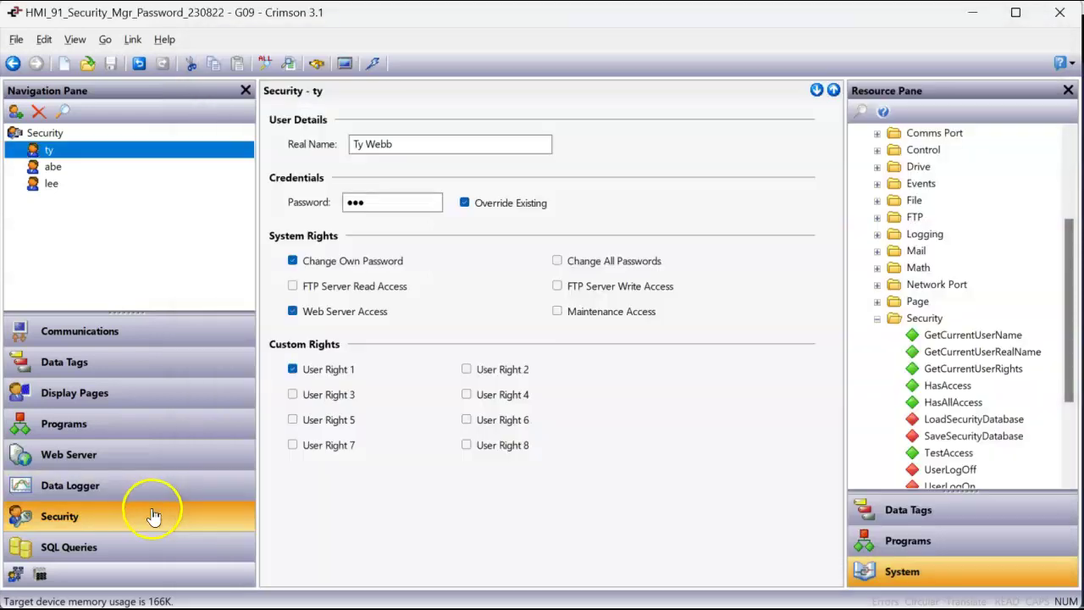
{"action": "left_click", "coordinate": [84, 167]}
{"action": "left_click", "coordinate": [84, 185]}
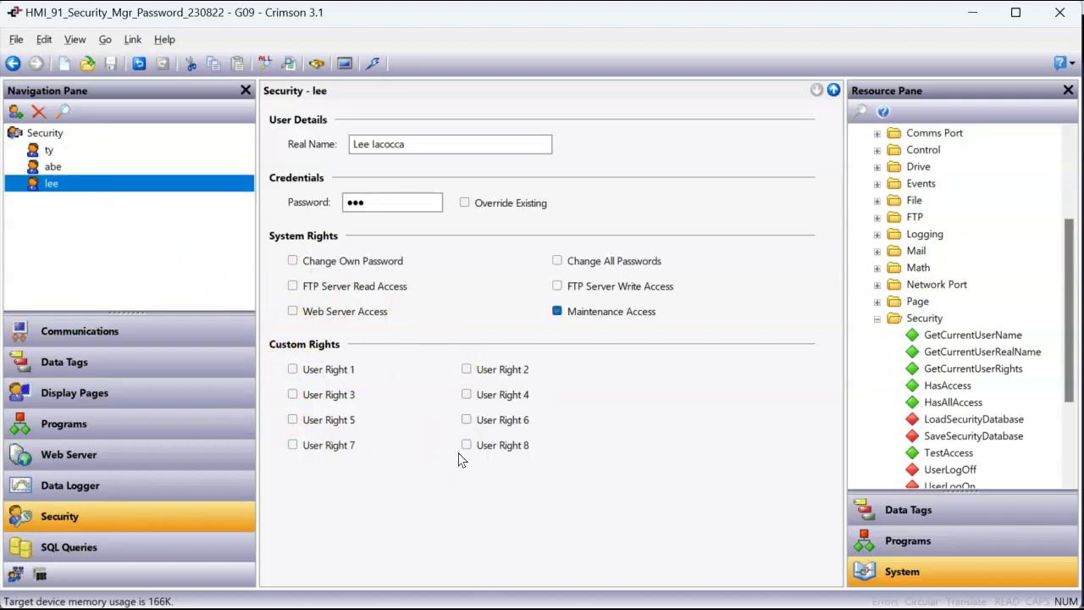
{"action": "left_click", "coordinate": [167, 375]}
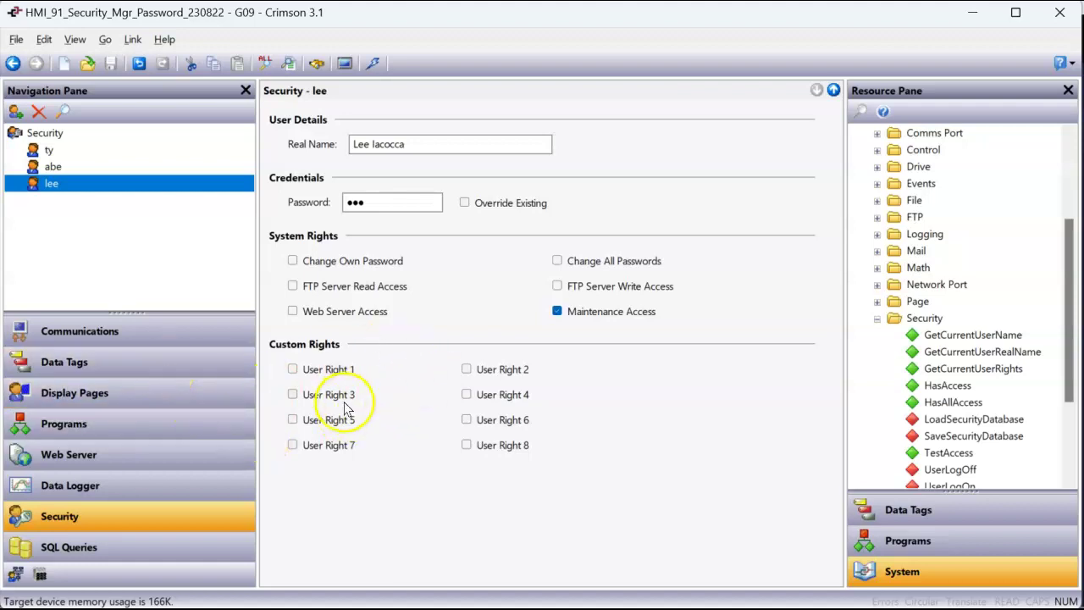
{"action": "left_click", "coordinate": [176, 361]}
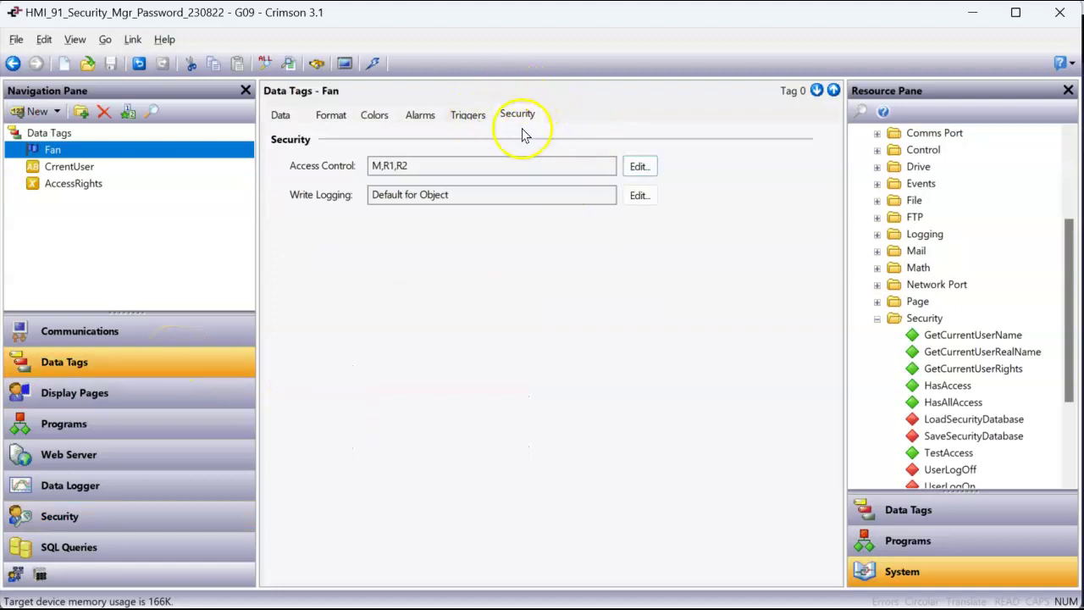
Step: Inspect Page1's access control options in its Properties, leaving it at Default for Object
{"action": "left_click", "coordinate": [161, 388]}
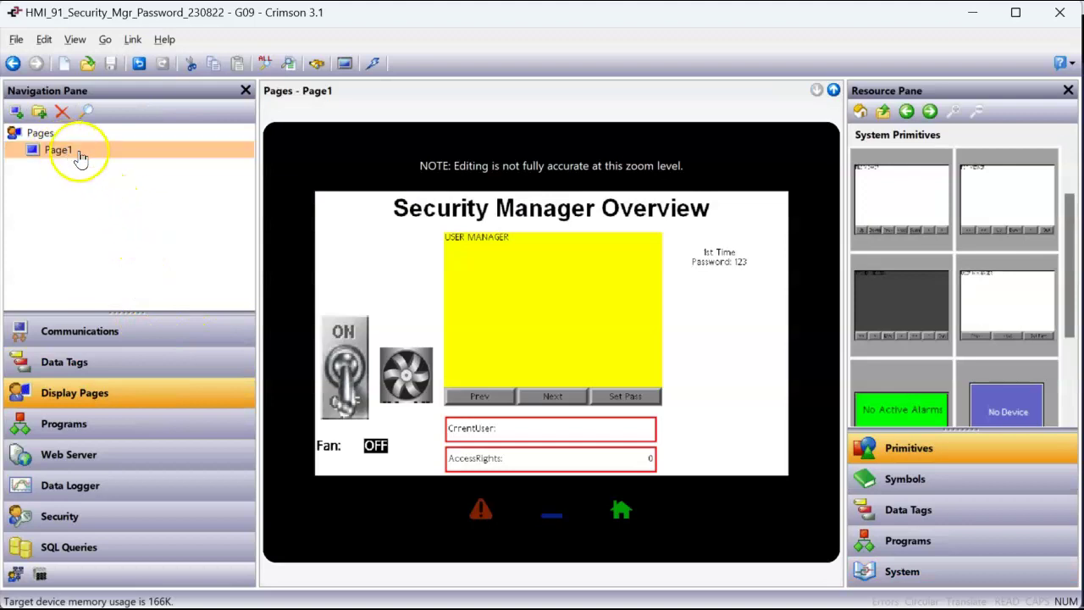
{"action": "right_click", "coordinate": [293, 159]}
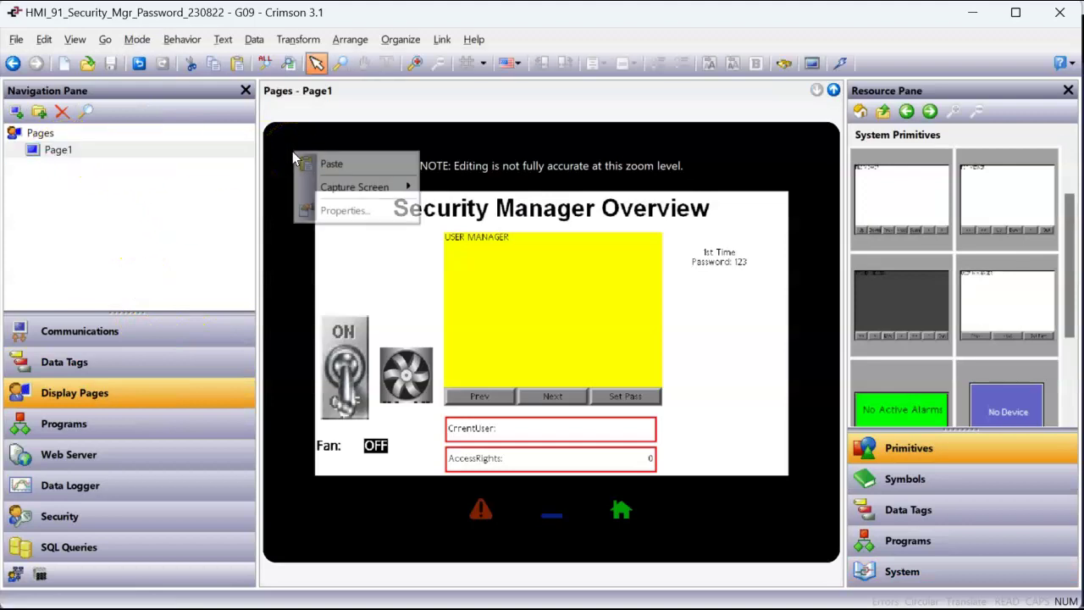
{"action": "left_click", "coordinate": [329, 211]}
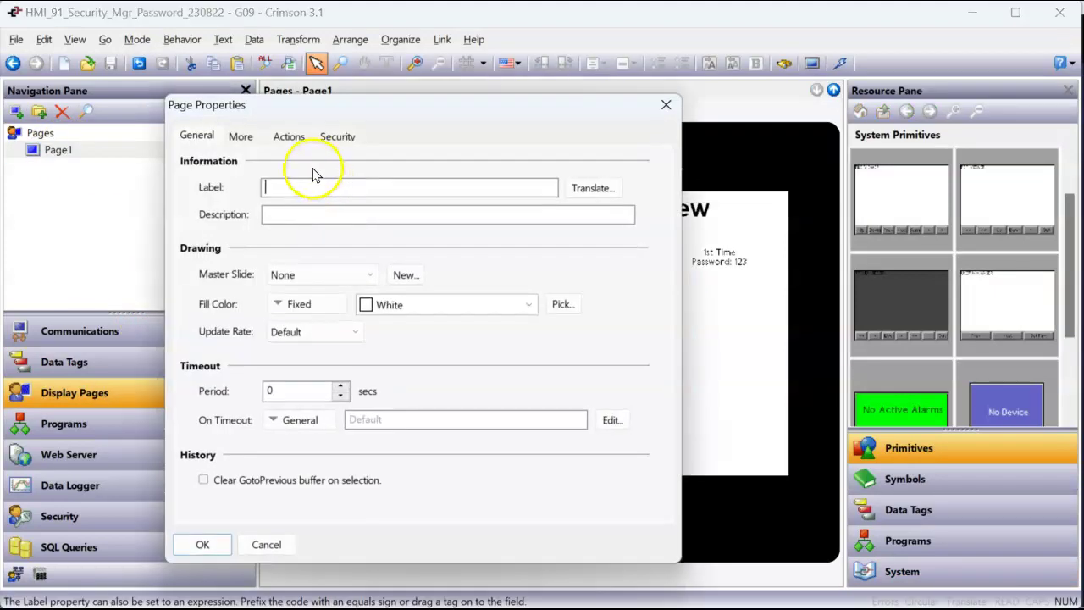
{"action": "left_click", "coordinate": [338, 137]}
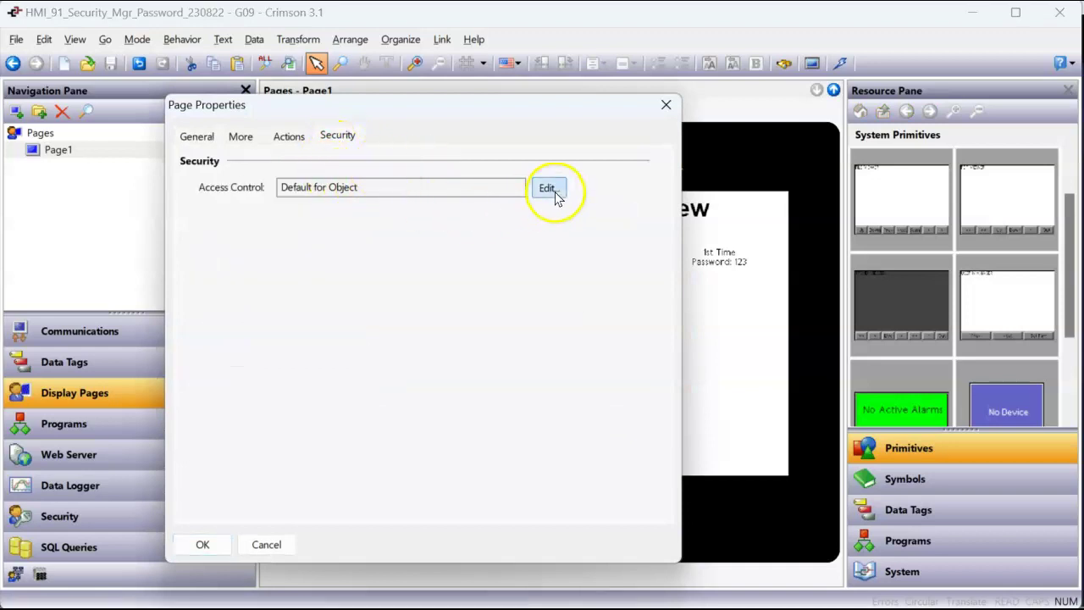
{"action": "left_click", "coordinate": [549, 188]}
{"action": "left_click", "coordinate": [488, 517]}
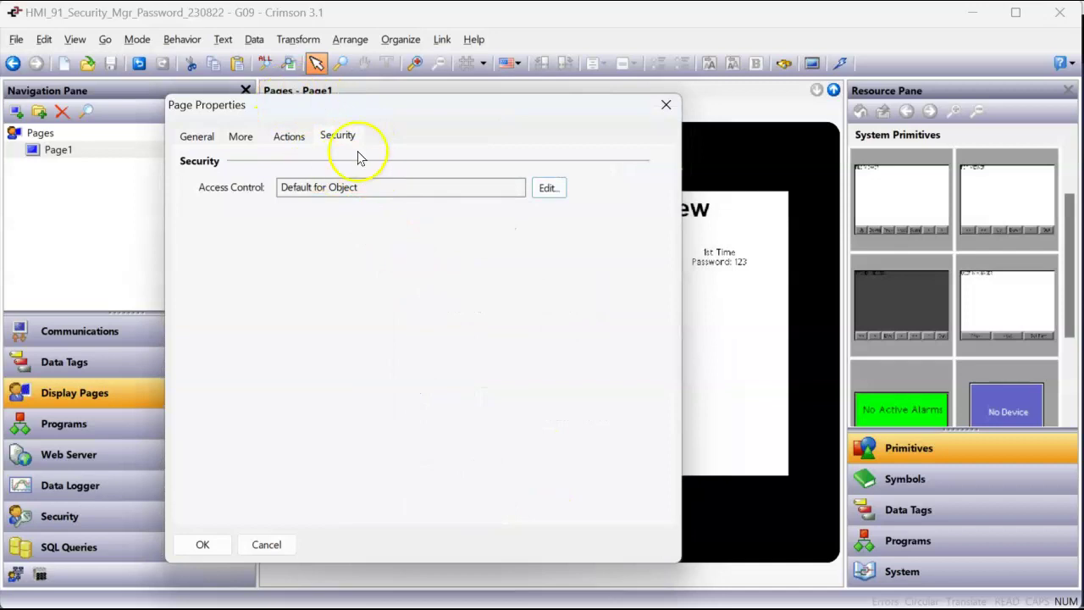
{"action": "left_click", "coordinate": [549, 188]}
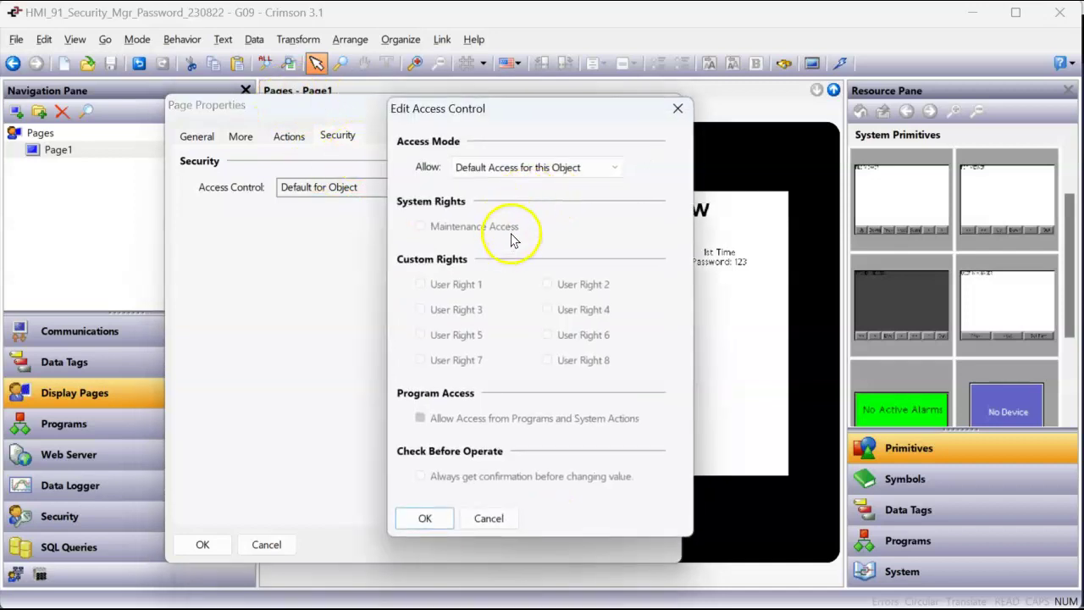
{"action": "left_click", "coordinate": [532, 166]}
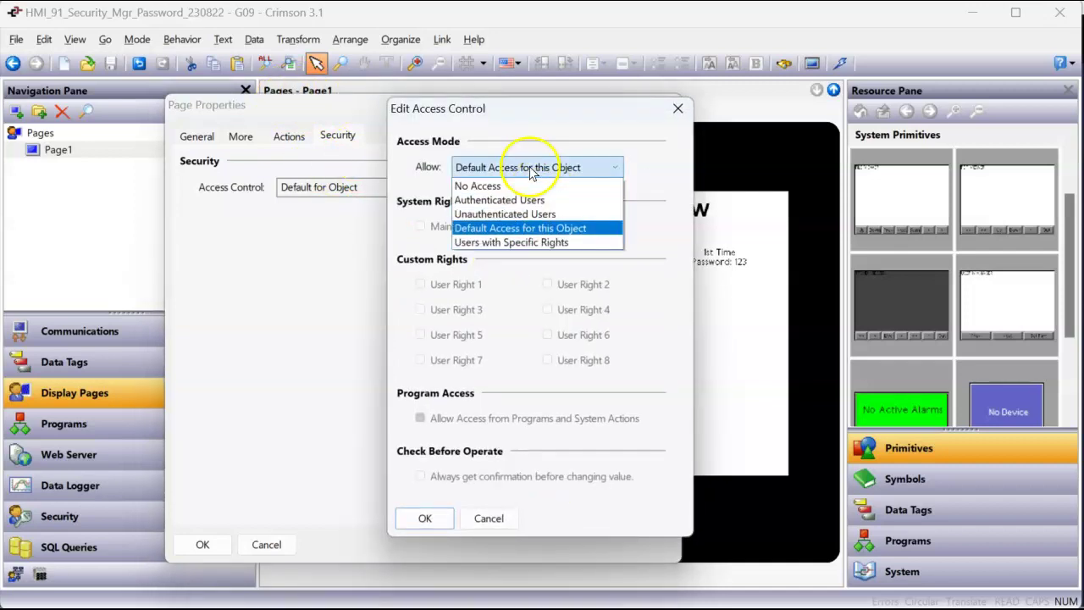
{"action": "left_click", "coordinate": [496, 518]}
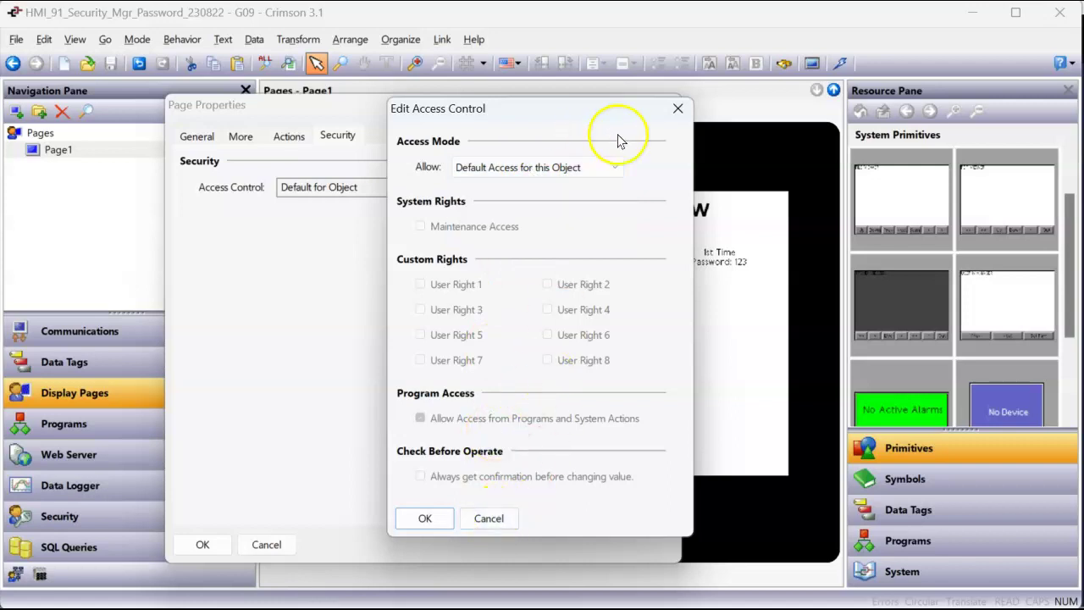
{"action": "left_click", "coordinate": [678, 115]}
{"action": "left_click", "coordinate": [664, 103]}
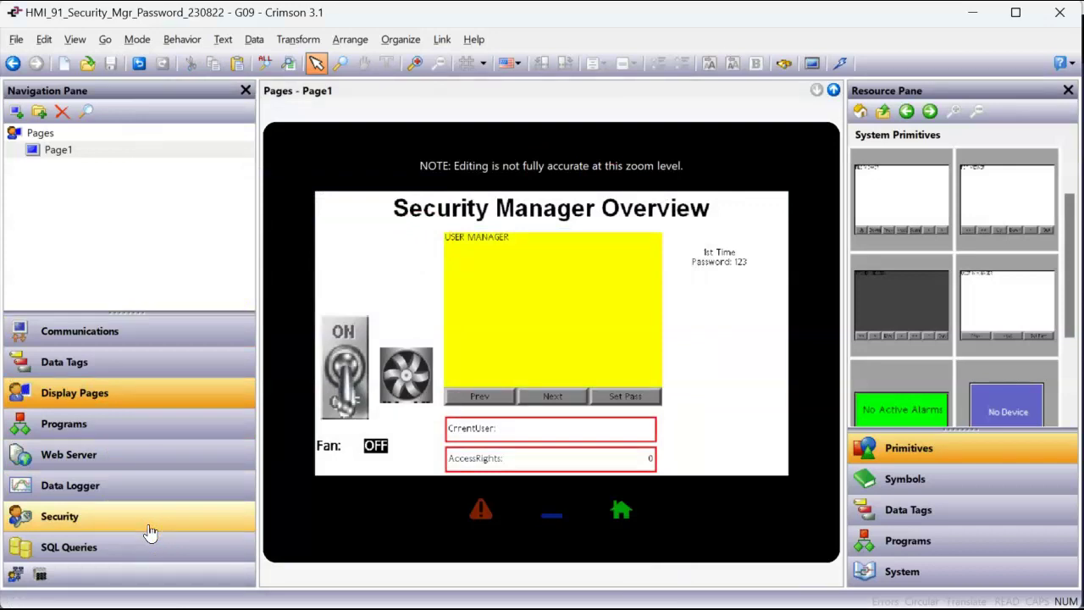
Step: Show the CrrentUser and then the AccessRights data tag settings
{"action": "scroll", "coordinate": [670, 423], "scroll_direction": "up", "scroll_amount": 1}
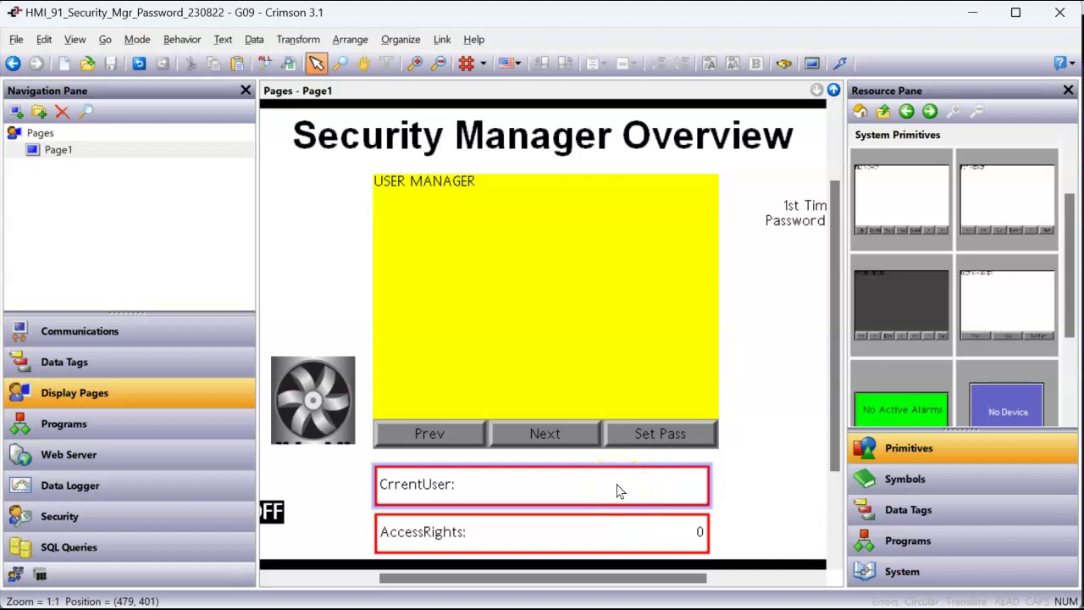
{"action": "left_click", "coordinate": [144, 362]}
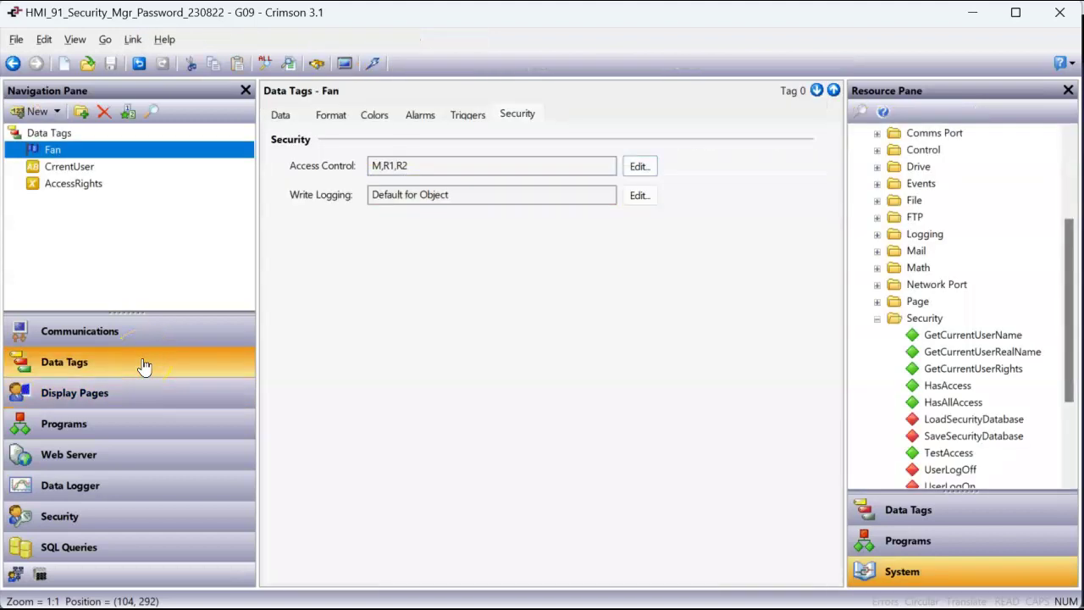
{"action": "left_click", "coordinate": [91, 169]}
{"action": "left_click", "coordinate": [93, 191]}
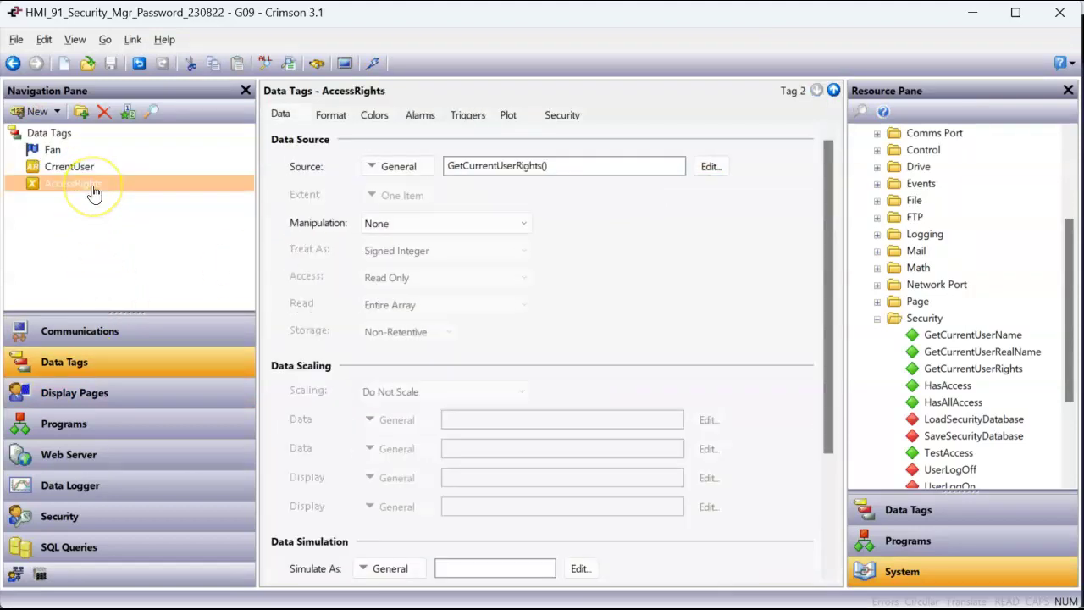
Step: Find GetCurrentUserRights under System > Security and request its help info
{"action": "left_click", "coordinate": [903, 583]}
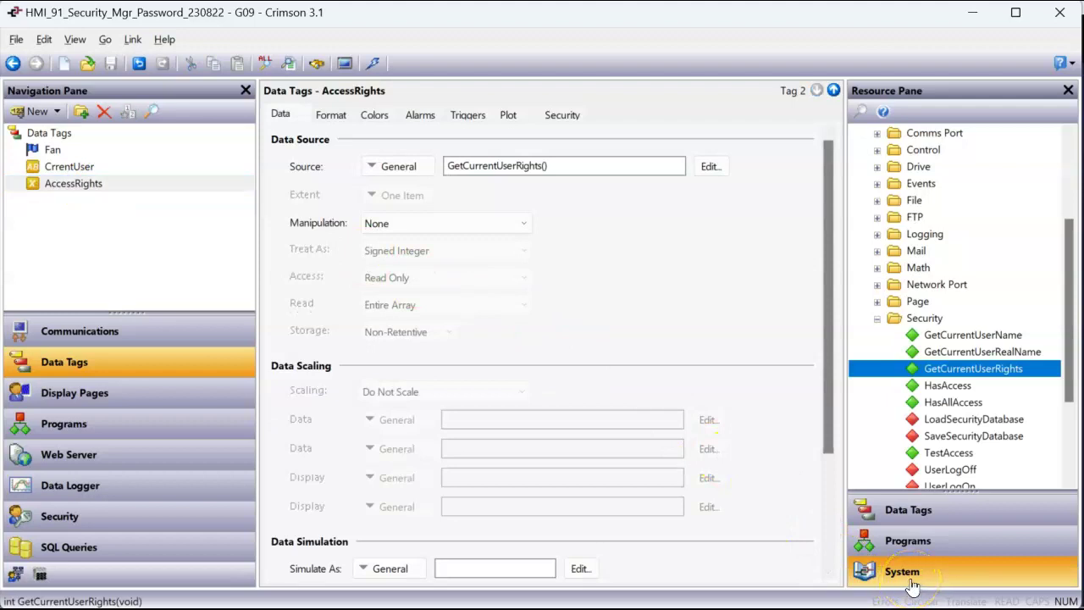
{"action": "scroll", "coordinate": [864, 331], "scroll_direction": "up", "scroll_amount": 3}
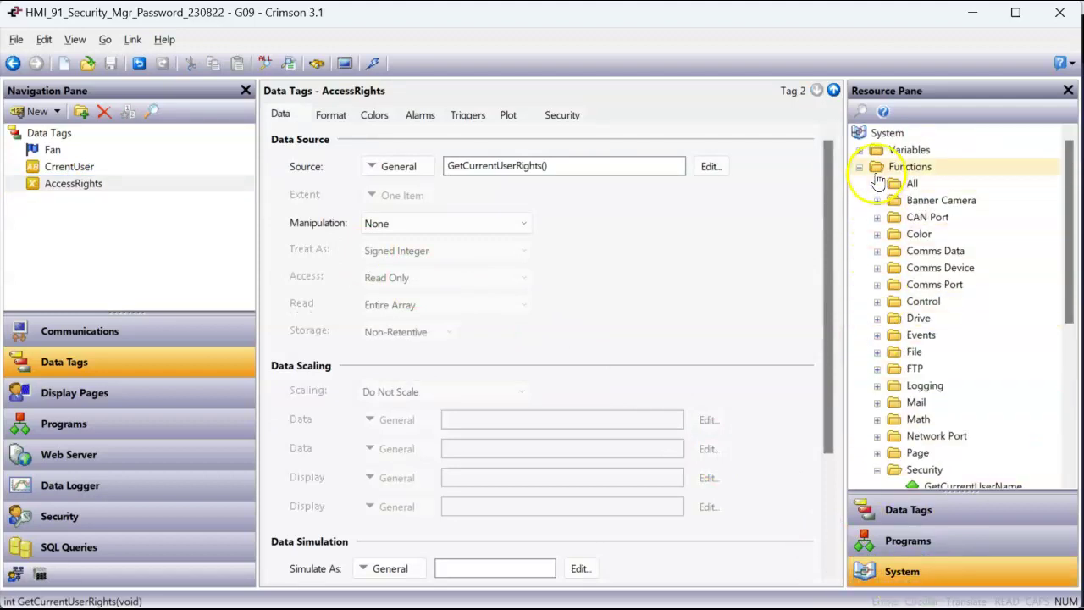
{"action": "scroll", "coordinate": [878, 237], "scroll_direction": "down", "scroll_amount": 2}
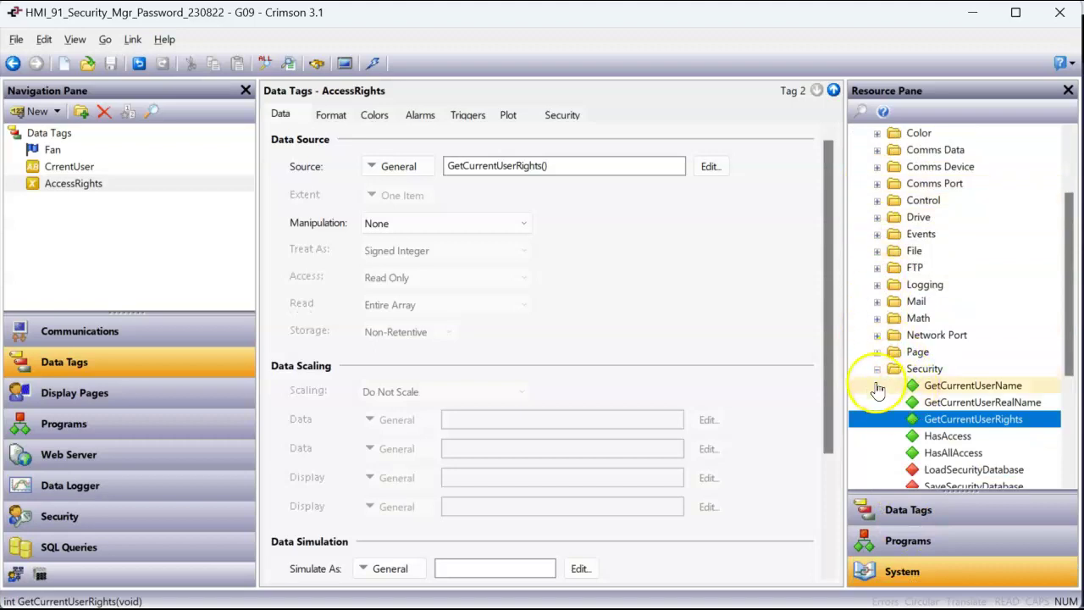
{"action": "left_click", "coordinate": [877, 370]}
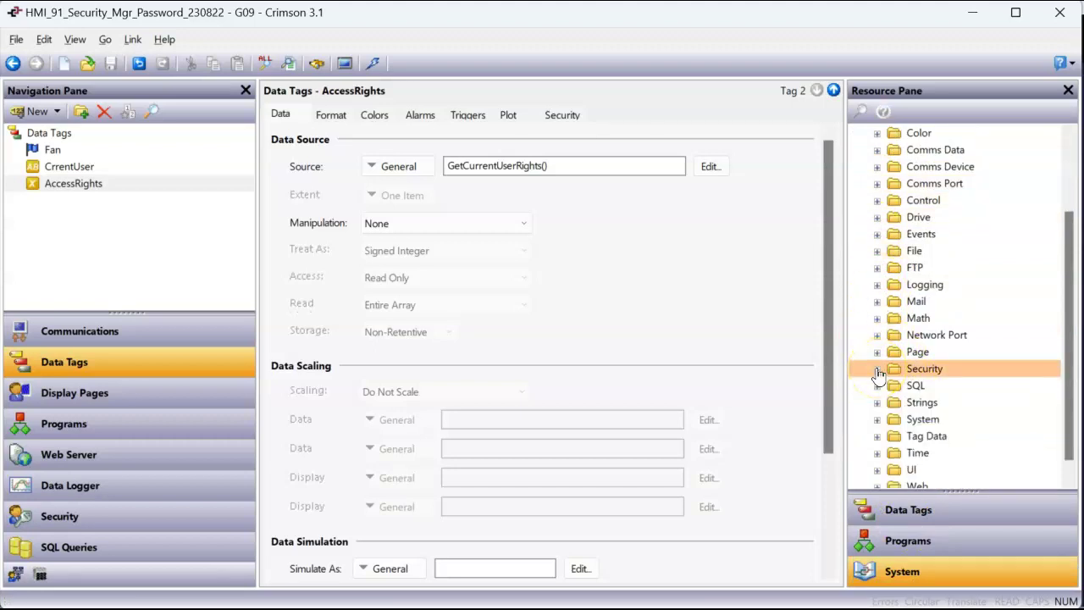
{"action": "left_click", "coordinate": [878, 370]}
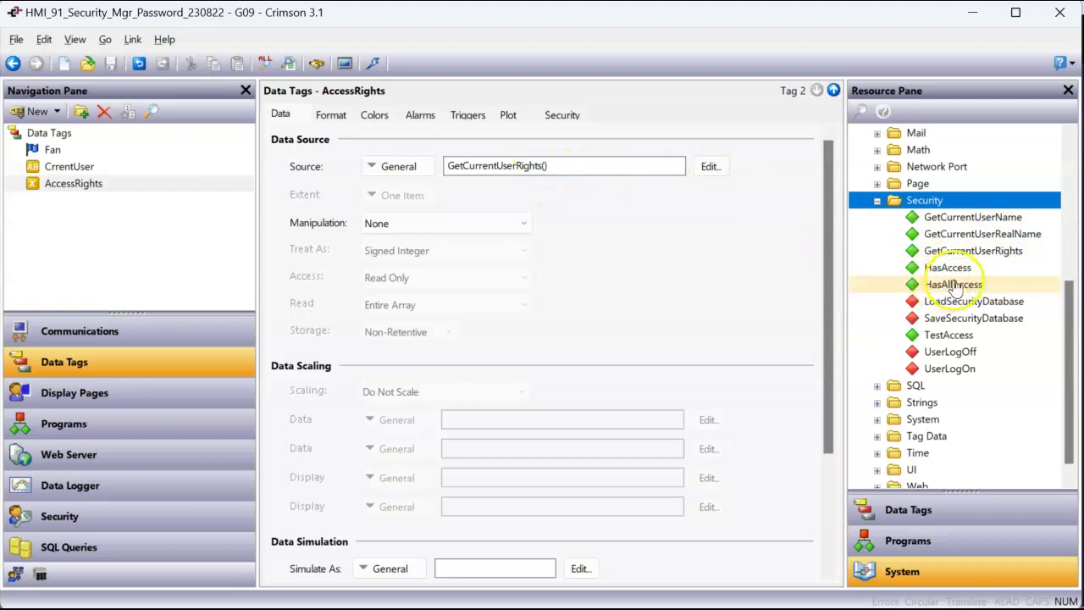
{"action": "left_click", "coordinate": [974, 254]}
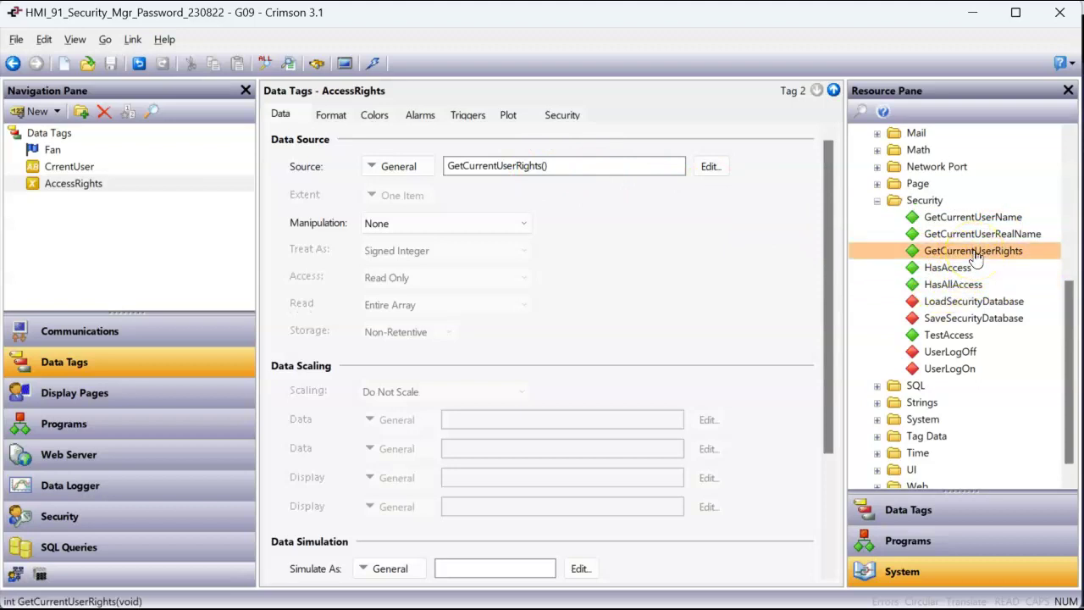
{"action": "right_click", "coordinate": [976, 257]}
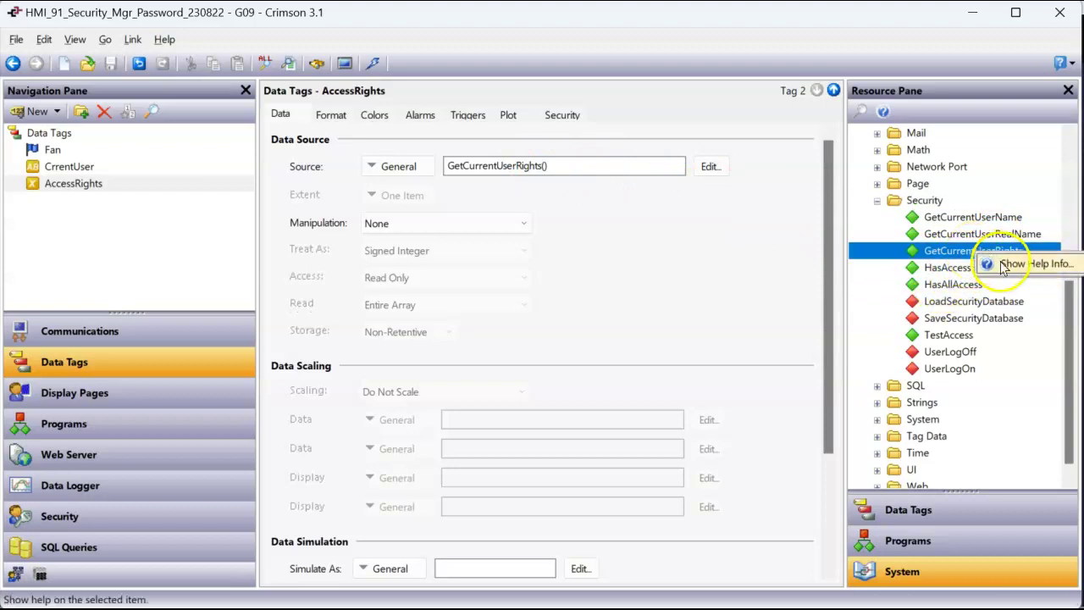
{"action": "left_click", "coordinate": [1004, 263]}
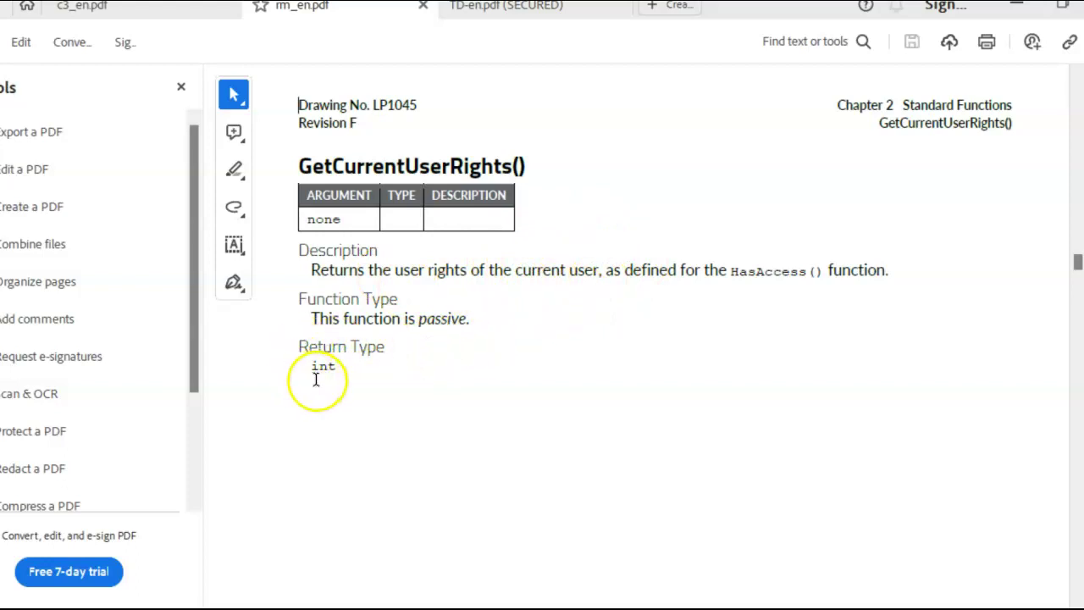
Step: Close the GetCurrentUserRights() help PDF and confirm closing Acrobat
{"action": "key", "text": "alt+F4"}
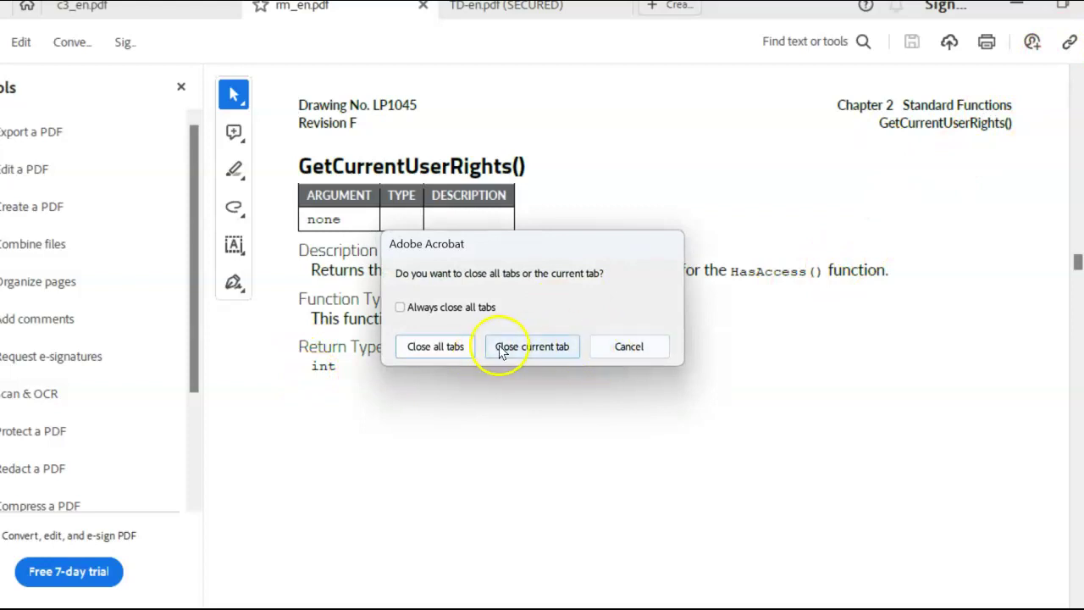
{"action": "left_click", "coordinate": [425, 346]}
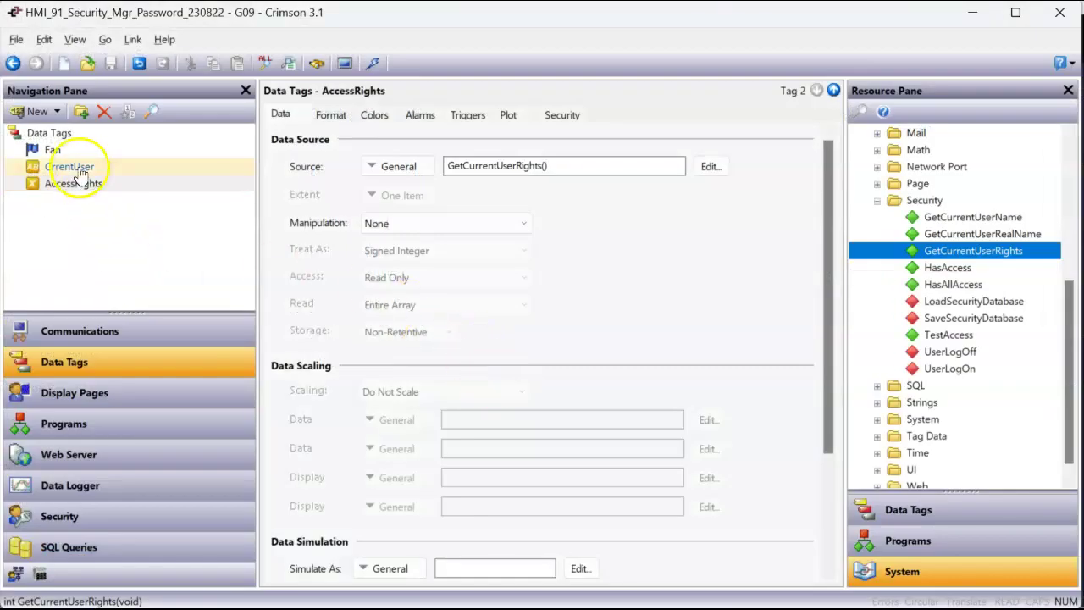
Step: Set GetCurrentUserRights as AccessRights' source, then bring up GetCurrentUserRealName's options for CrrentUser
{"action": "left_click", "coordinate": [79, 190]}
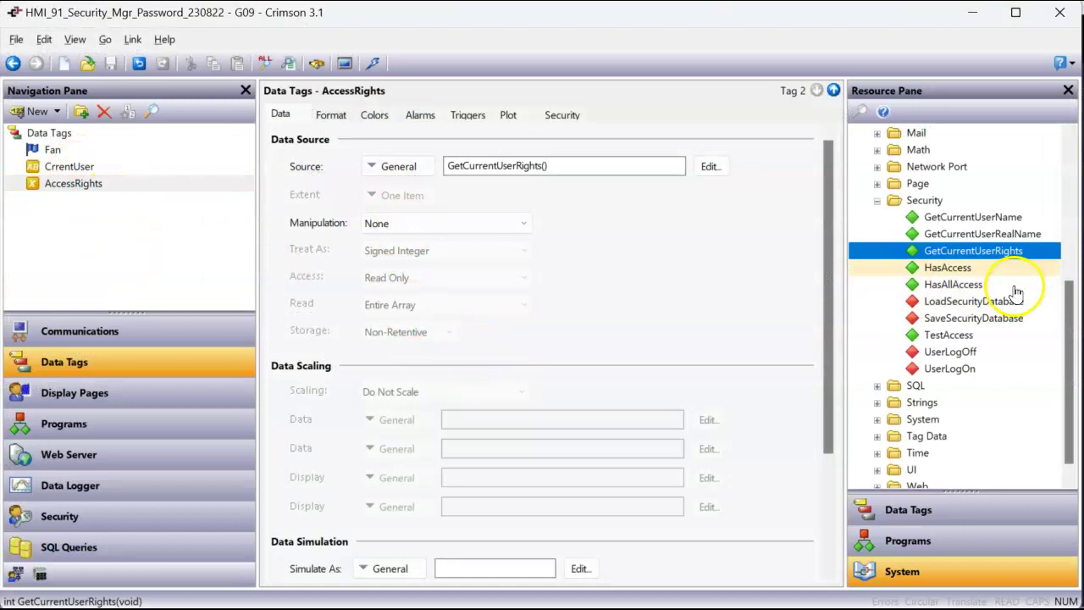
{"action": "left_click_drag", "start_coordinate": [975, 245], "coordinate": [571, 163]}
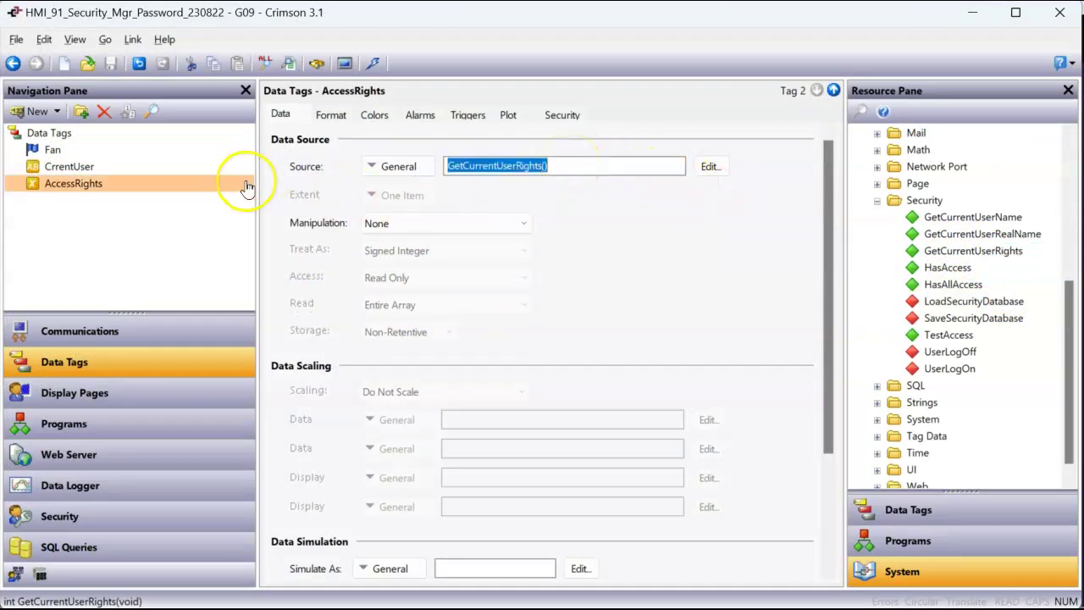
{"action": "left_click", "coordinate": [110, 172]}
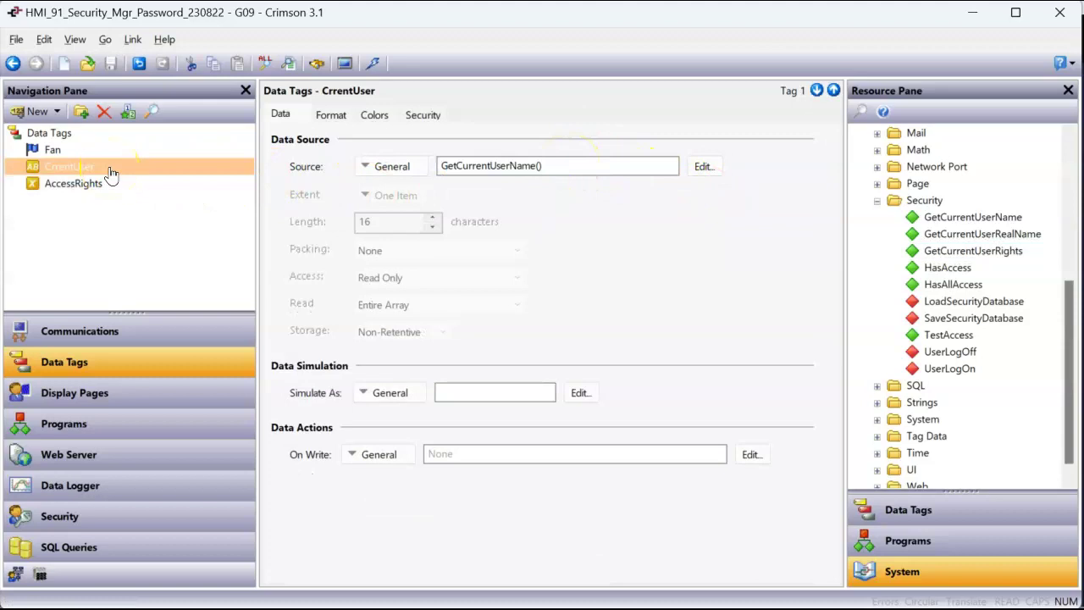
{"action": "left_click", "coordinate": [976, 237]}
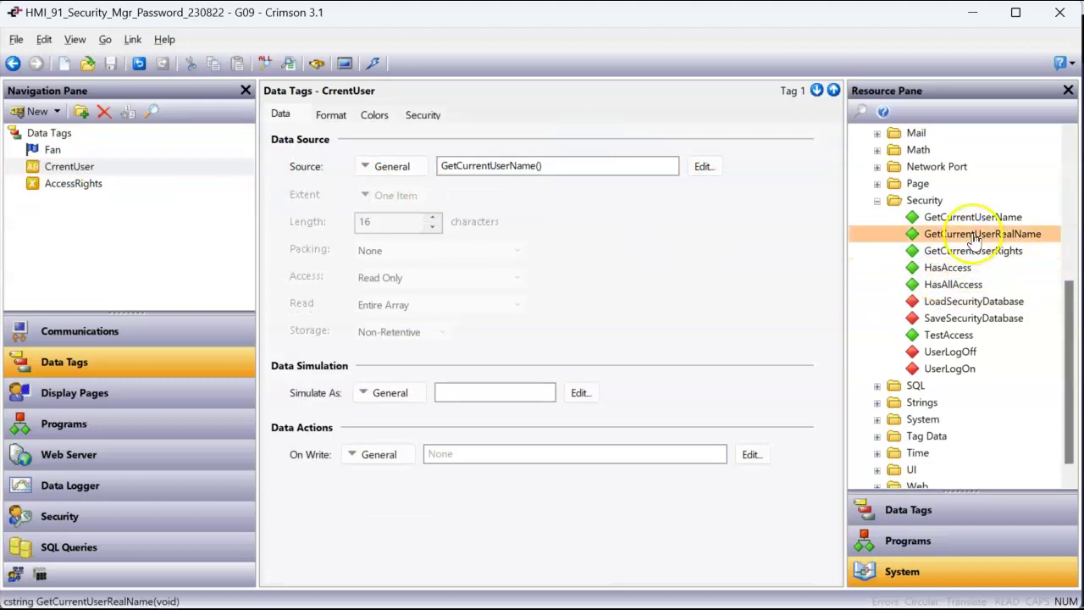
{"action": "right_click", "coordinate": [976, 240]}
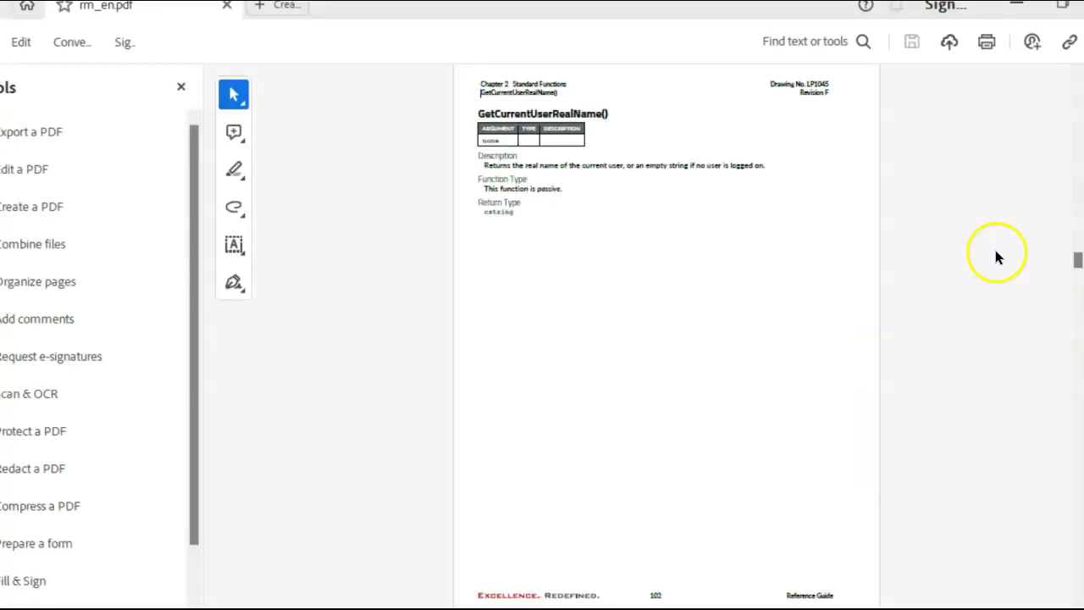
Step: Zoom into the Acrobat reference, hide the Tools pane, and bring the GetCurrentUserRealName() entry into view
{"action": "scroll", "coordinate": [684, 289], "scroll_direction": "up", "scroll_amount": 2}
{"action": "scroll", "coordinate": [684, 289], "scroll_direction": "up", "scroll_amount": 2}
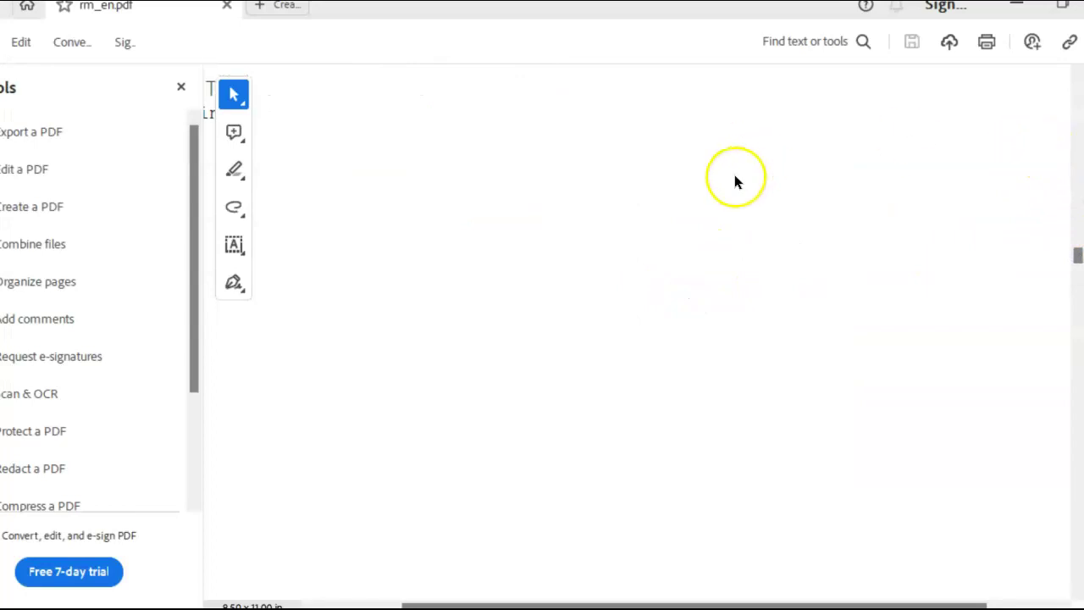
{"action": "left_click", "coordinate": [1078, 76]}
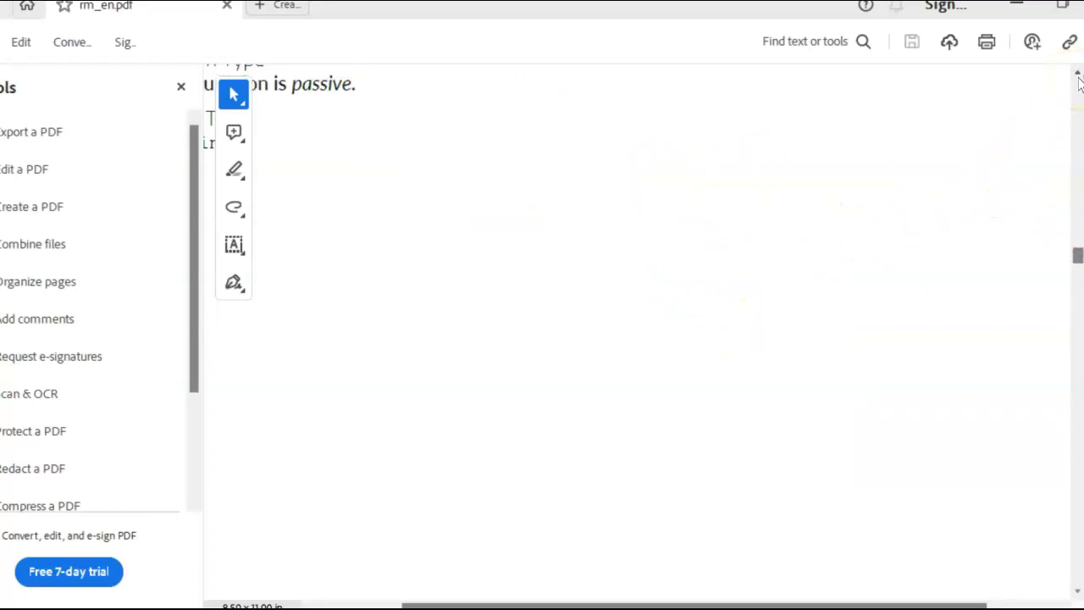
{"action": "left_click", "coordinate": [181, 88]}
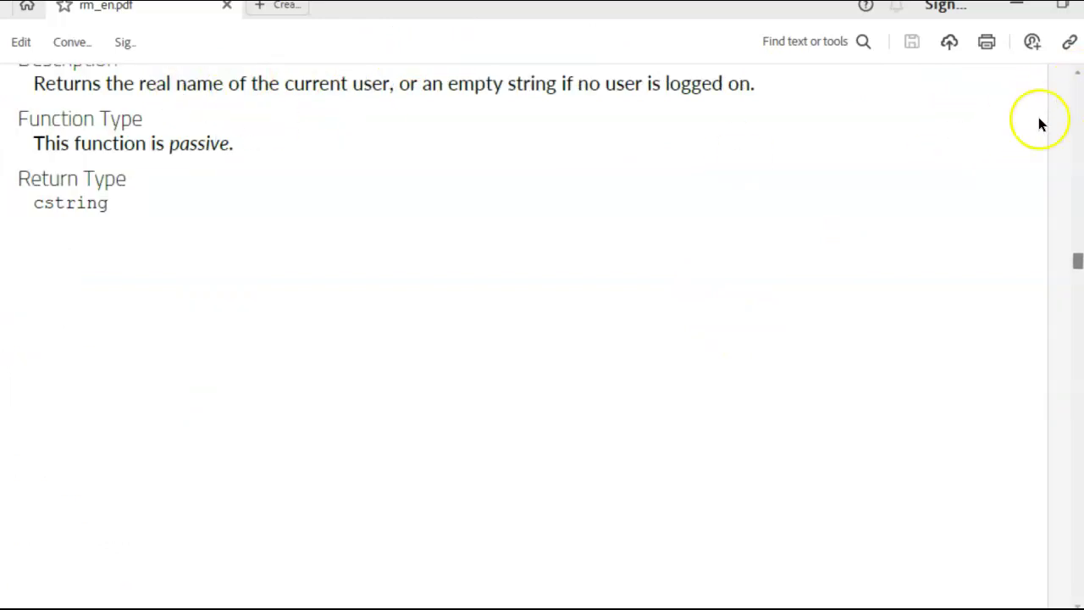
{"action": "left_click", "coordinate": [1079, 77]}
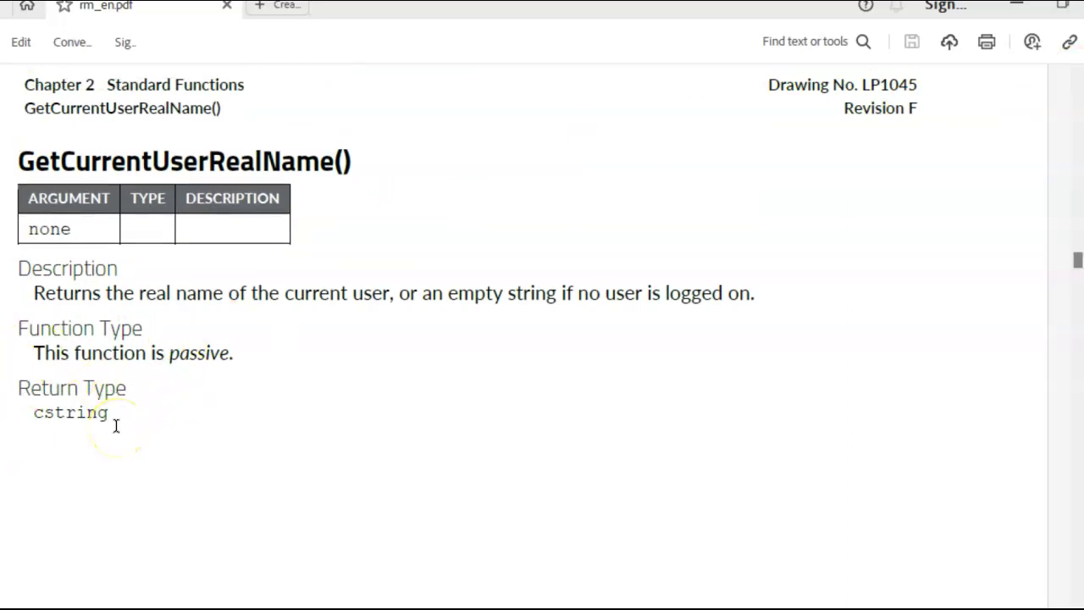
Step: Return to Crimson 3.1 and look over the CrrentUser and Fan tags without changing anything
{"action": "mouse_move", "coordinate": [661, 605]}
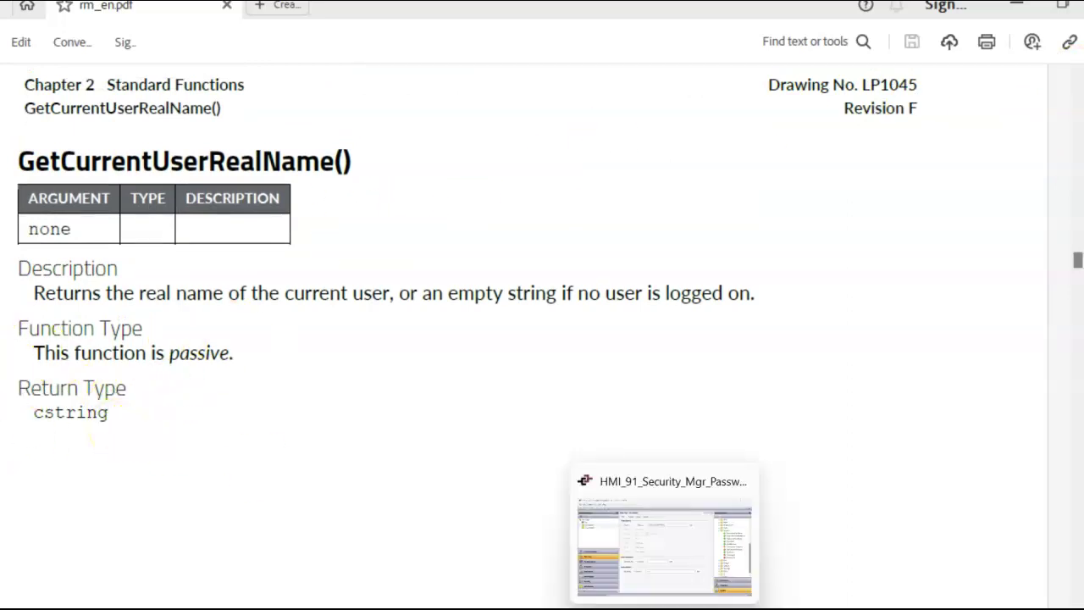
{"action": "left_click", "coordinate": [602, 522]}
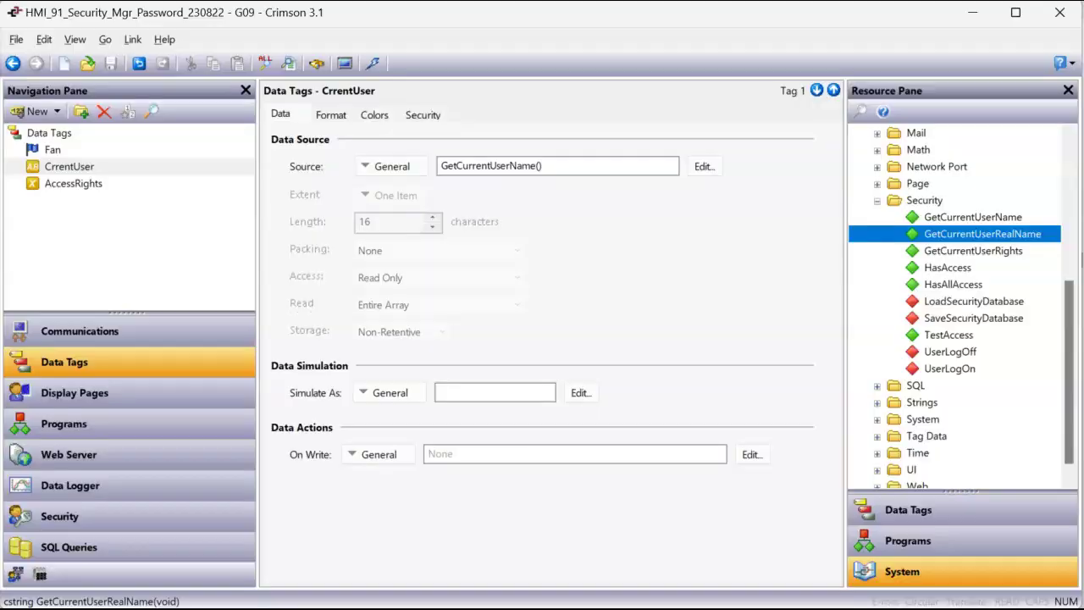
{"action": "left_click", "coordinate": [53, 166]}
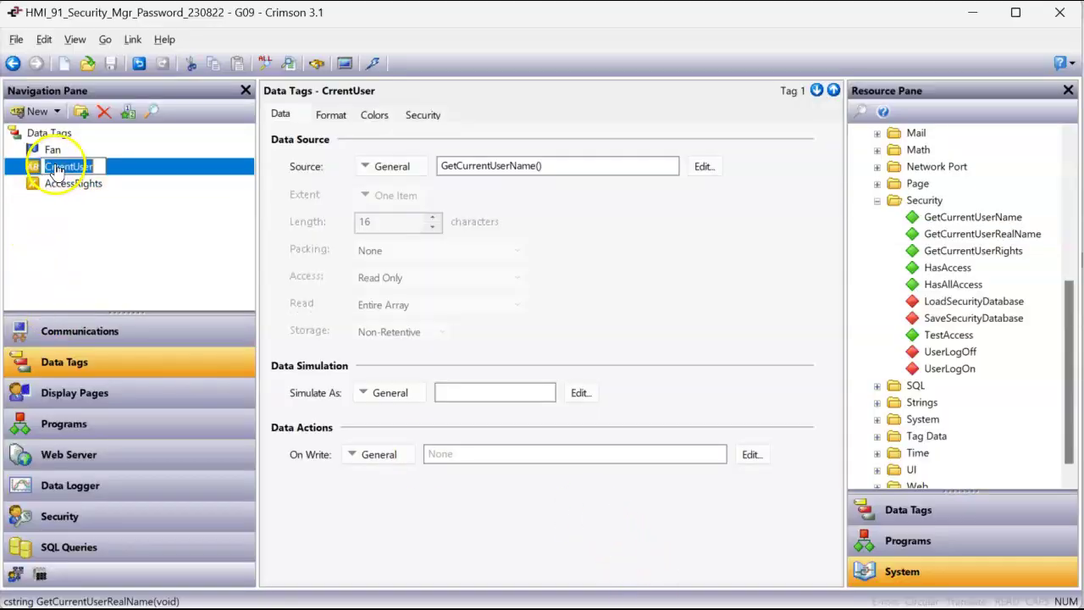
{"action": "left_click", "coordinate": [57, 111]}
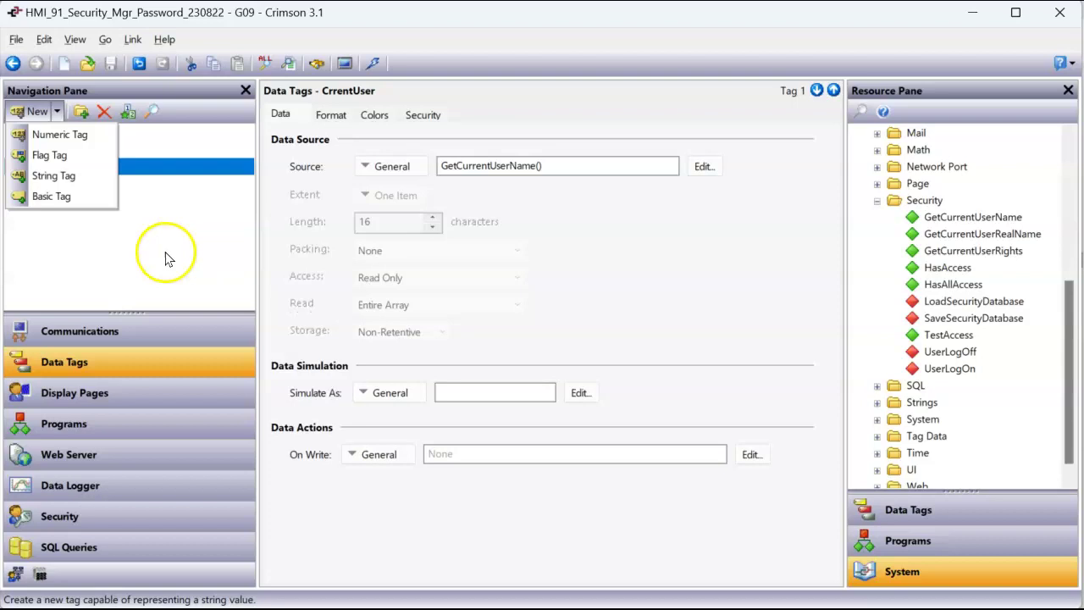
{"action": "left_click", "coordinate": [165, 249]}
{"action": "right_click", "coordinate": [120, 151]}
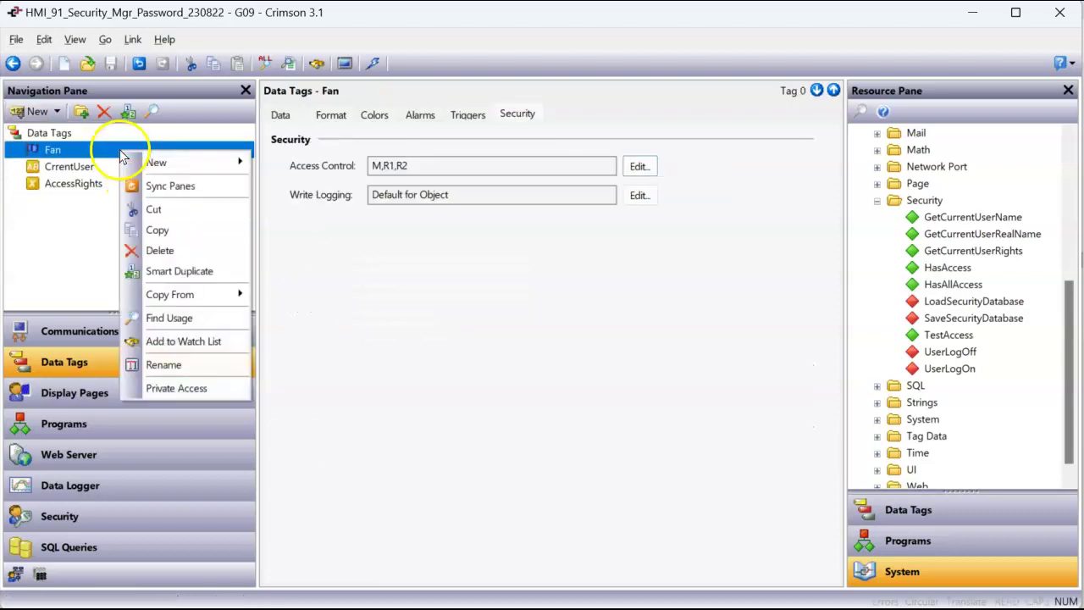
{"action": "mouse_move", "coordinate": [158, 162]}
{"action": "left_click", "coordinate": [552, 320]}
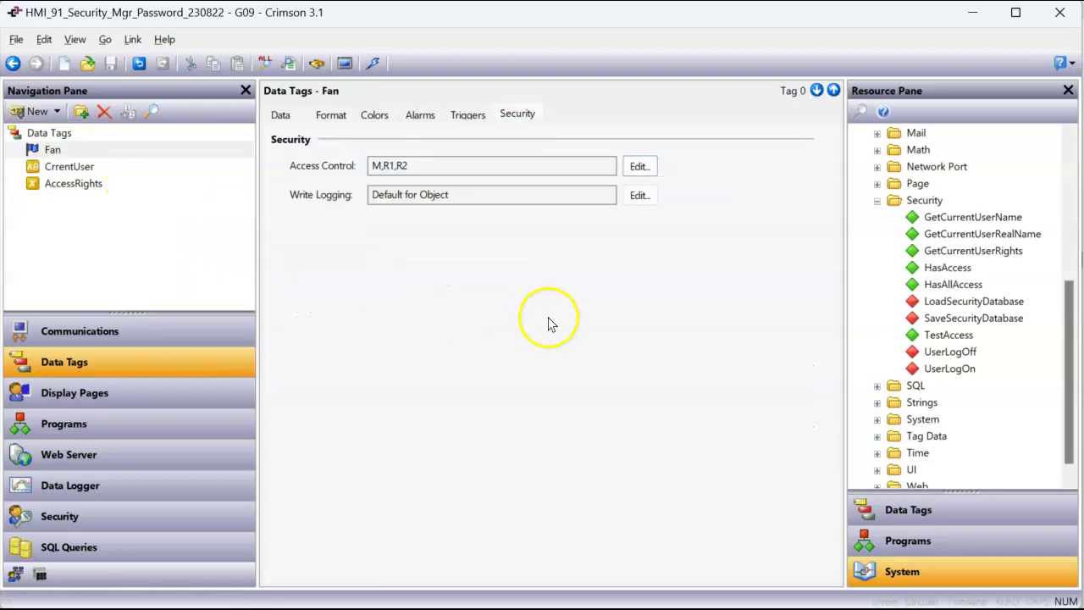
Step: Keep GetCurrentUserName() as CrrentUser's source and open Page1 under Display Pages
{"action": "left_click", "coordinate": [140, 173]}
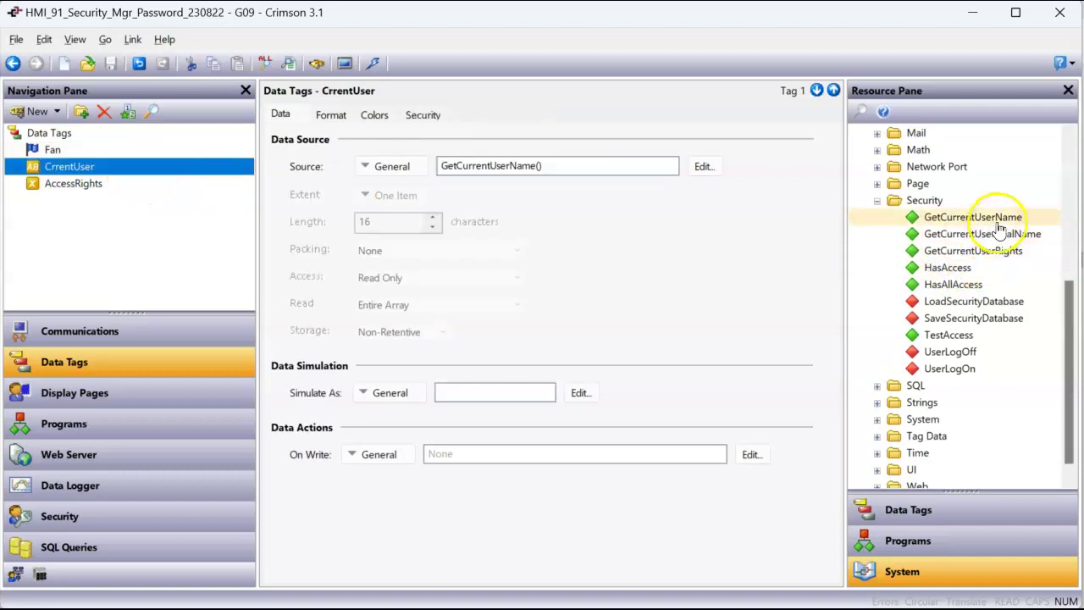
{"action": "left_click_drag", "start_coordinate": [1001, 225], "coordinate": [516, 174]}
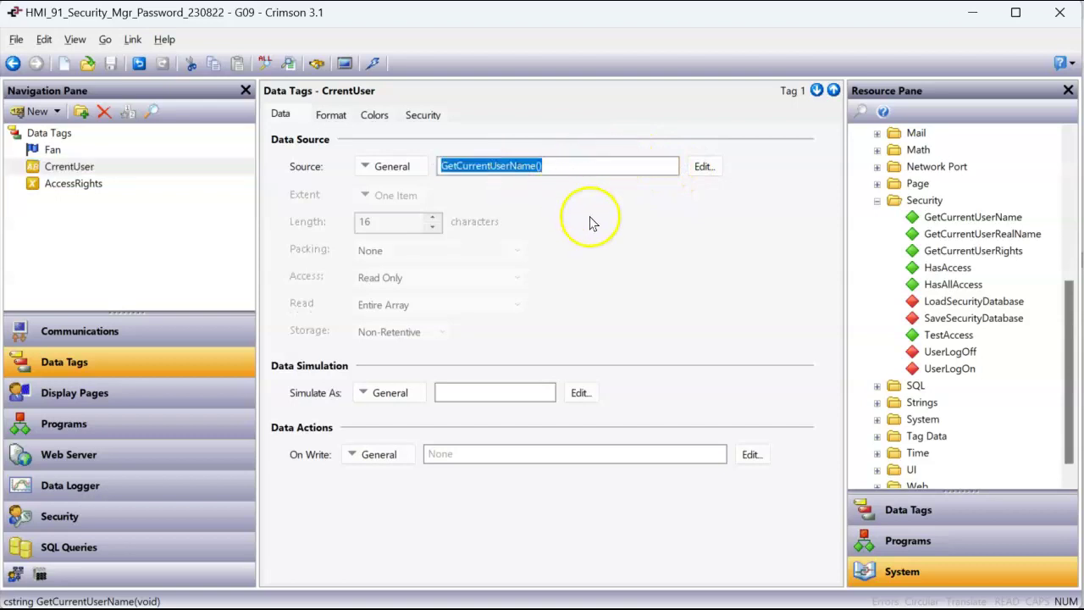
{"action": "left_click", "coordinate": [195, 394]}
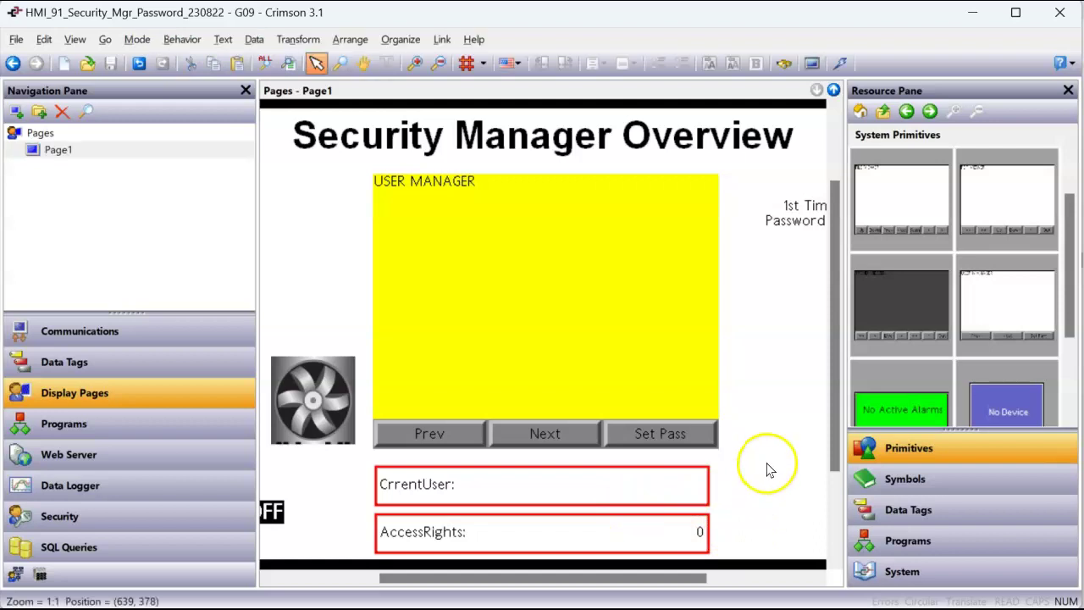